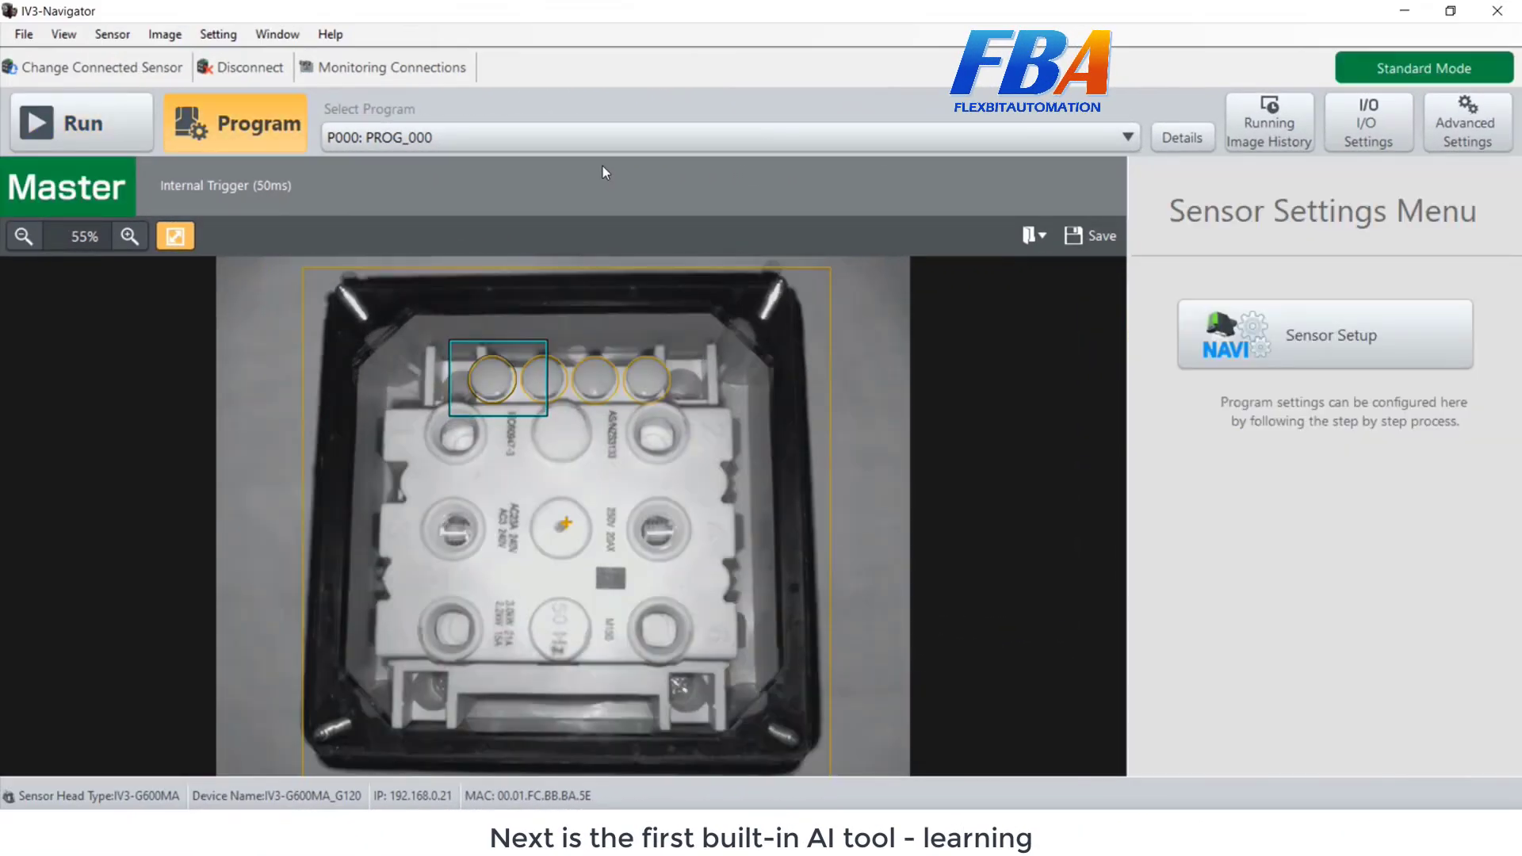
Launch Sensor Setup and reach Step 3 Tool Settings with Pos. Adj. and linh kien 1–4.
click(1247, 305)
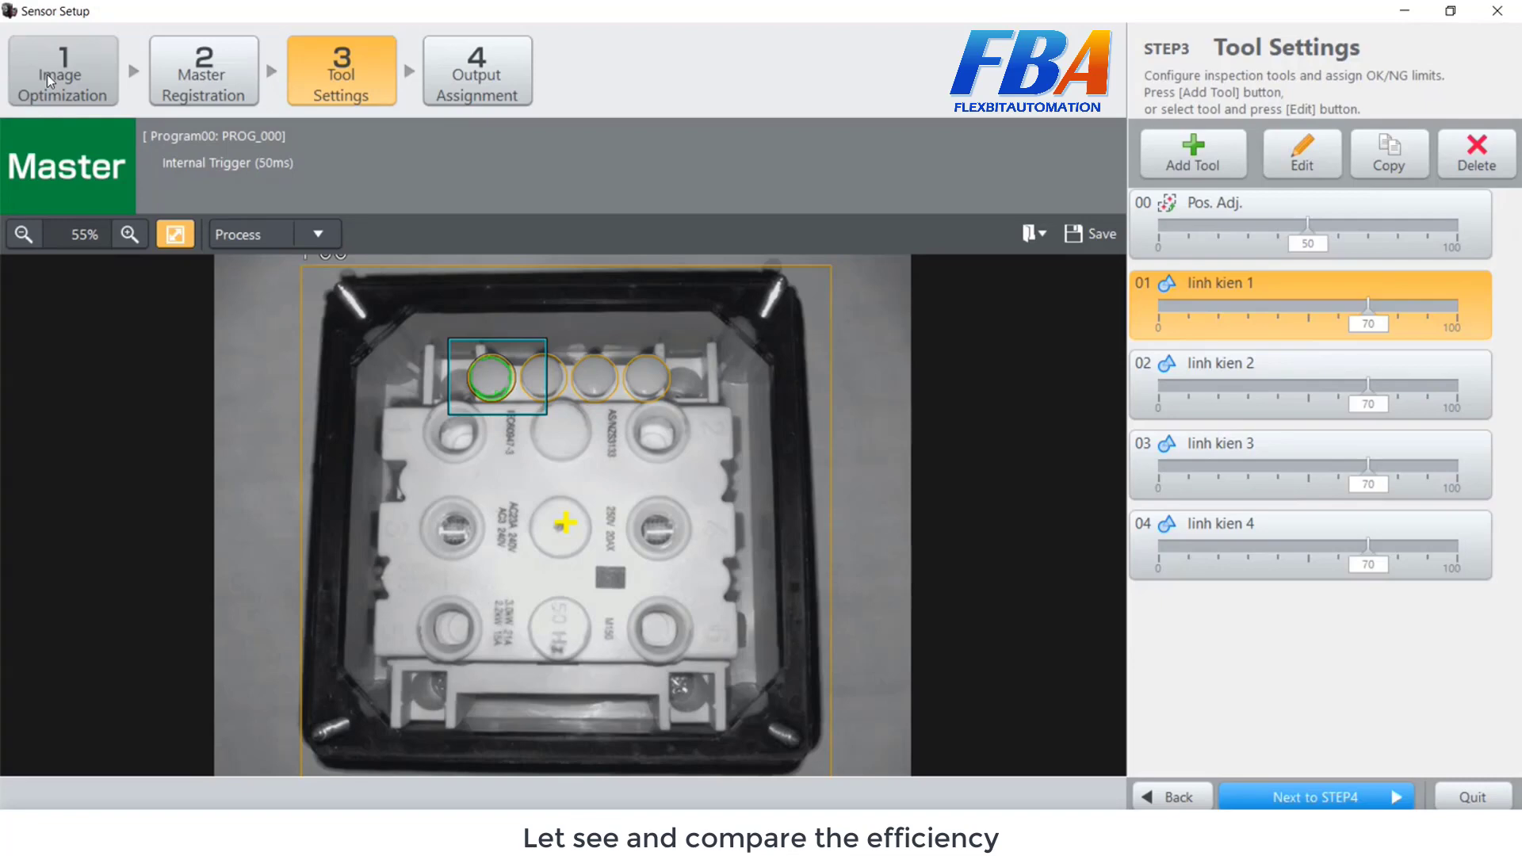
Add a Learning tool (05 Learn) with its detection window over the first top cap.
click(1164, 168)
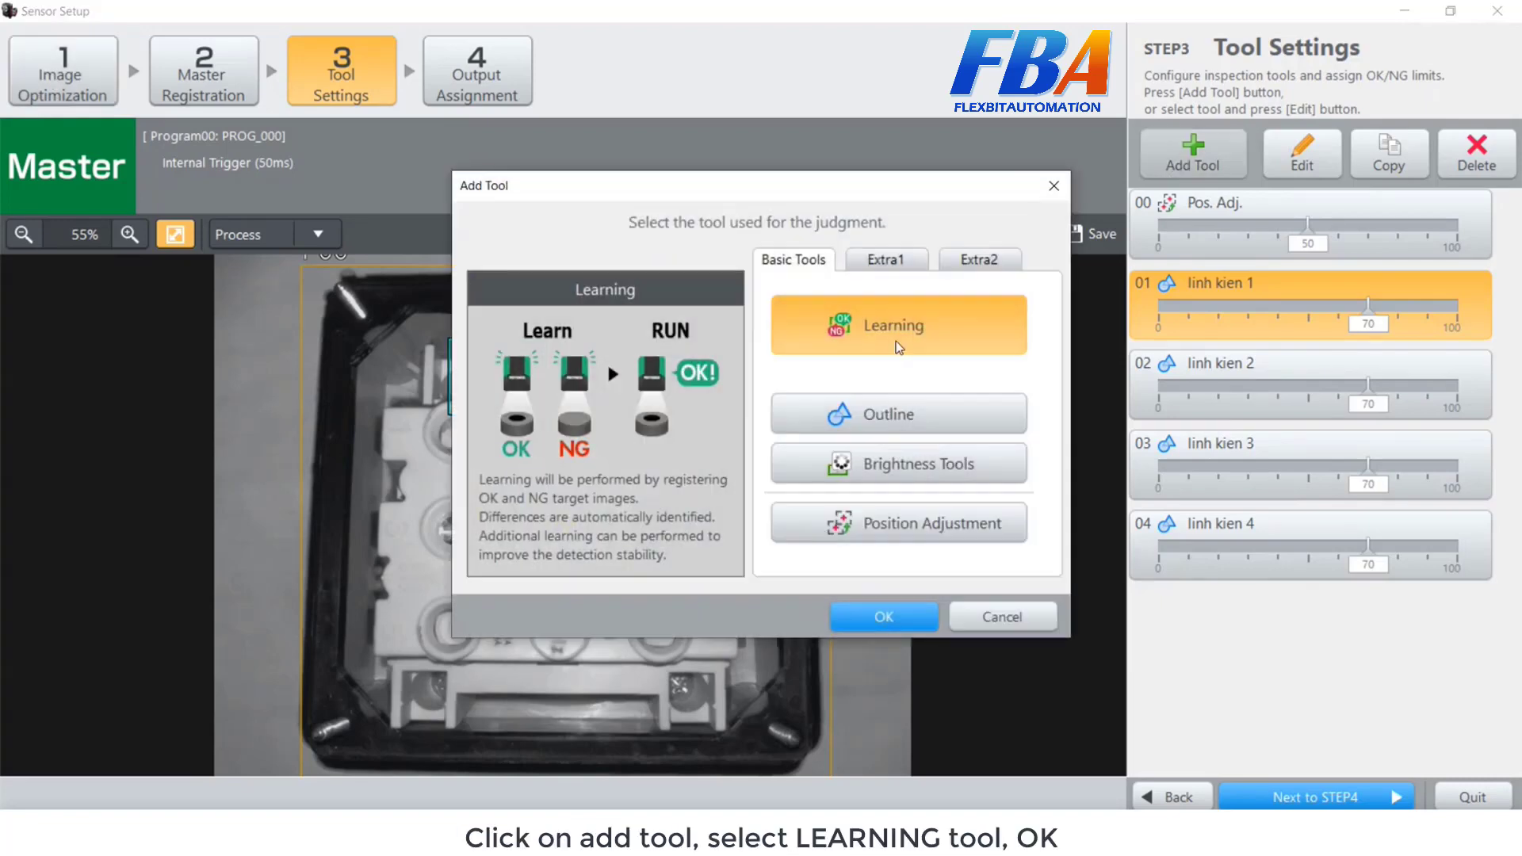
click(909, 624)
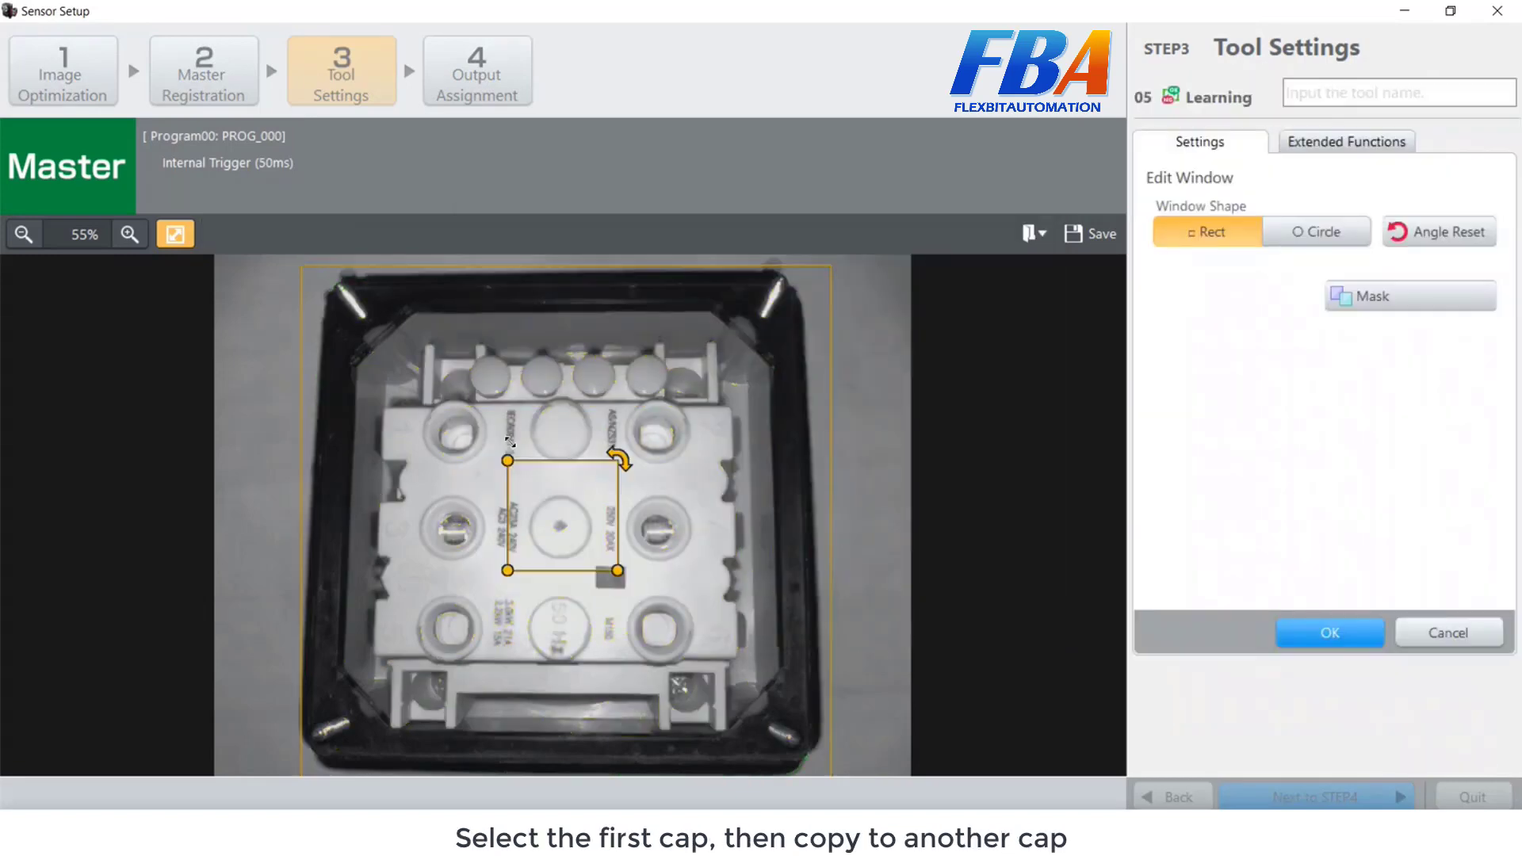
drag(509, 442, 464, 349)
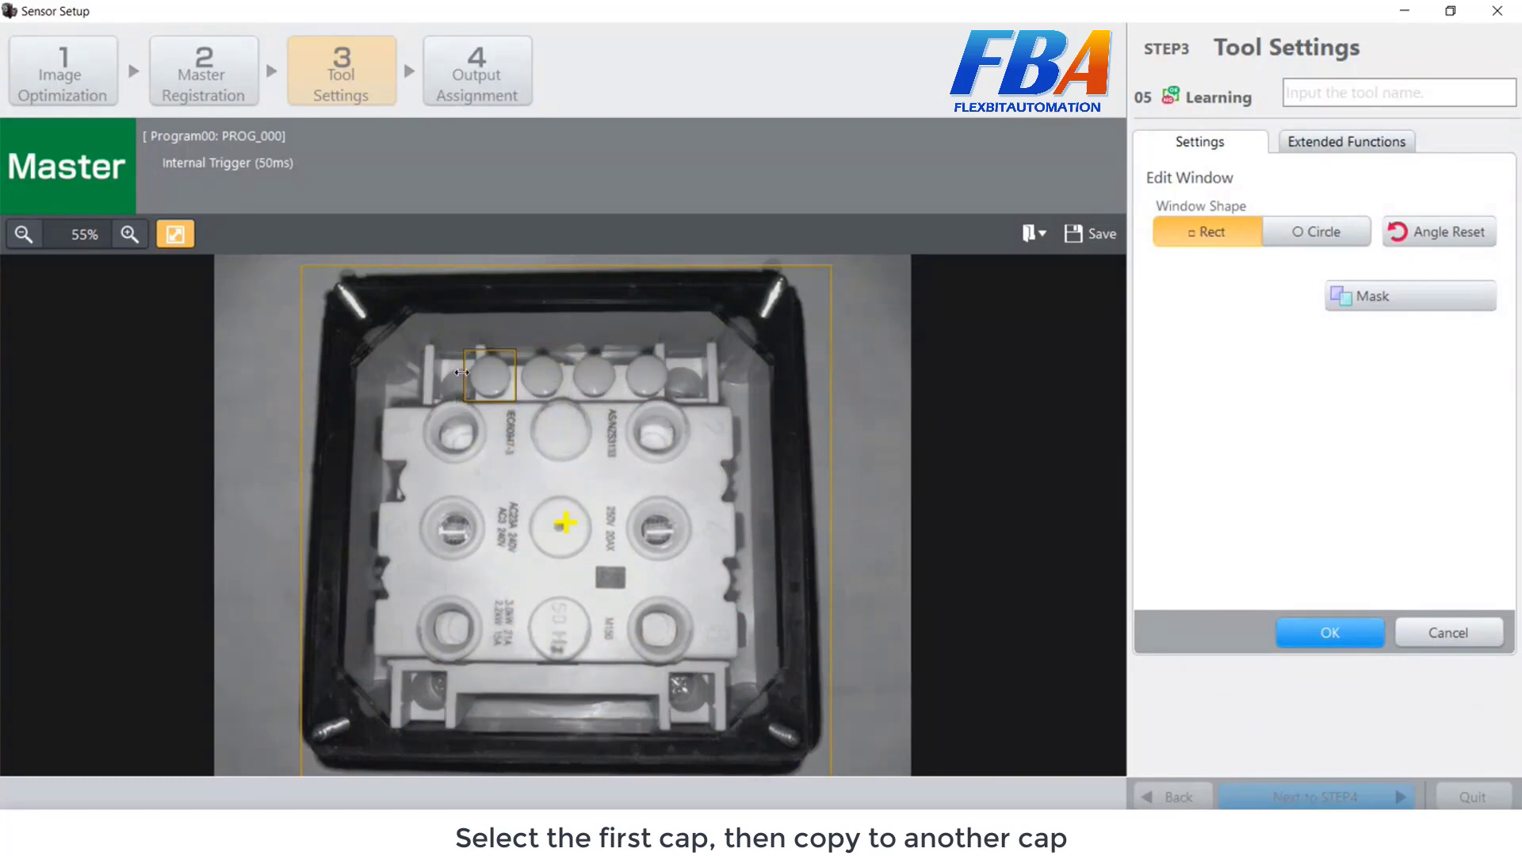
click(1330, 631)
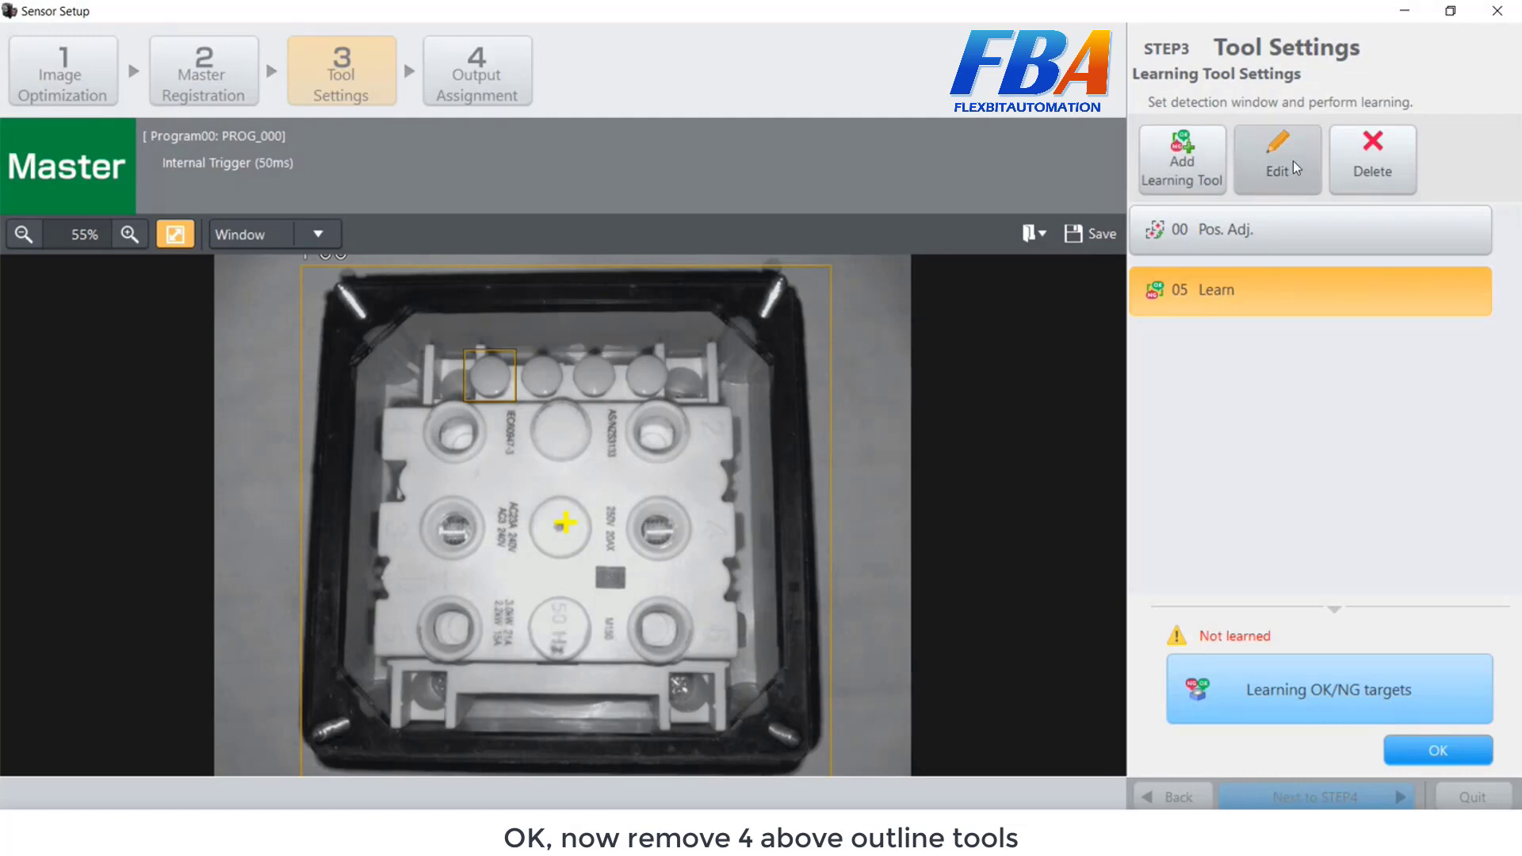
Duplicate the 05 Learn tool to create 06 Learn.
click(1440, 751)
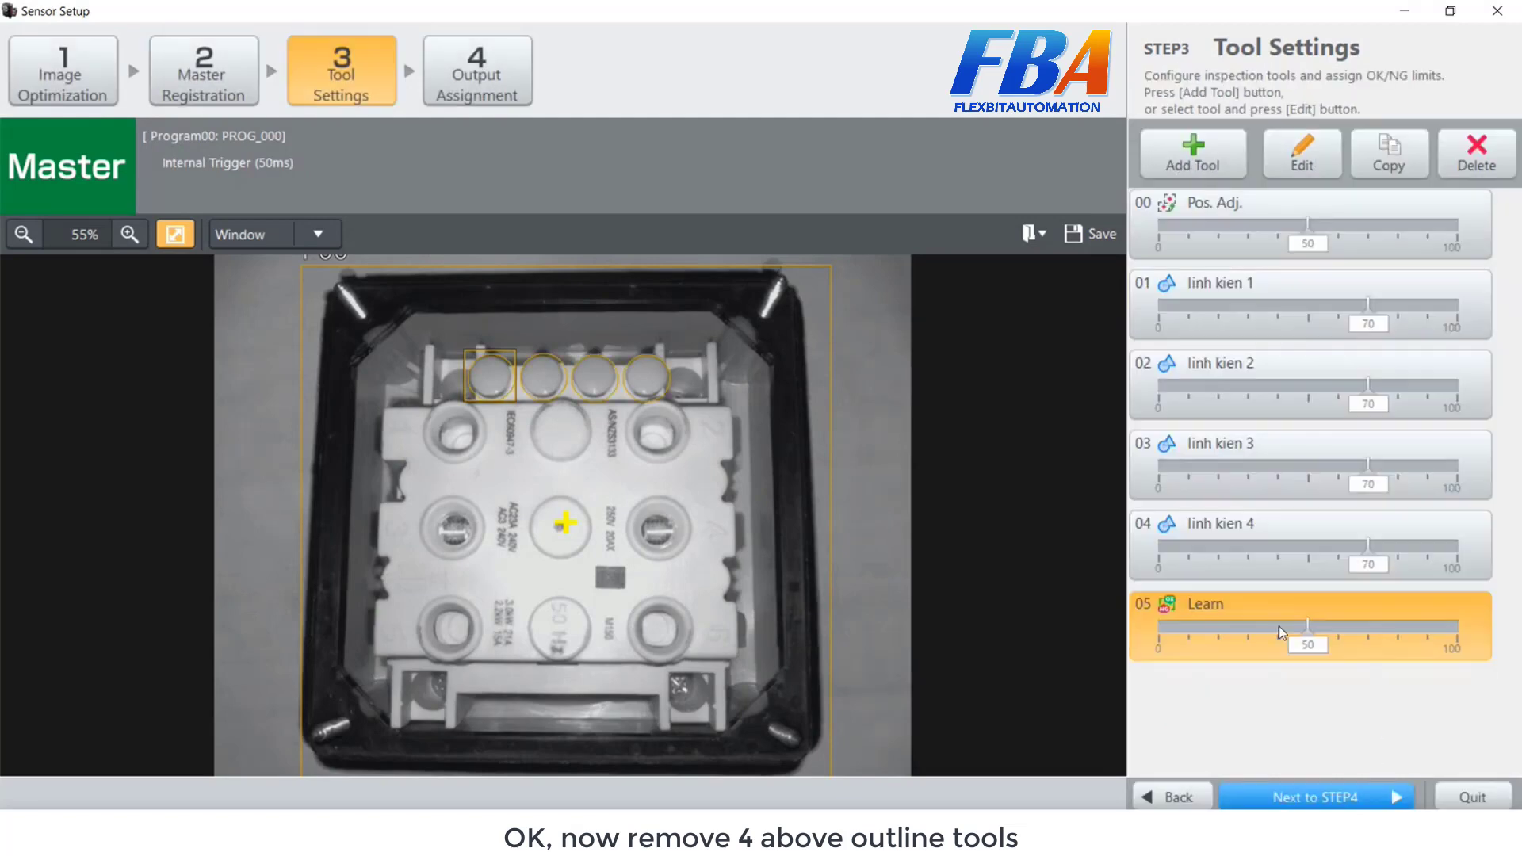
click(1385, 155)
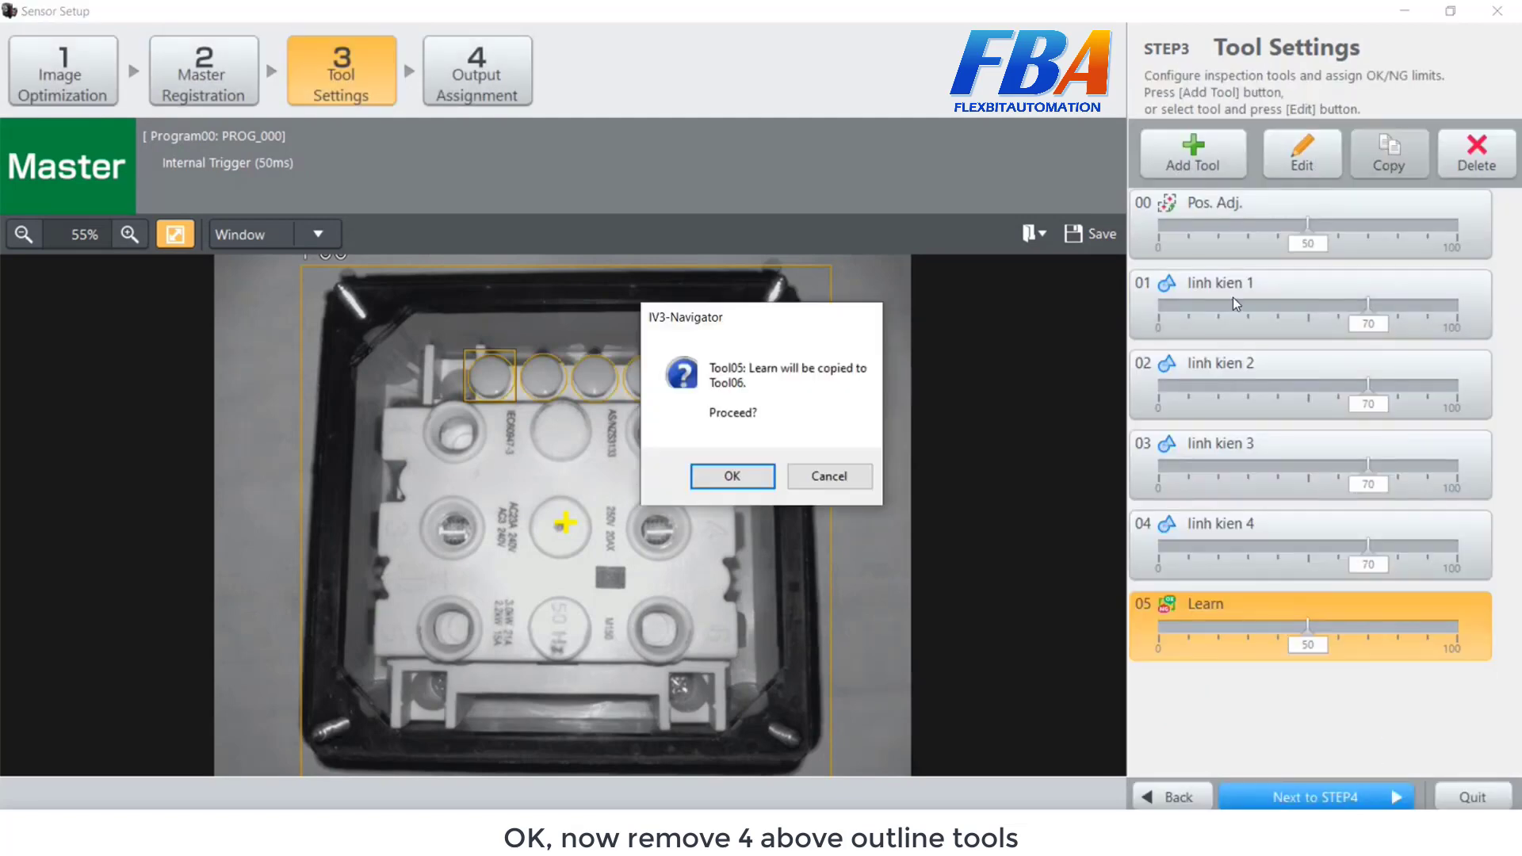
click(750, 486)
Delete the four outline tools linh kien 1, 2, 3 and 4.
click(1192, 545)
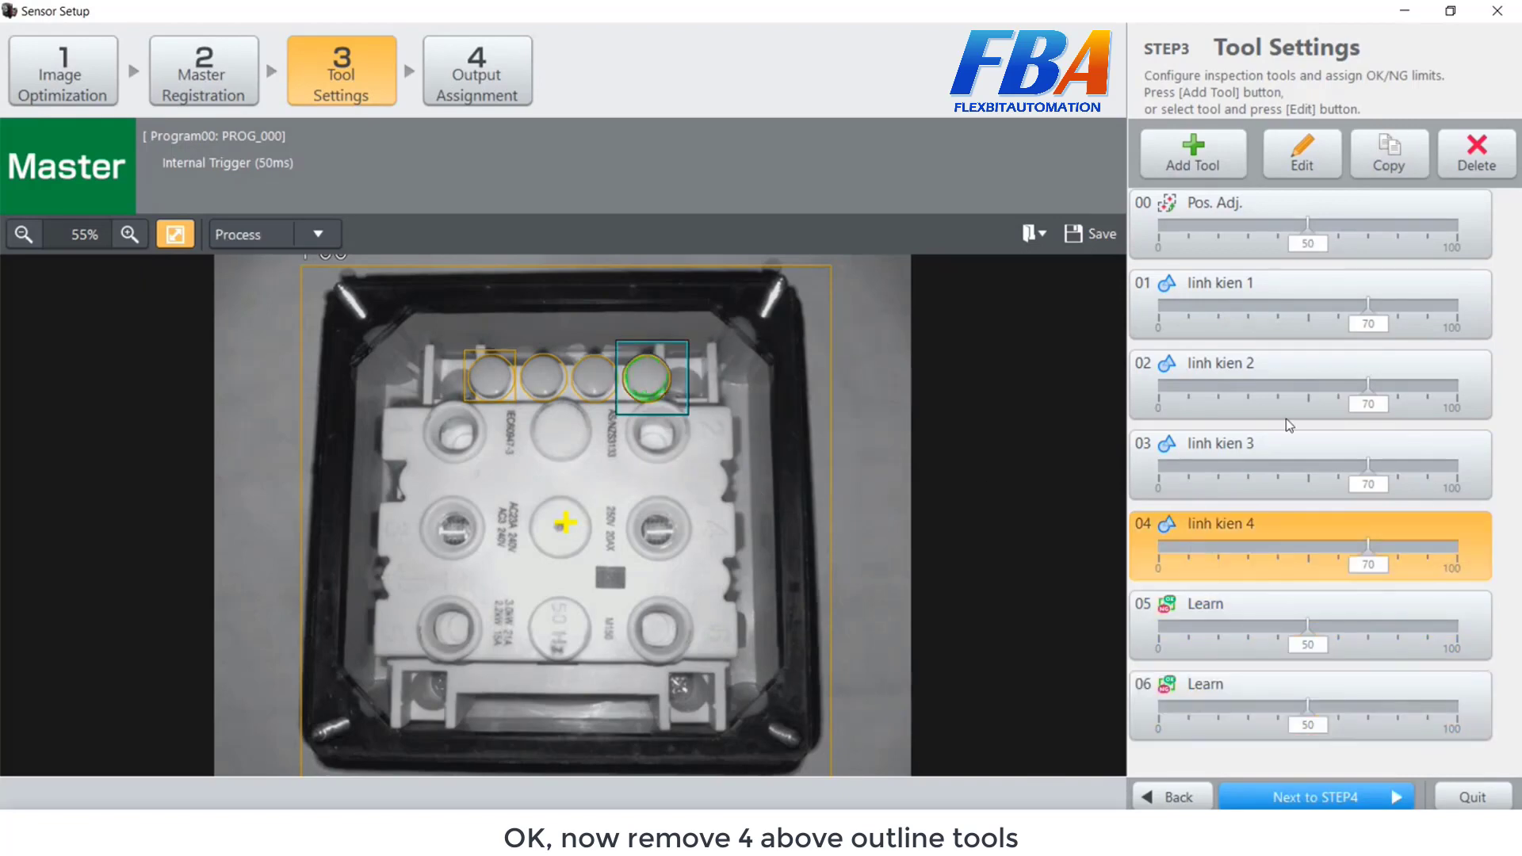
click(1288, 314)
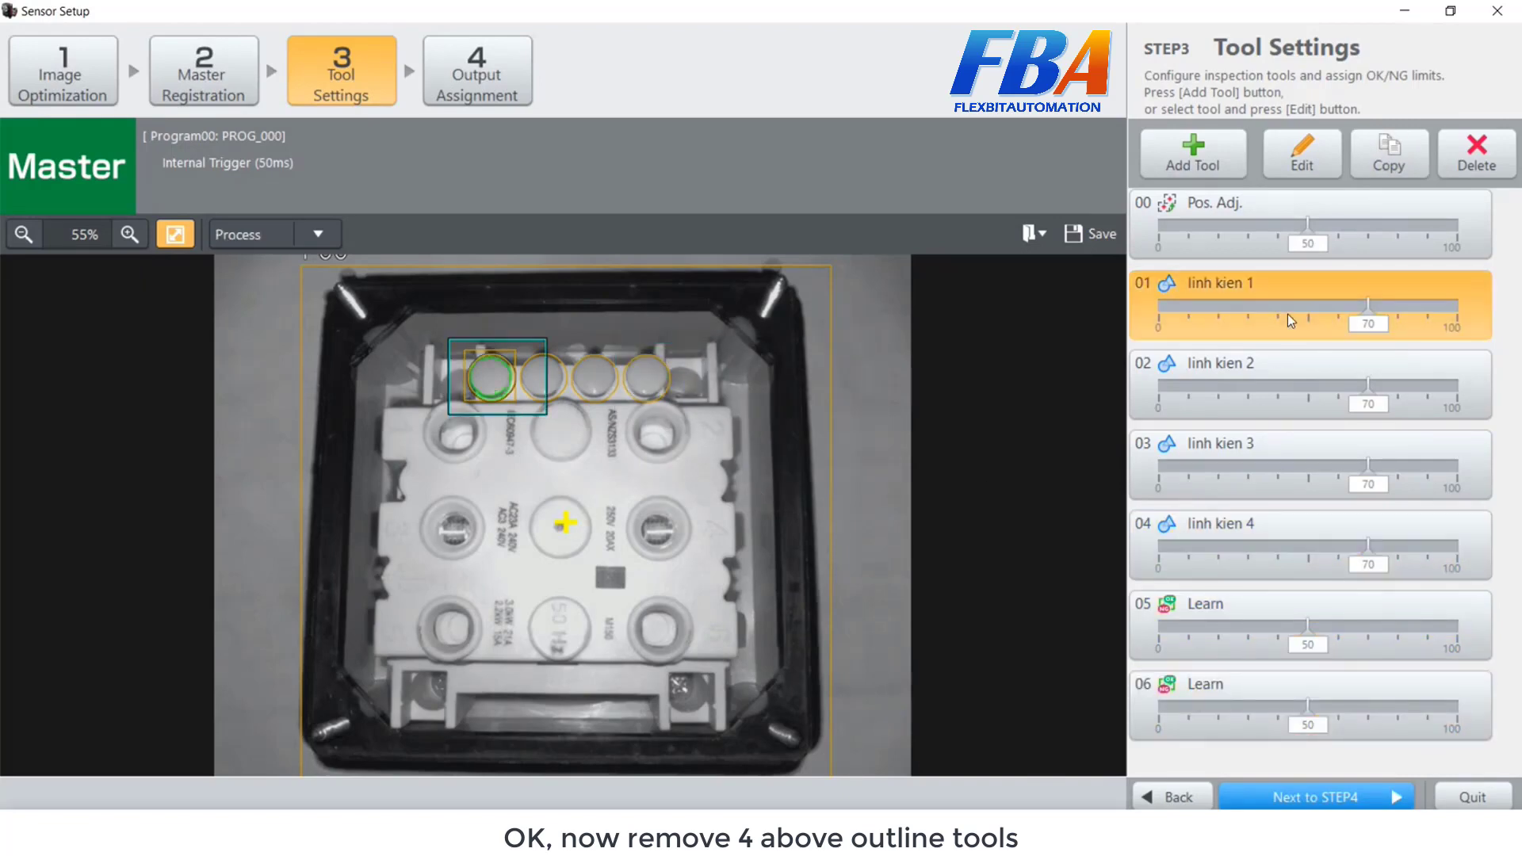
click(1461, 165)
click(721, 475)
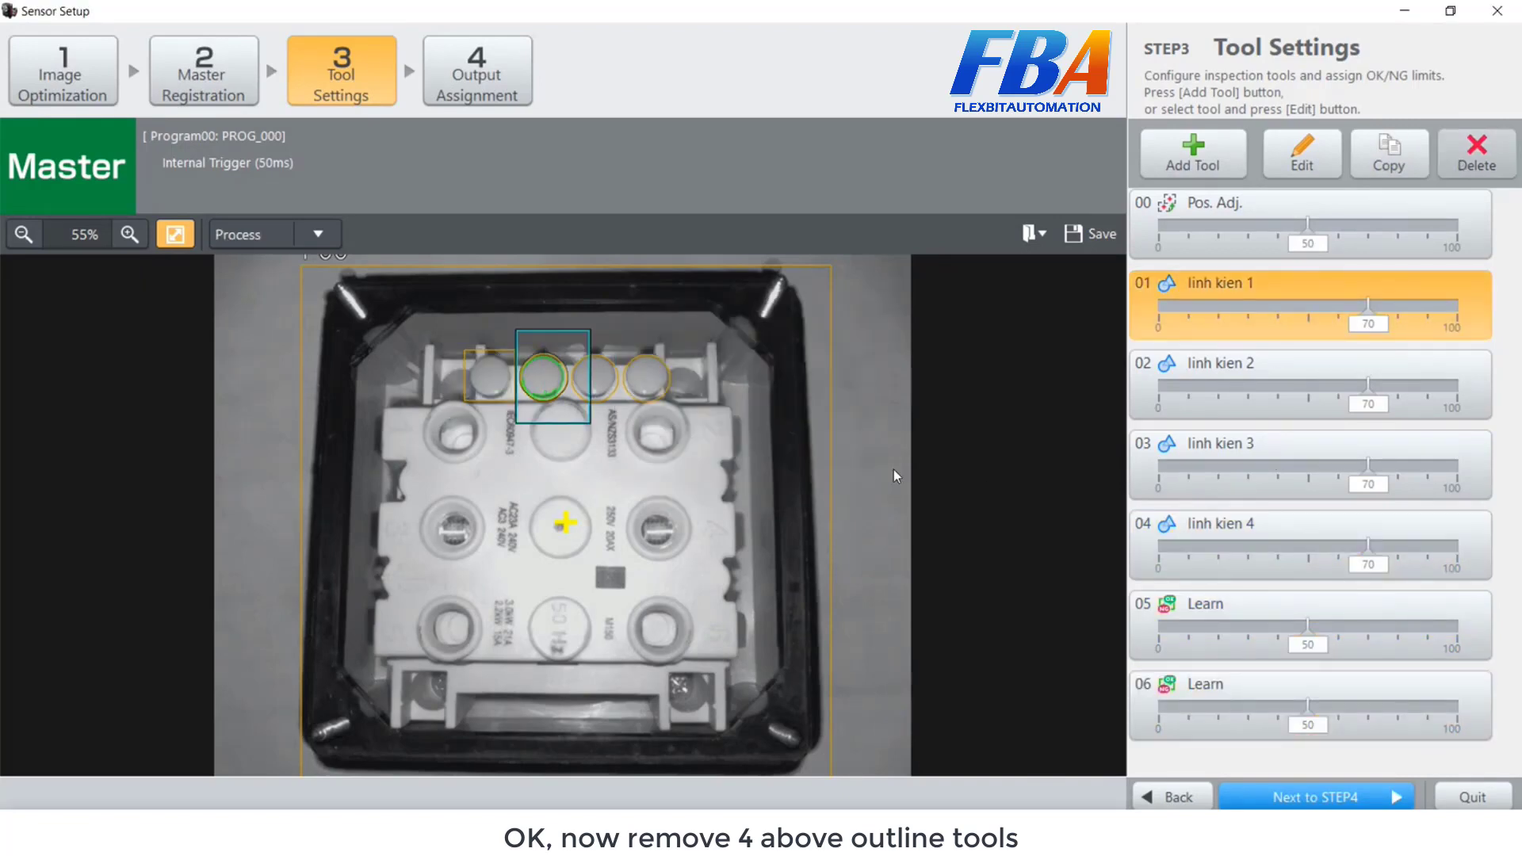
click(1465, 145)
key(Return)
click(1465, 145)
key(Return)
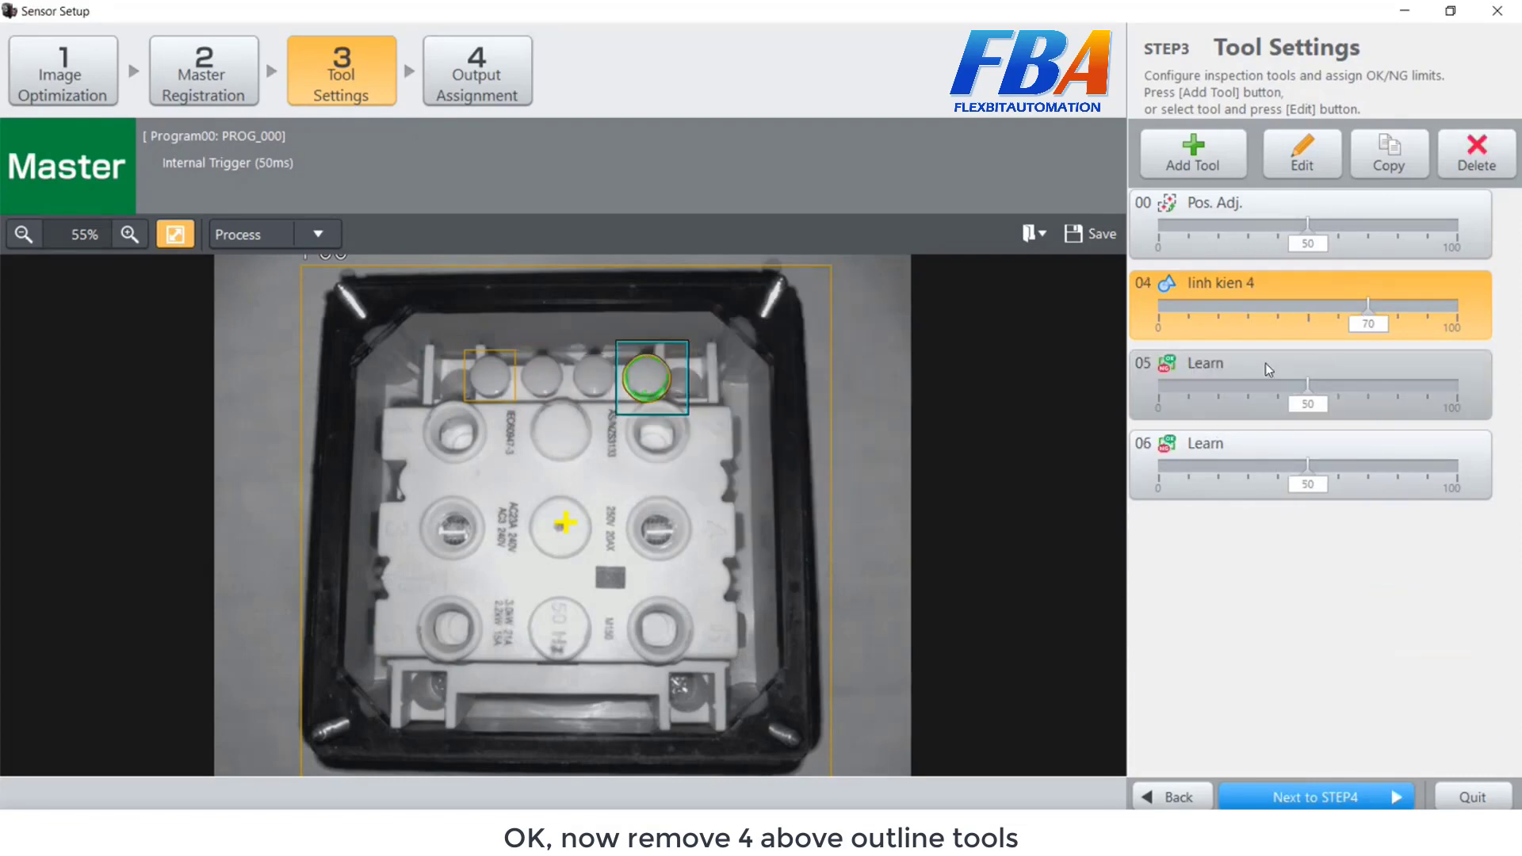
click(1466, 151)
key(Return)
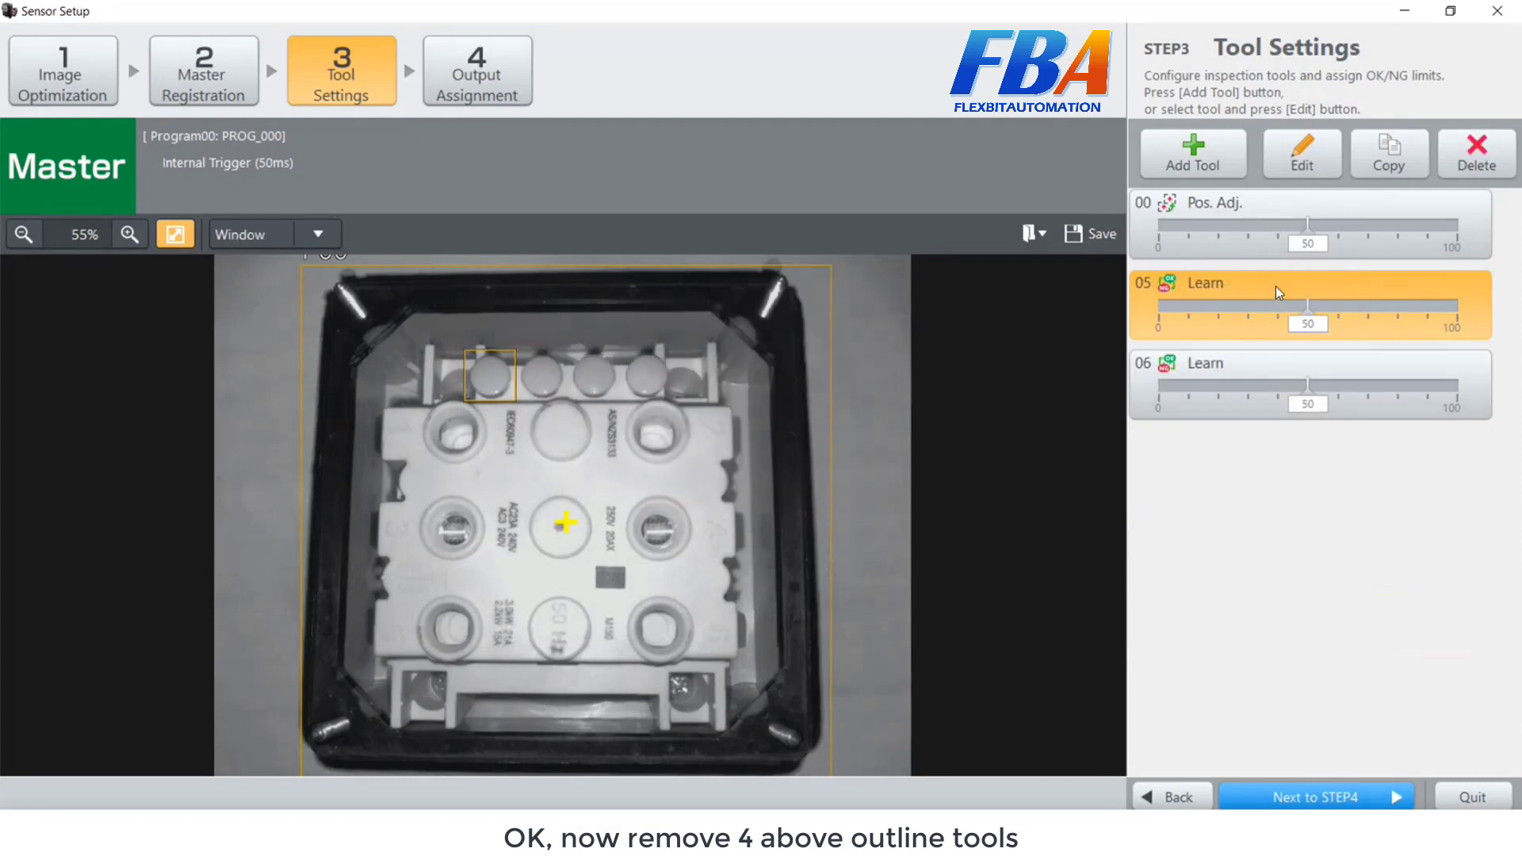
Rename tool 05 to 'linh kien 1' and tool 06 to 'linh kien 2'.
click(1276, 287)
click(1300, 169)
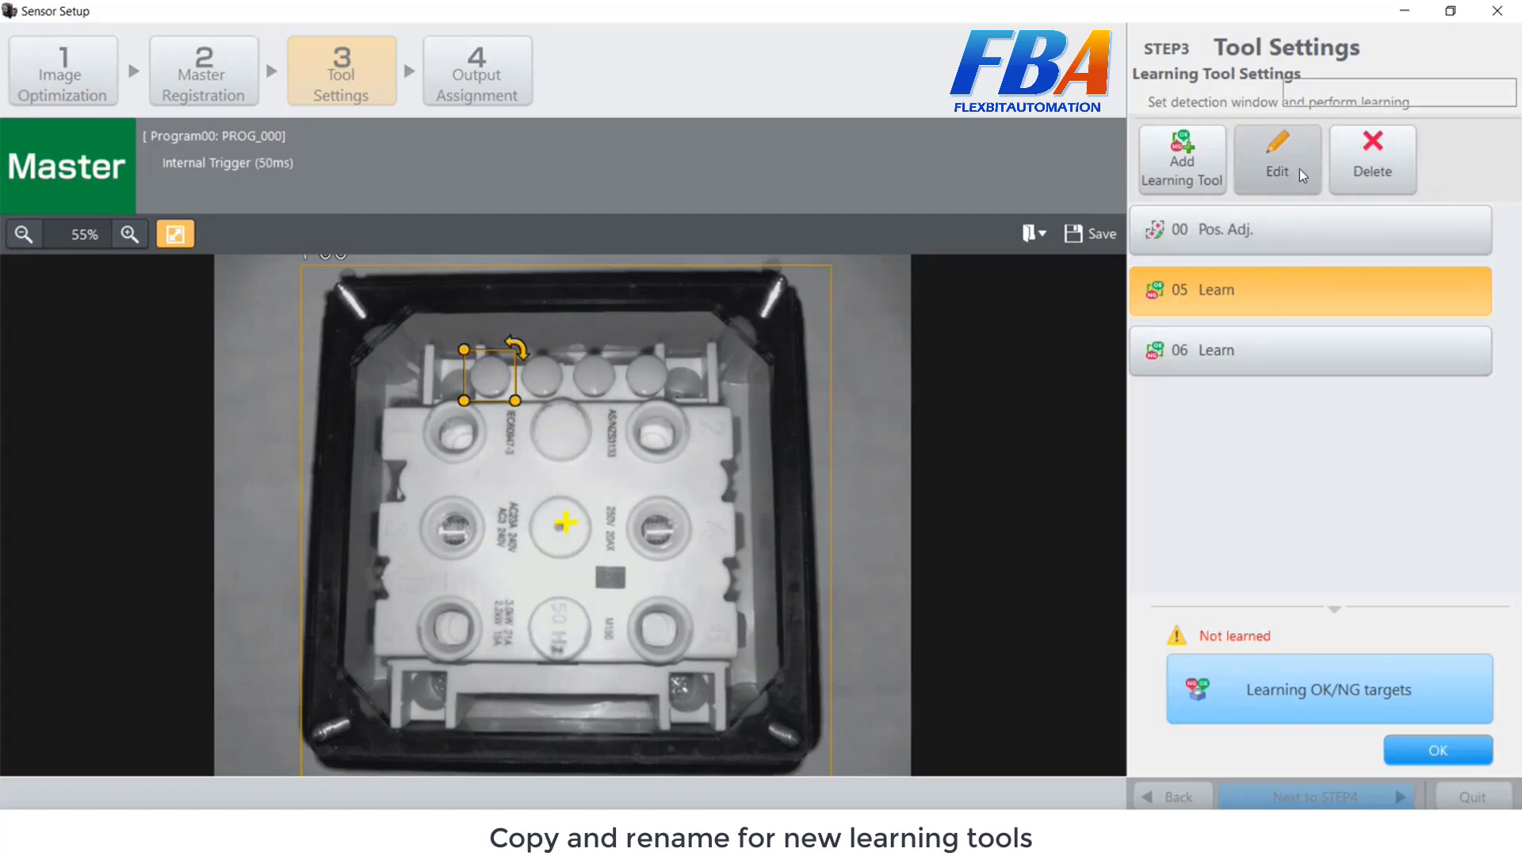
text(linh kien 1)
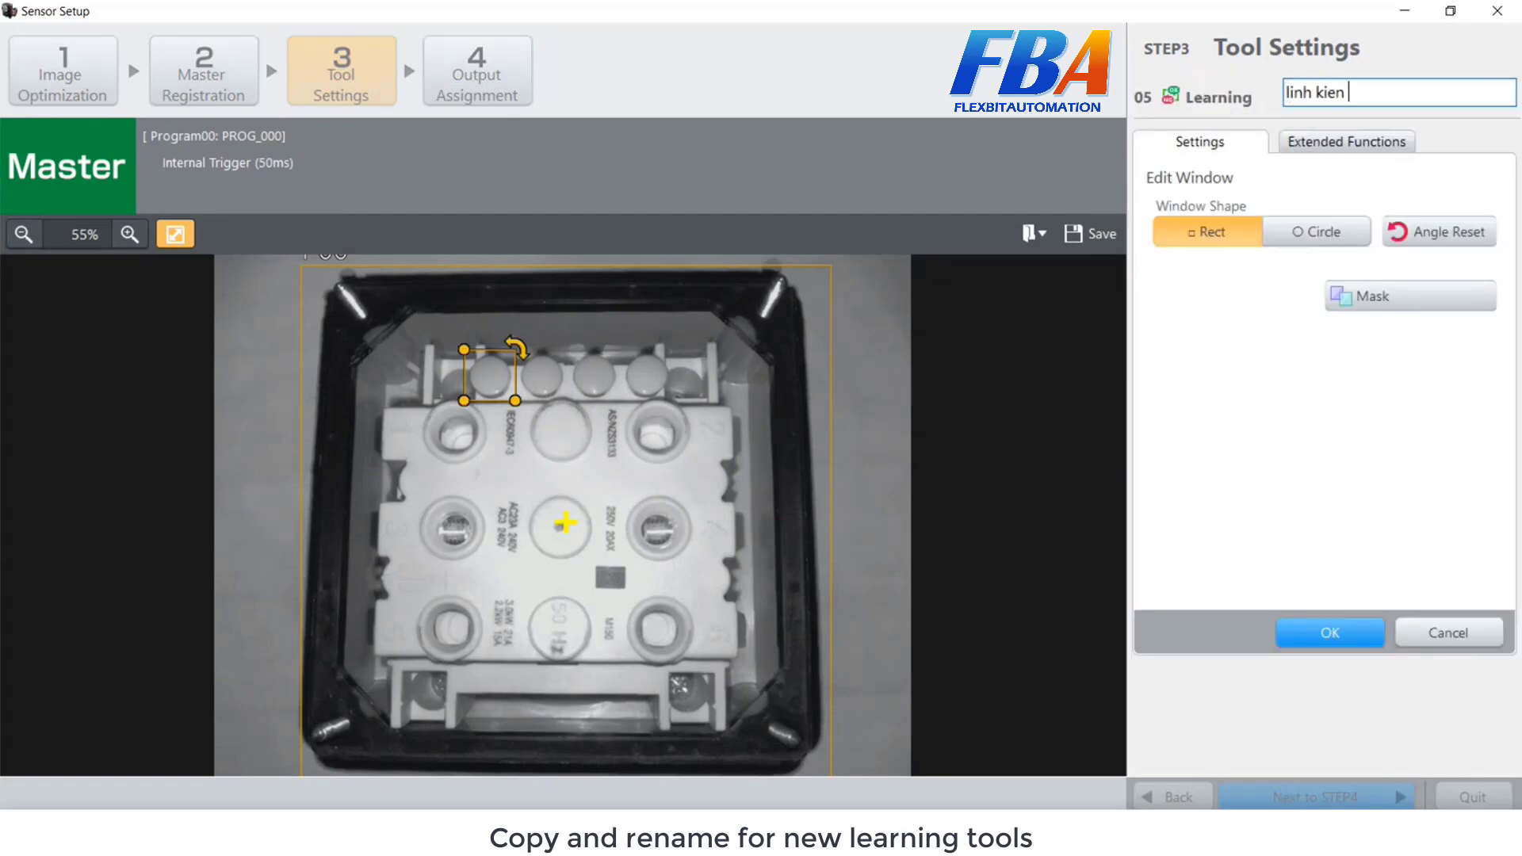
click(1340, 642)
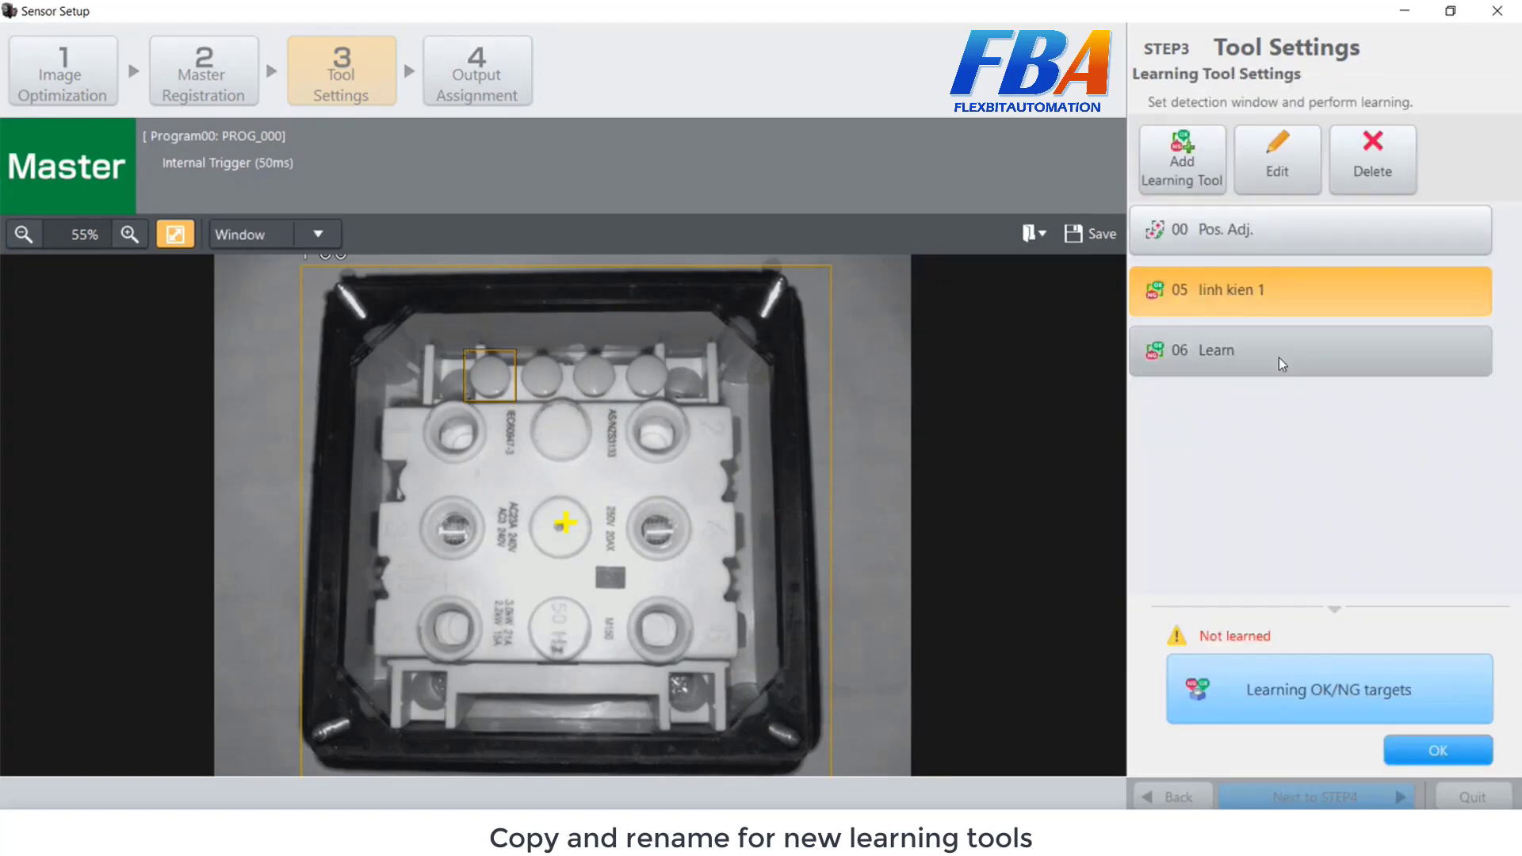
click(1278, 358)
click(1277, 163)
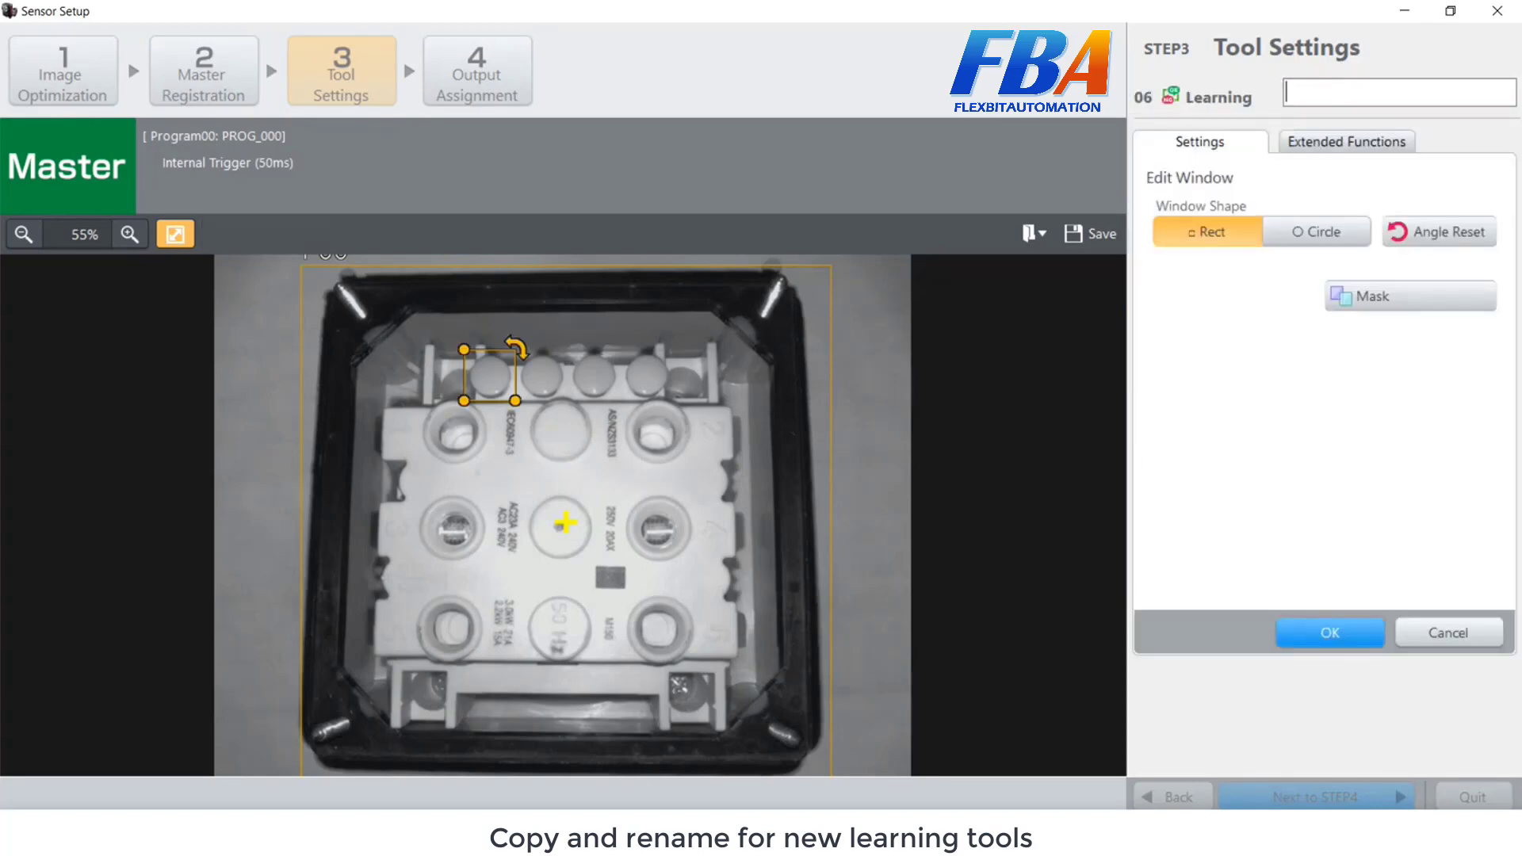
text(linh kien 2)
click(1365, 630)
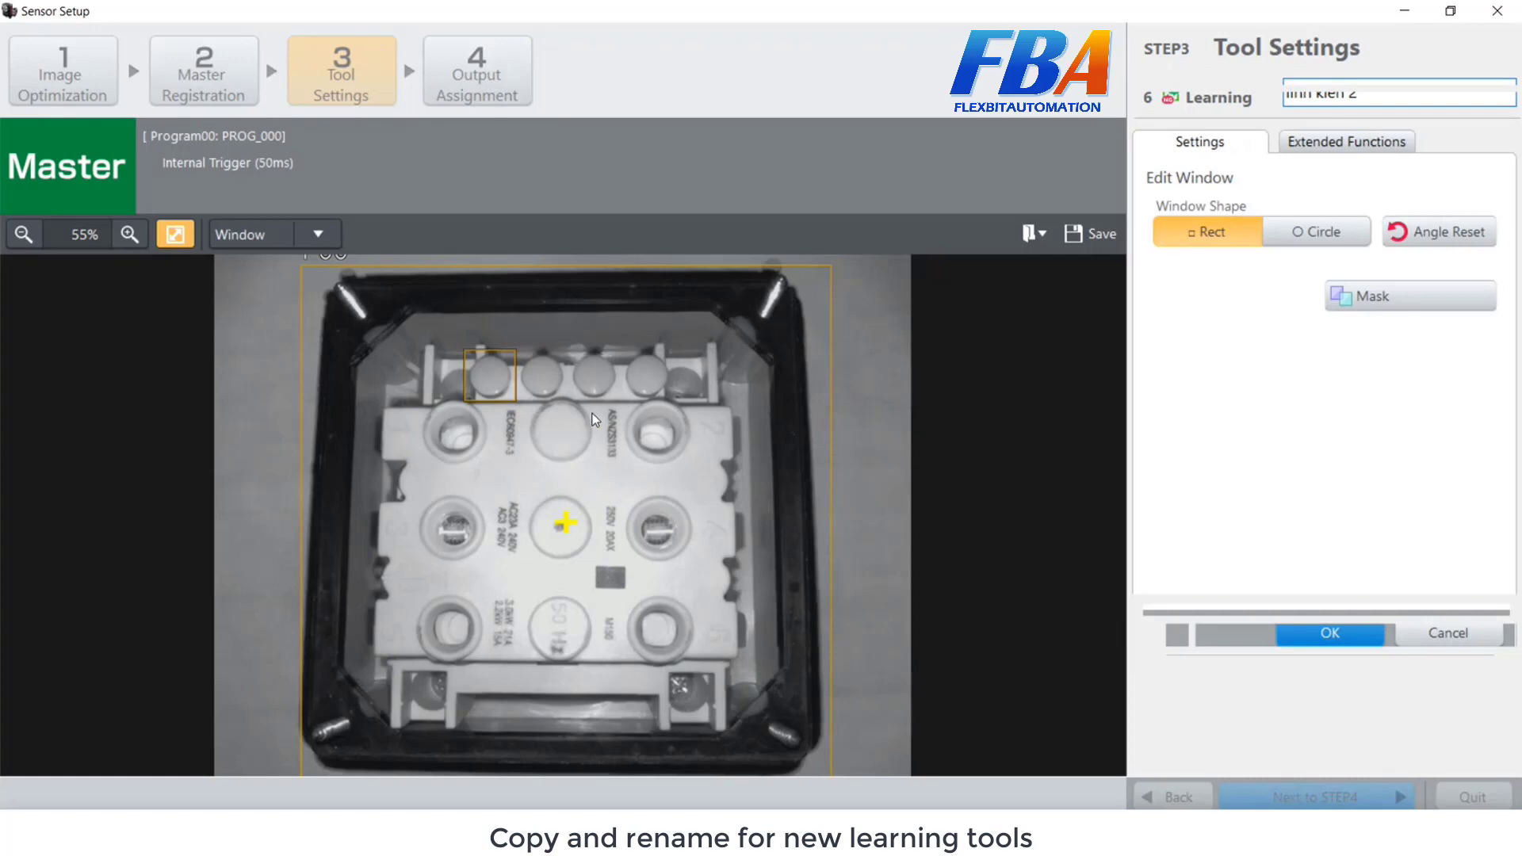
Move linh kien 2's detection window onto the second top cap, then duplicate the tool.
double_click(1387, 344)
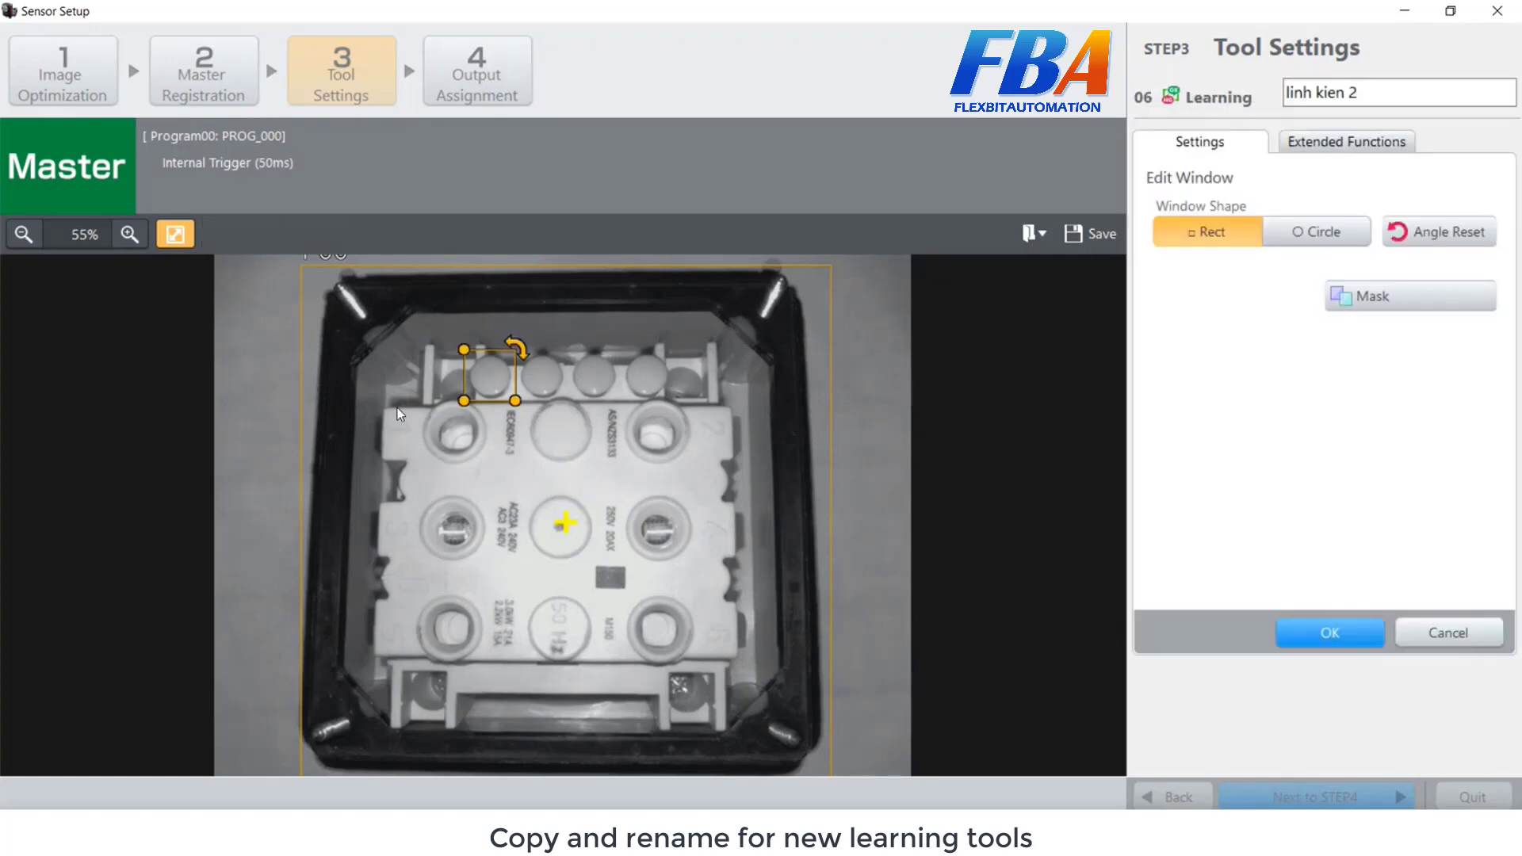
drag(482, 378, 536, 381)
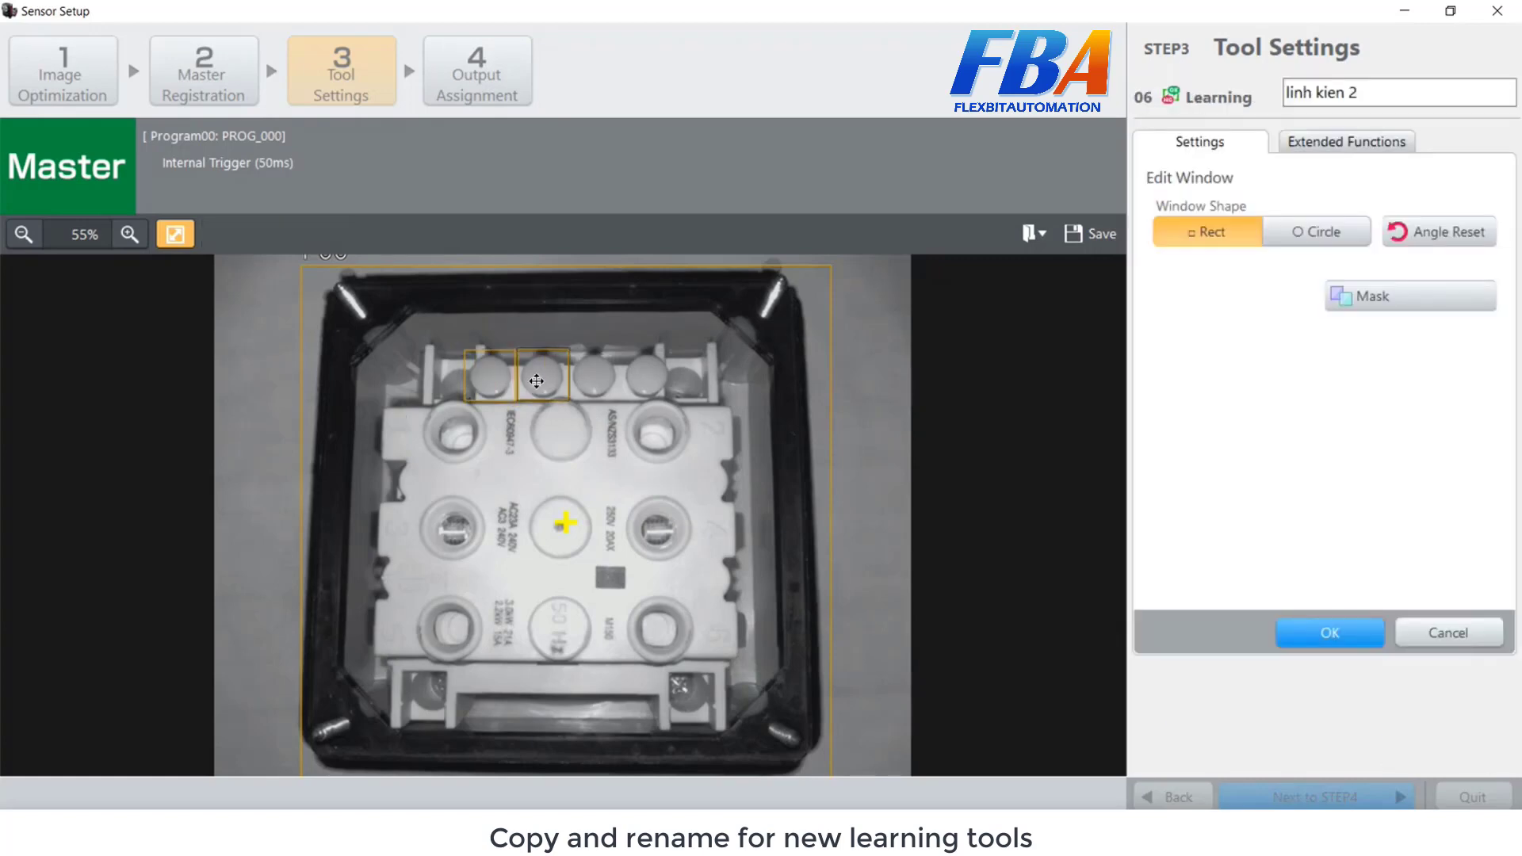
click(1362, 631)
double_click(1340, 341)
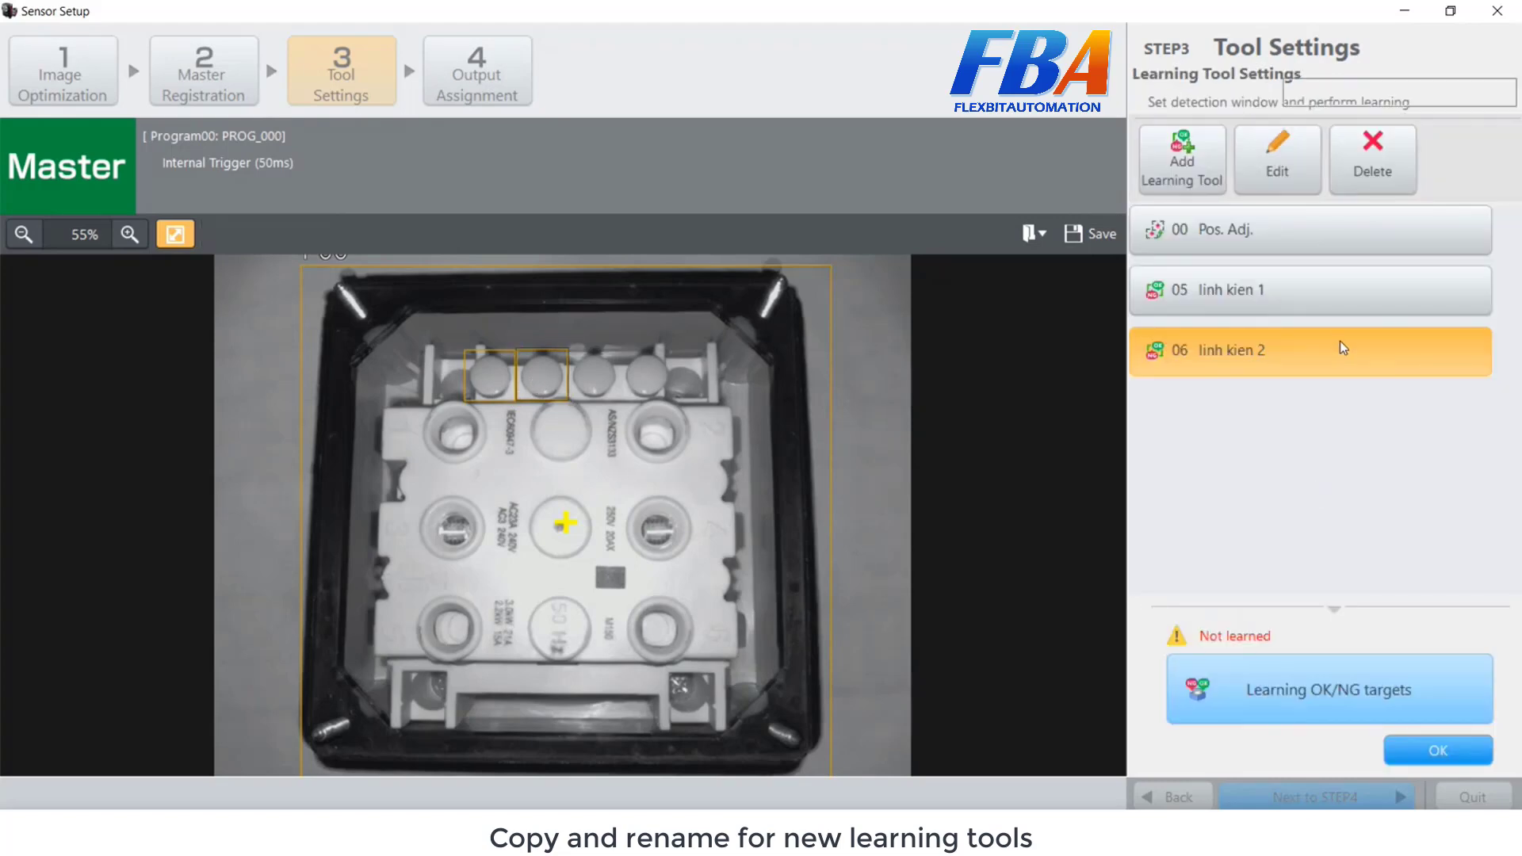
click(1349, 633)
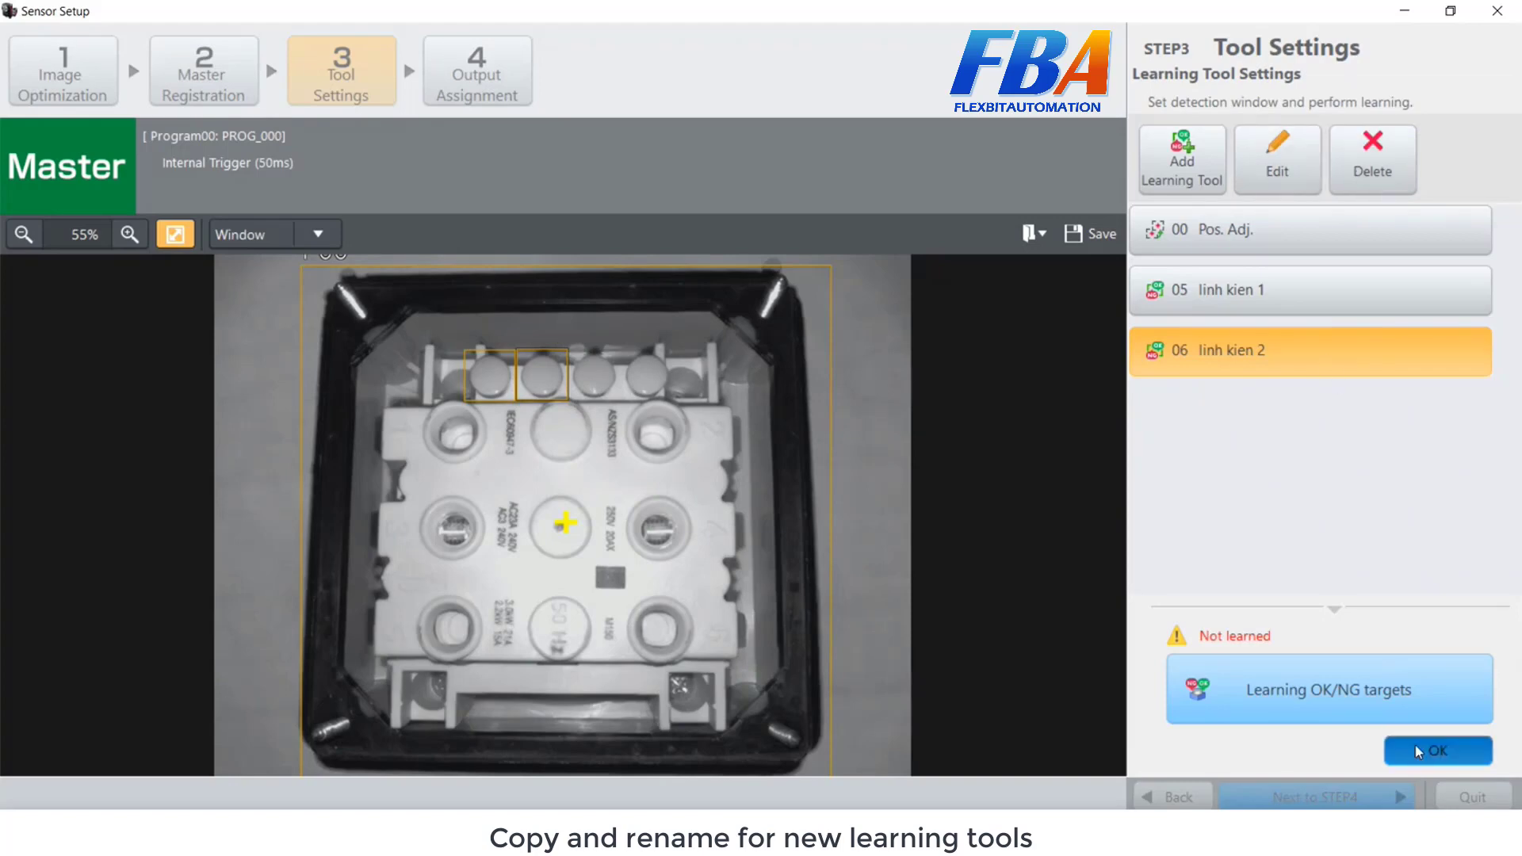
click(1415, 745)
click(1389, 153)
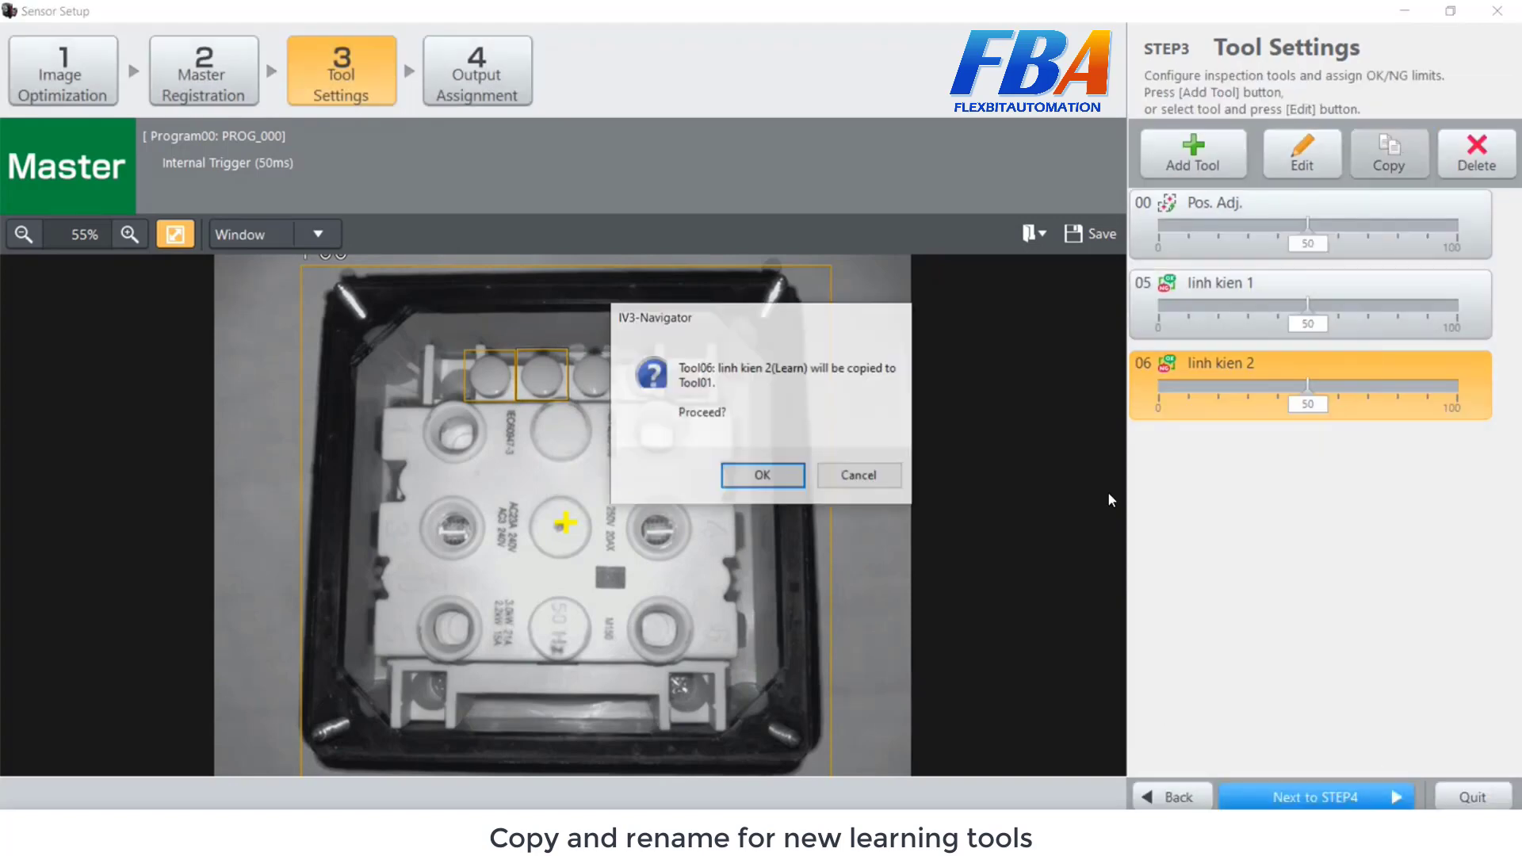
Confirm the copy and rename tool 06 to 'linh kien 3'.
click(737, 476)
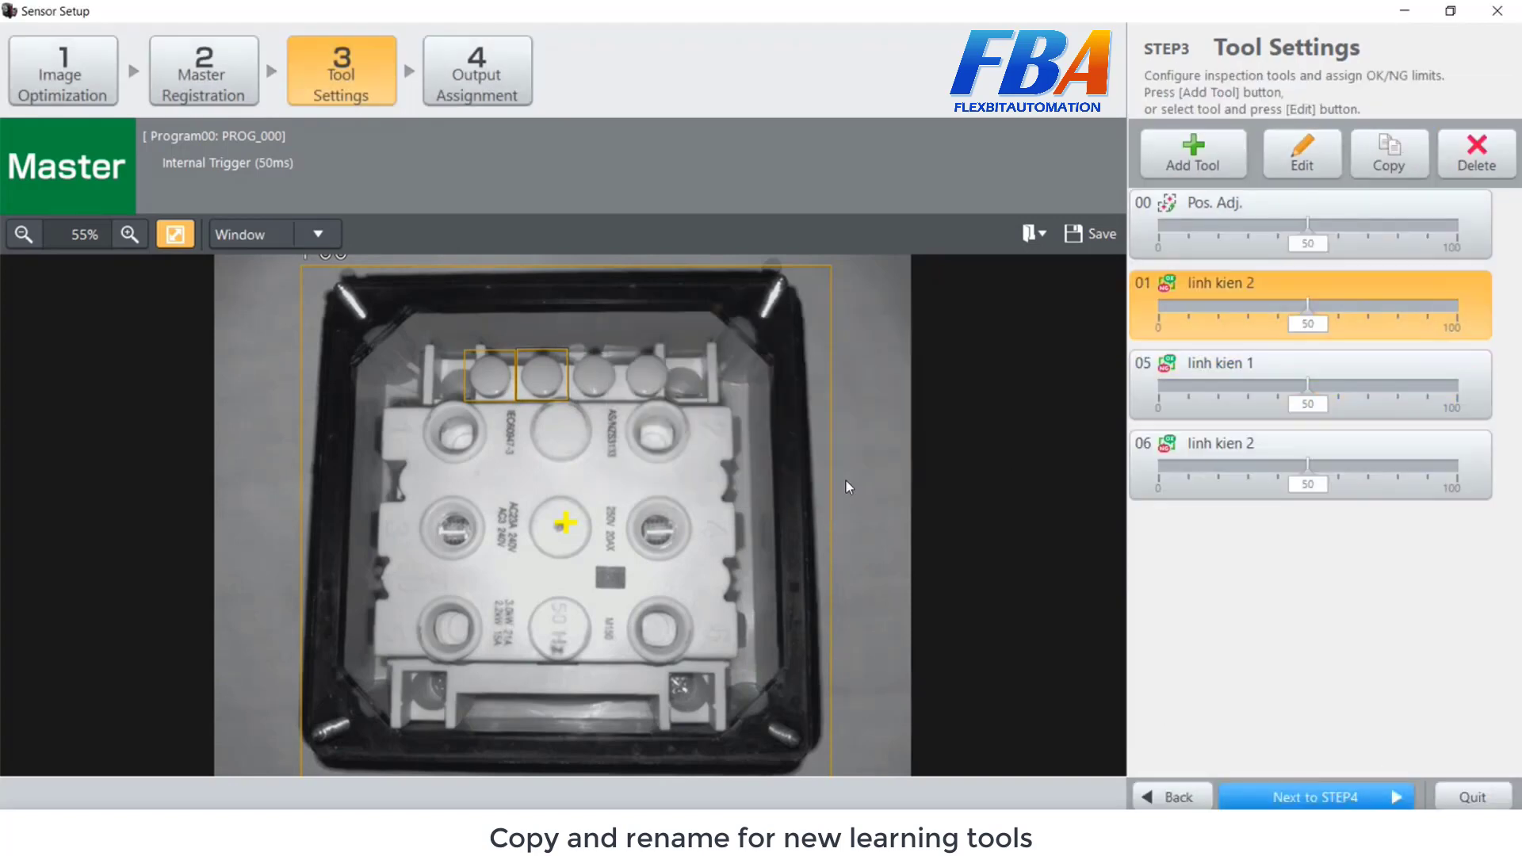
click(1243, 473)
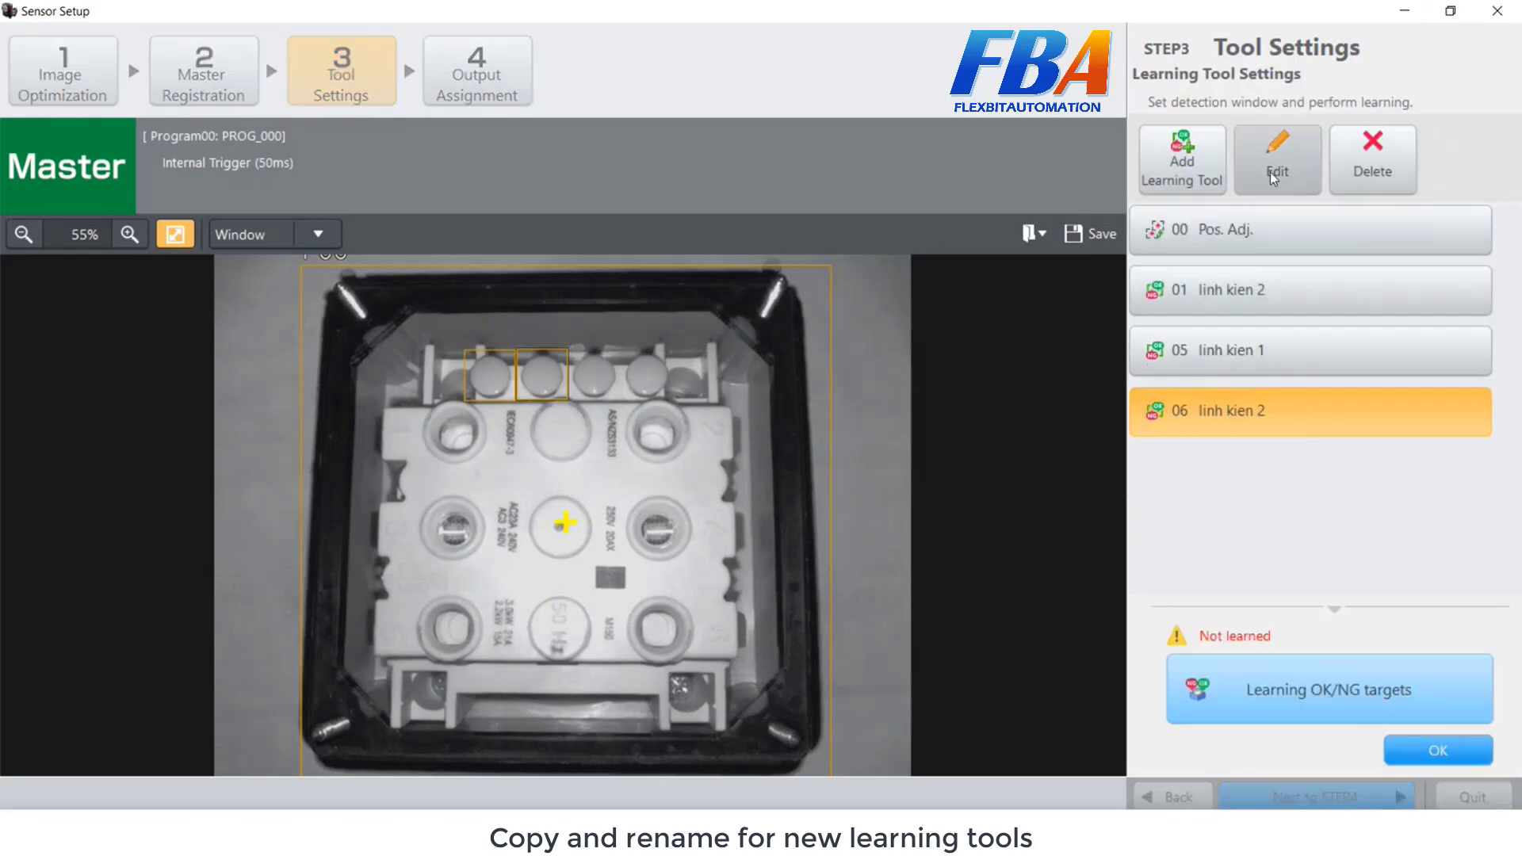
click(1268, 163)
click(1370, 90)
key(BackSpace)
text(3)
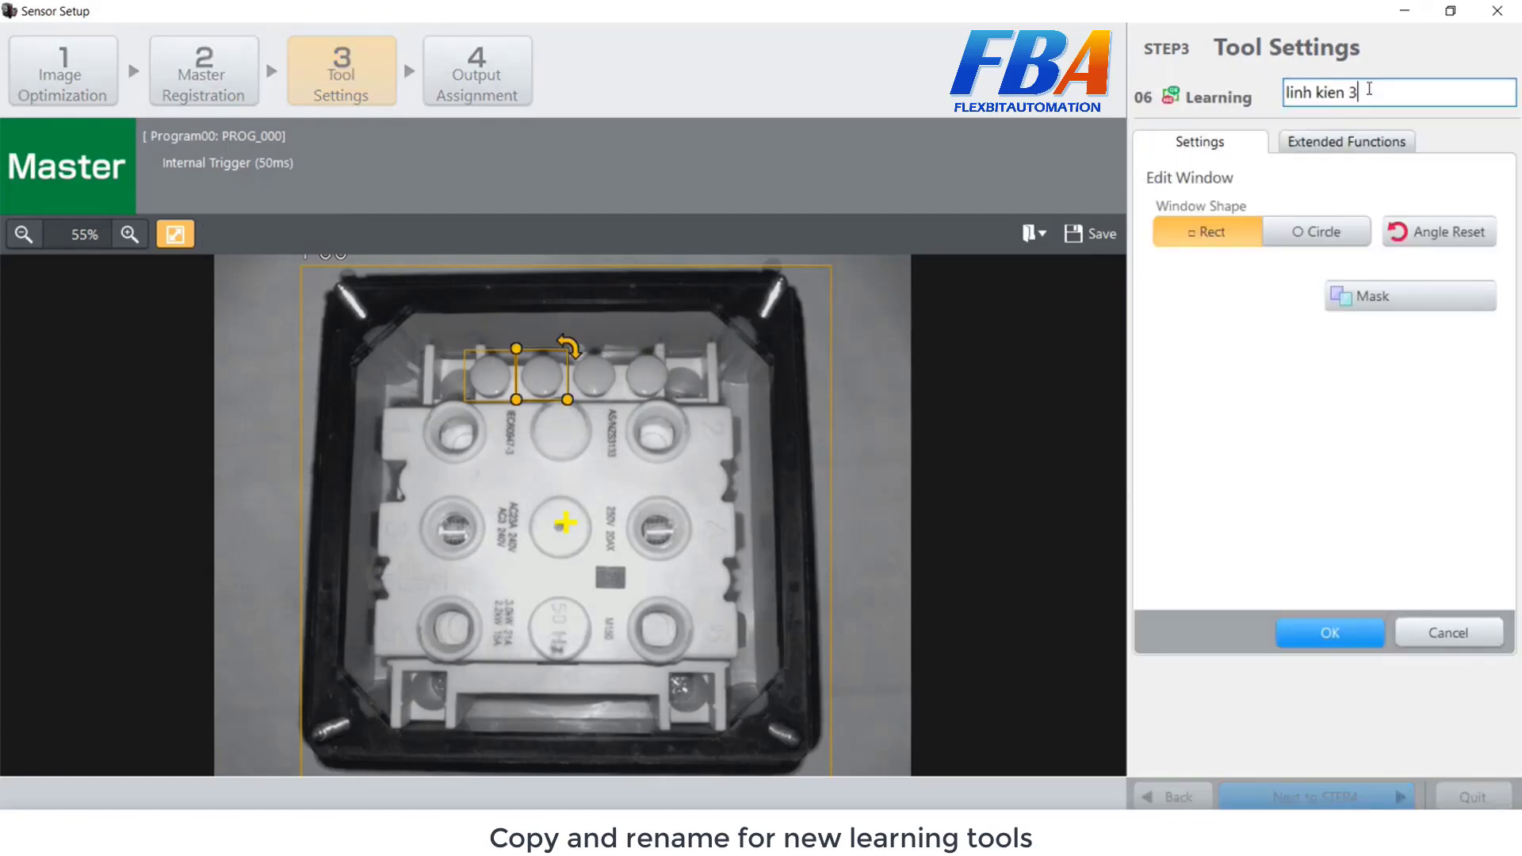
click(1354, 634)
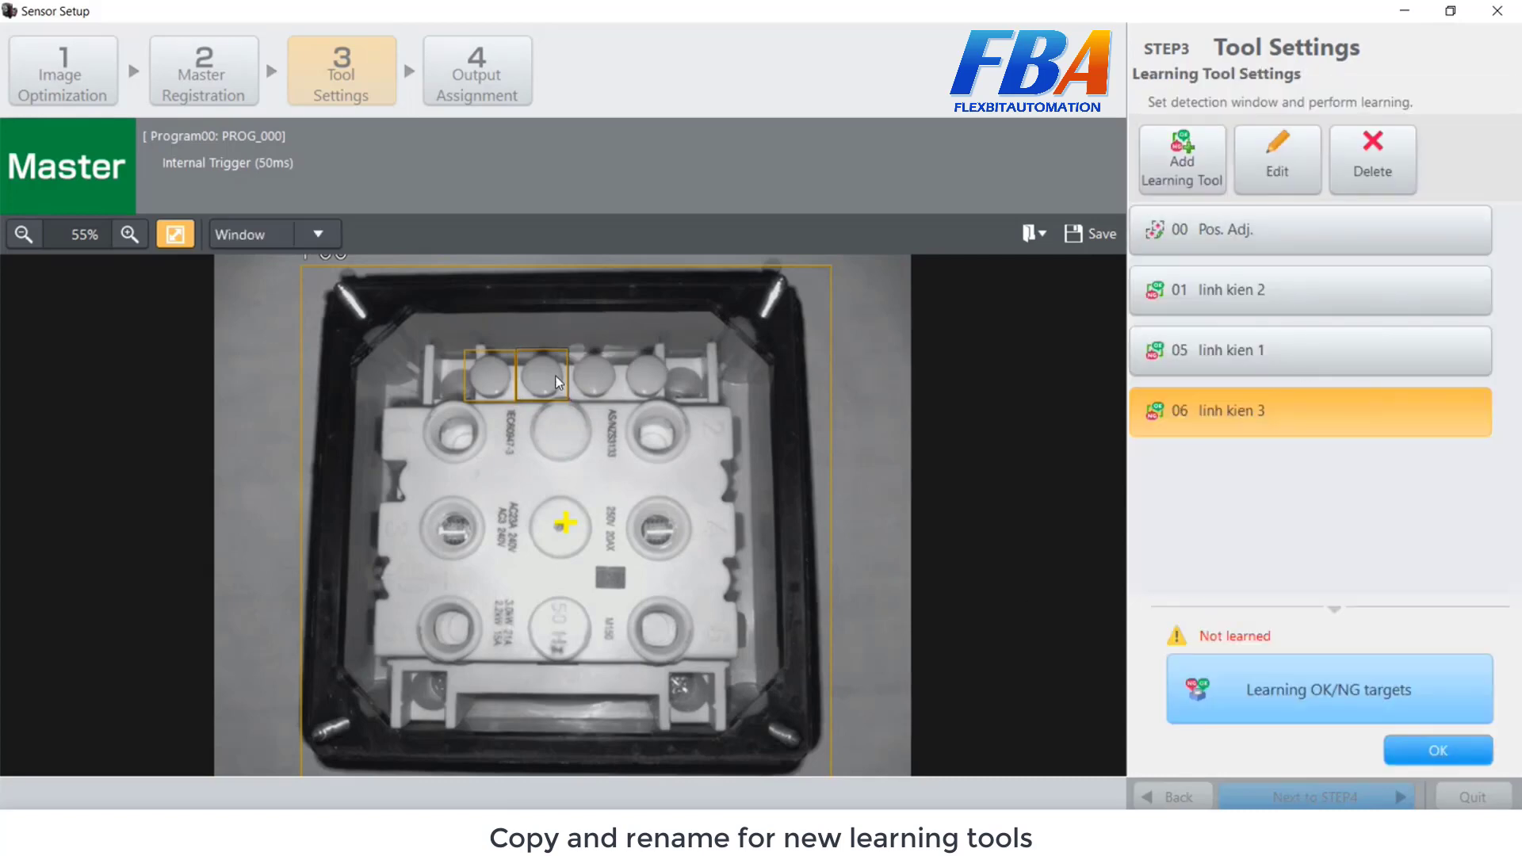
Shift linh kien 3's window one cap right and duplicate it as 02 linh kien 3.
click(1276, 163)
drag(544, 367, 595, 368)
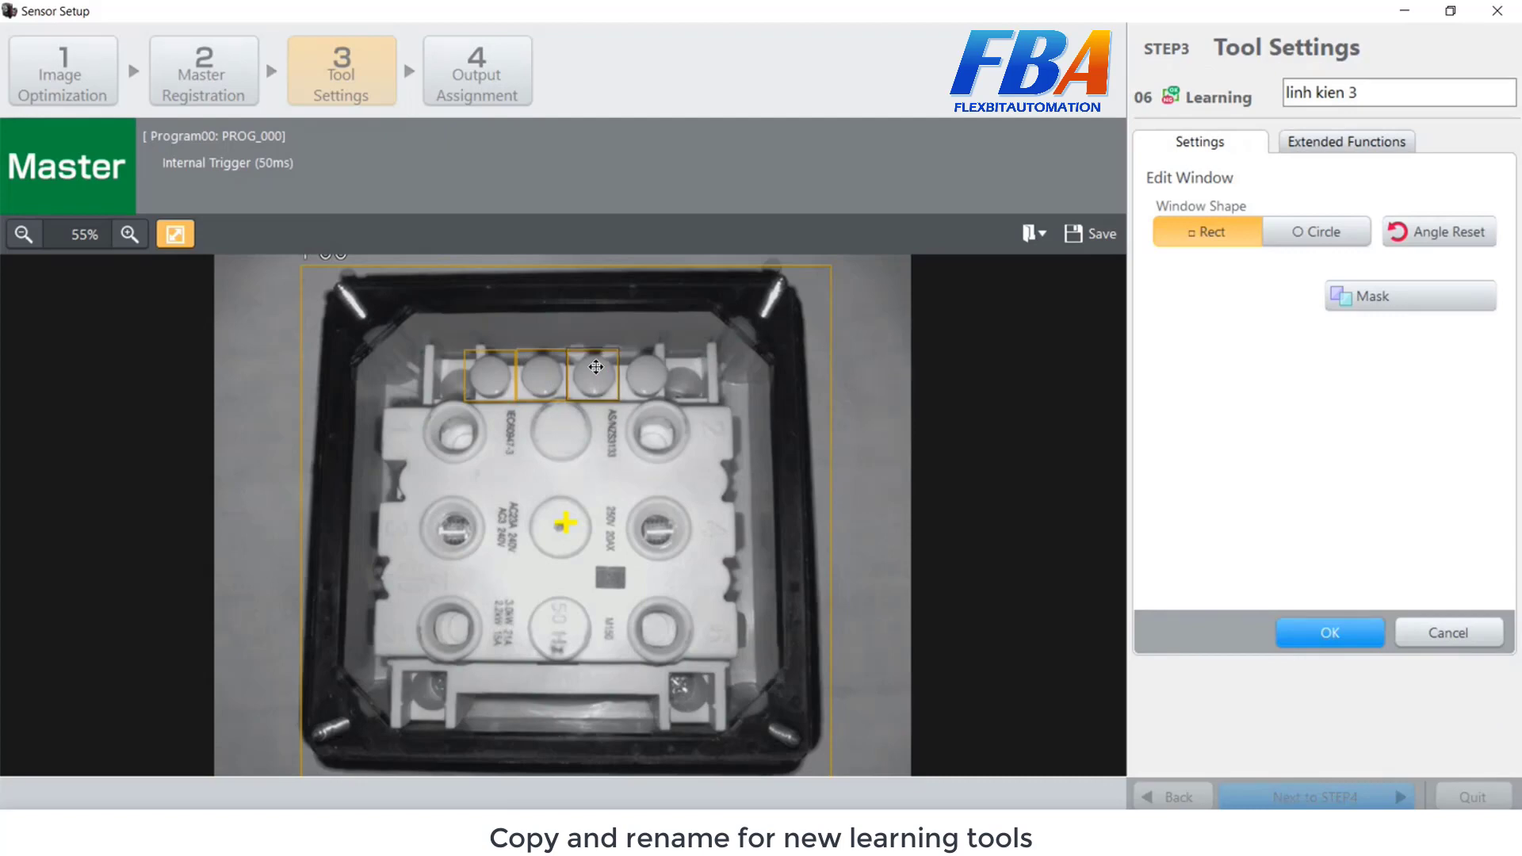
click(1372, 638)
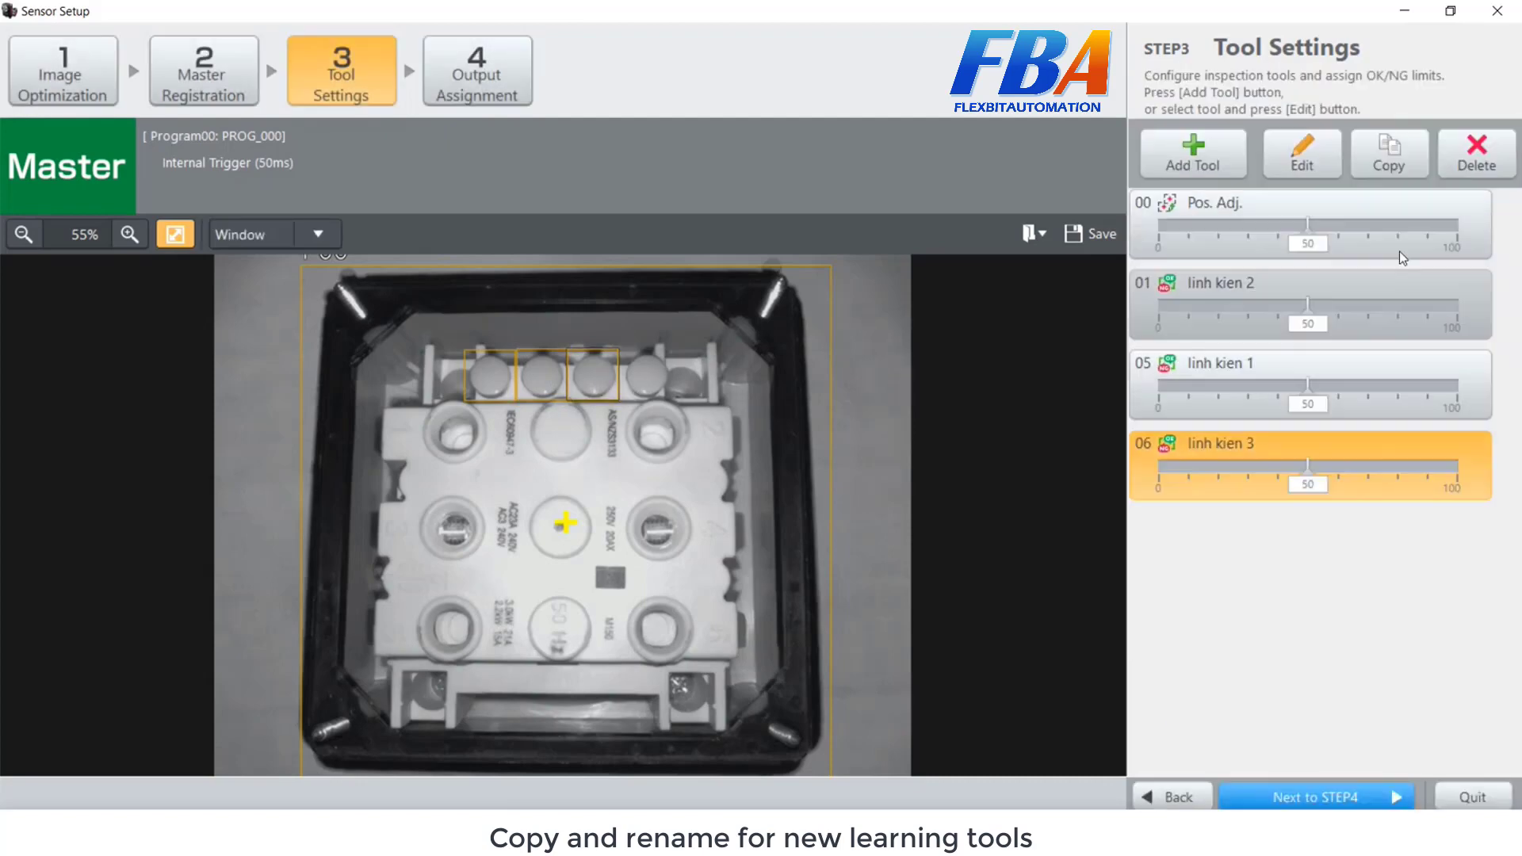
click(1413, 151)
click(739, 477)
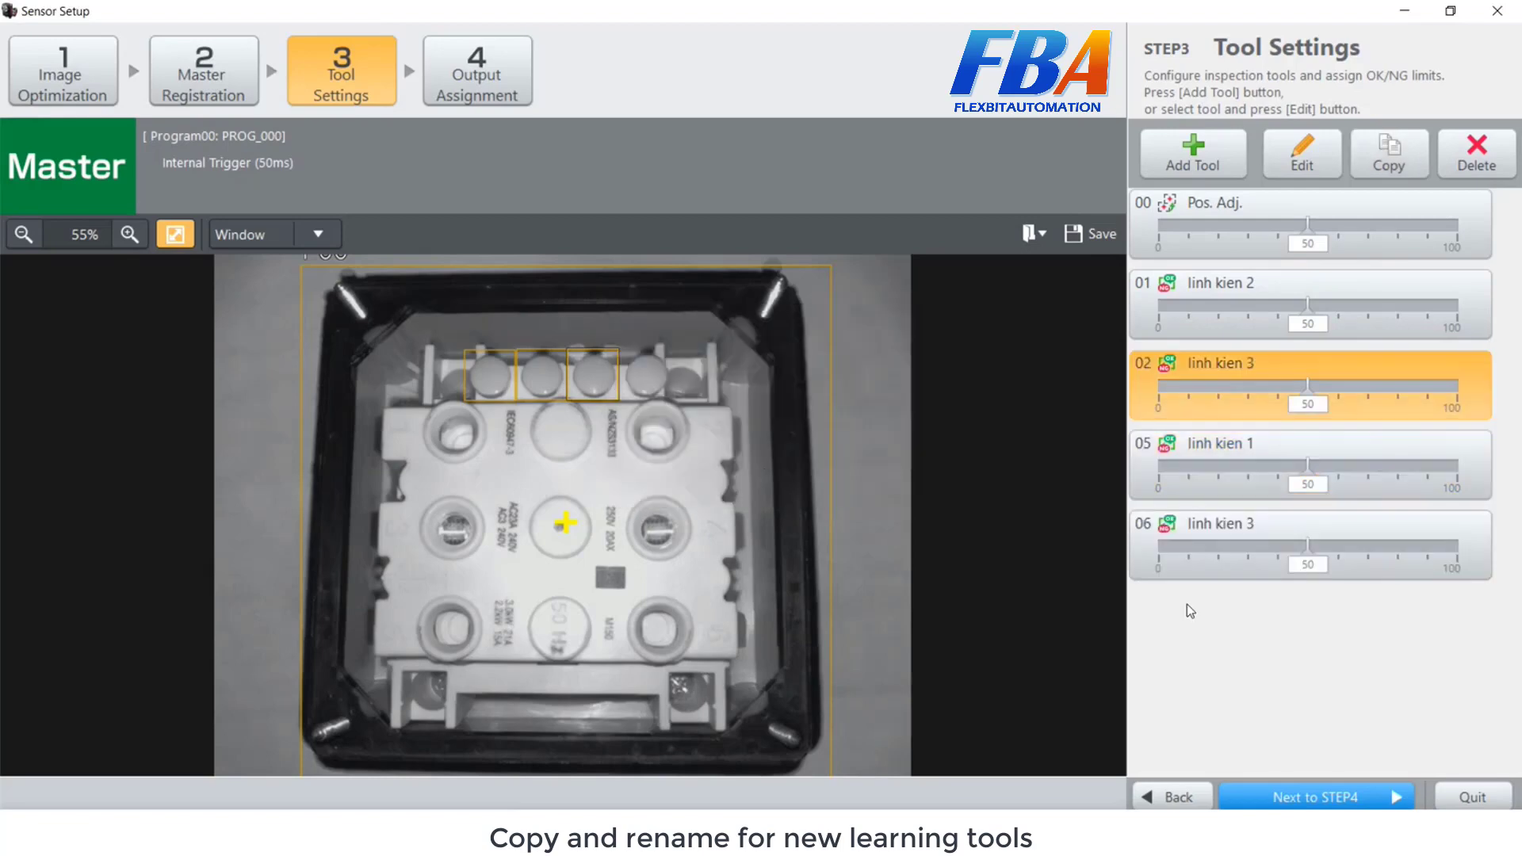
Open linh kien 2's learning settings and close them unchanged.
click(1340, 311)
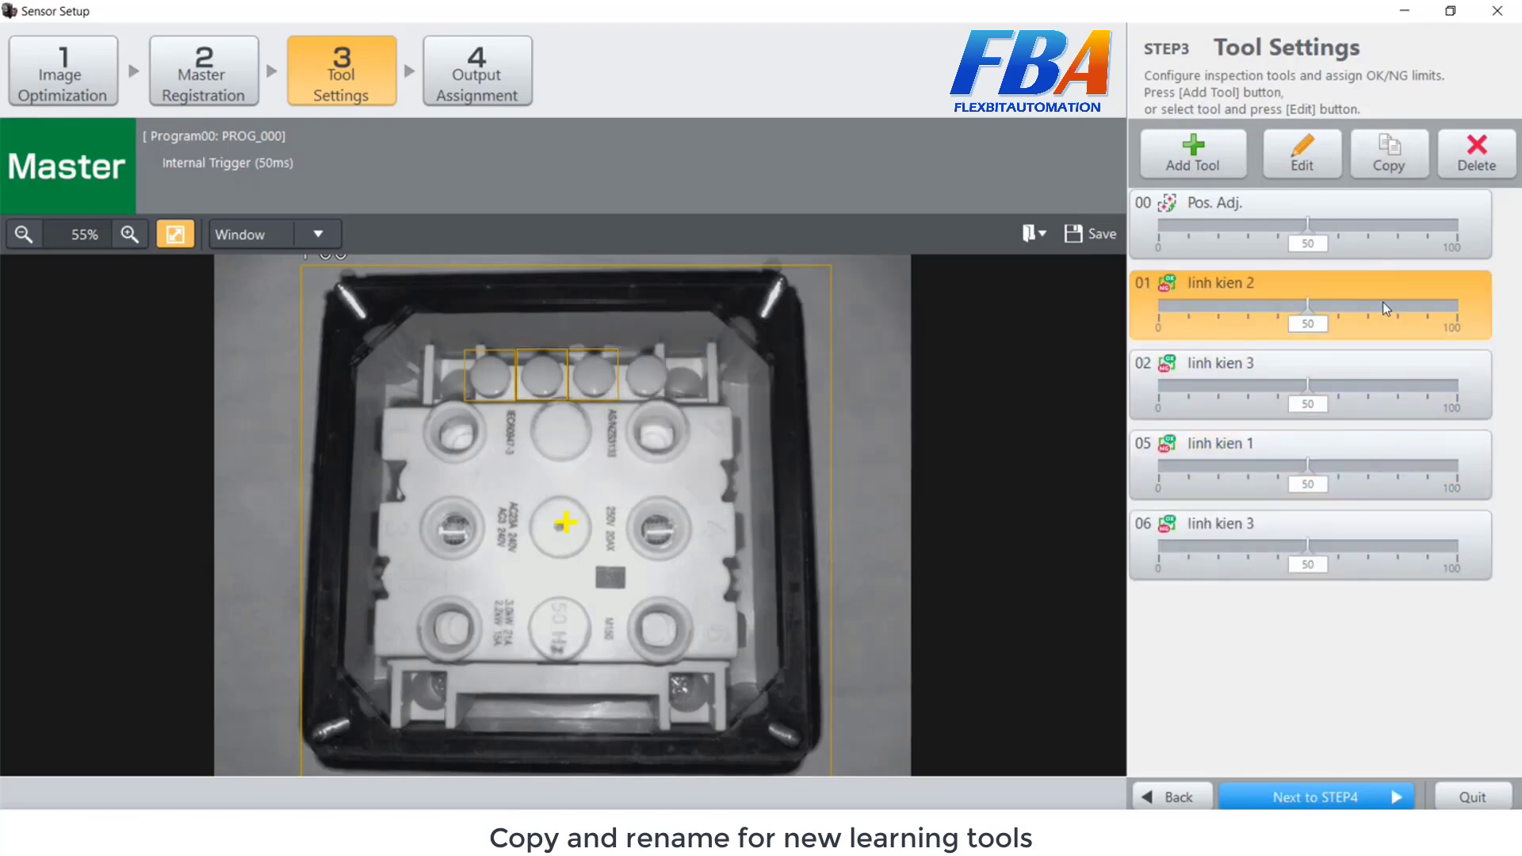
double_click(1383, 298)
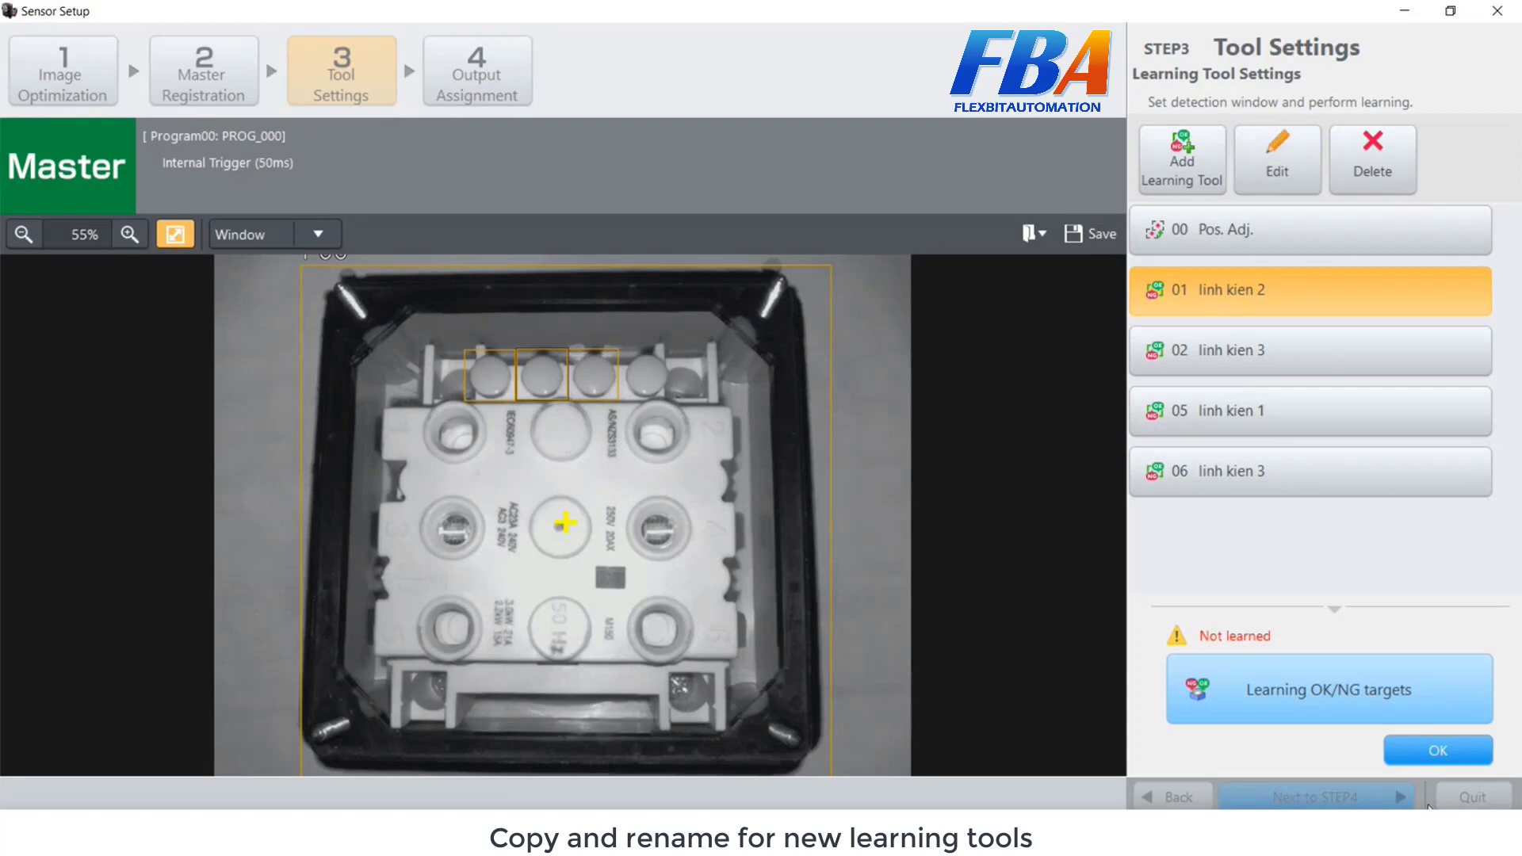
click(1439, 750)
Move tool 06's detection window onto the fourth top cap.
click(1374, 549)
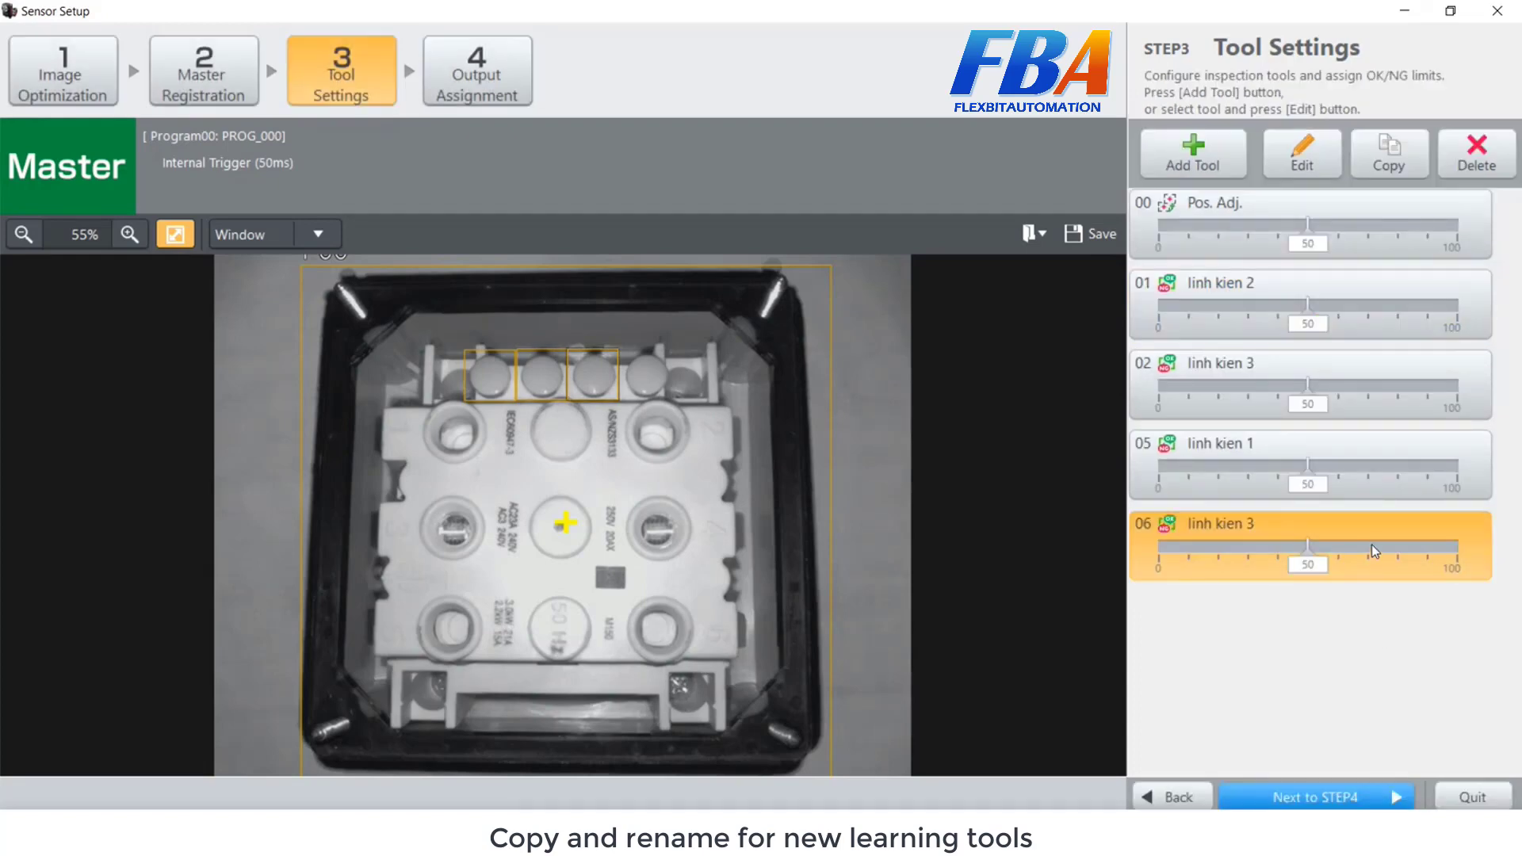
double_click(1372, 544)
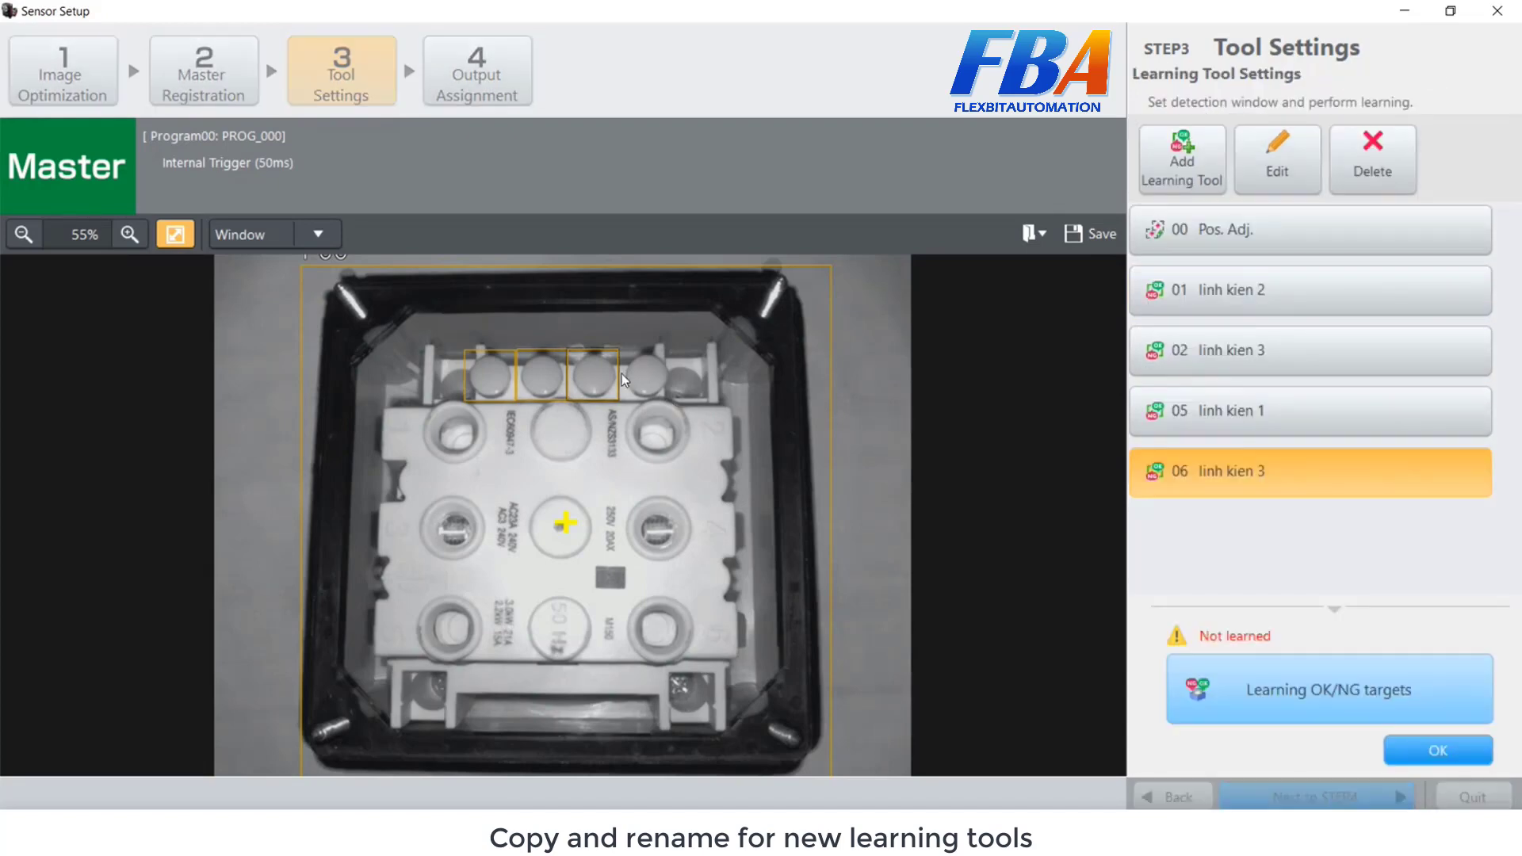
click(1277, 163)
drag(611, 375, 651, 375)
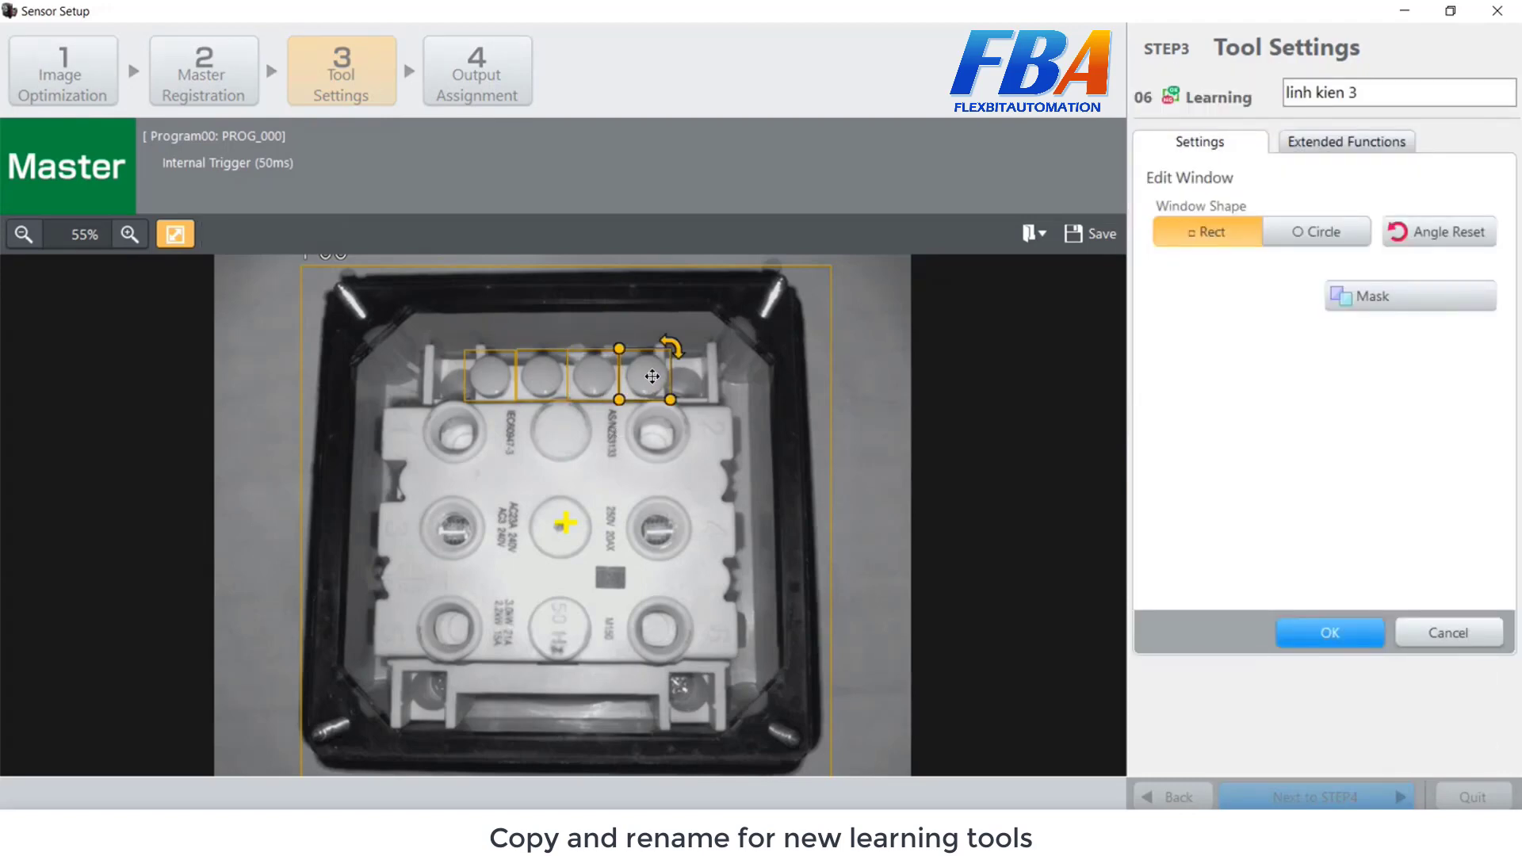
click(1355, 626)
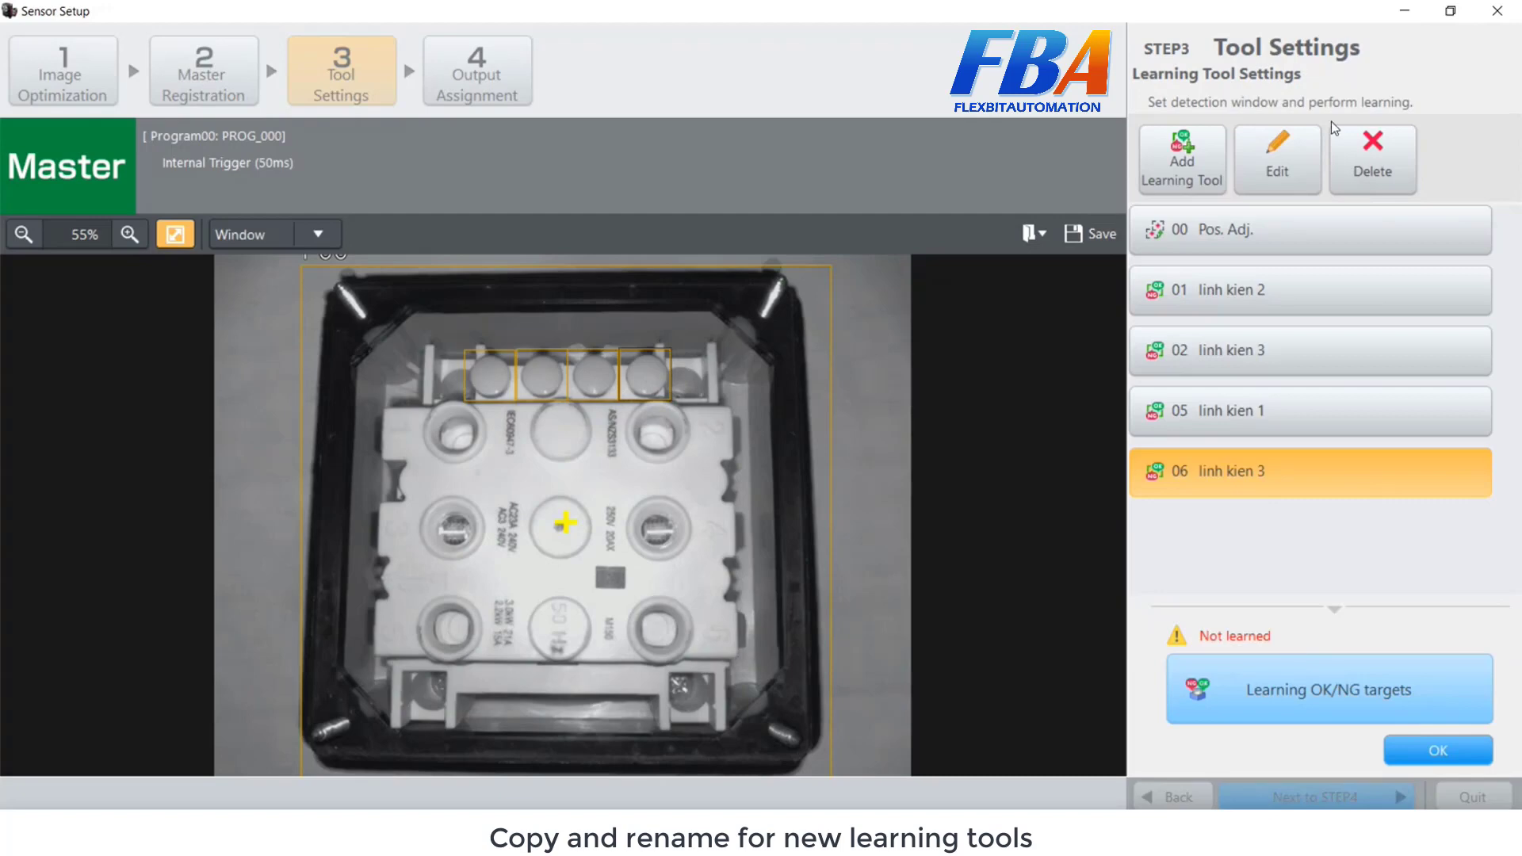
Rename tool 06 to 'linh kien 4'.
click(1292, 168)
click(1365, 93)
key(BackSpace)
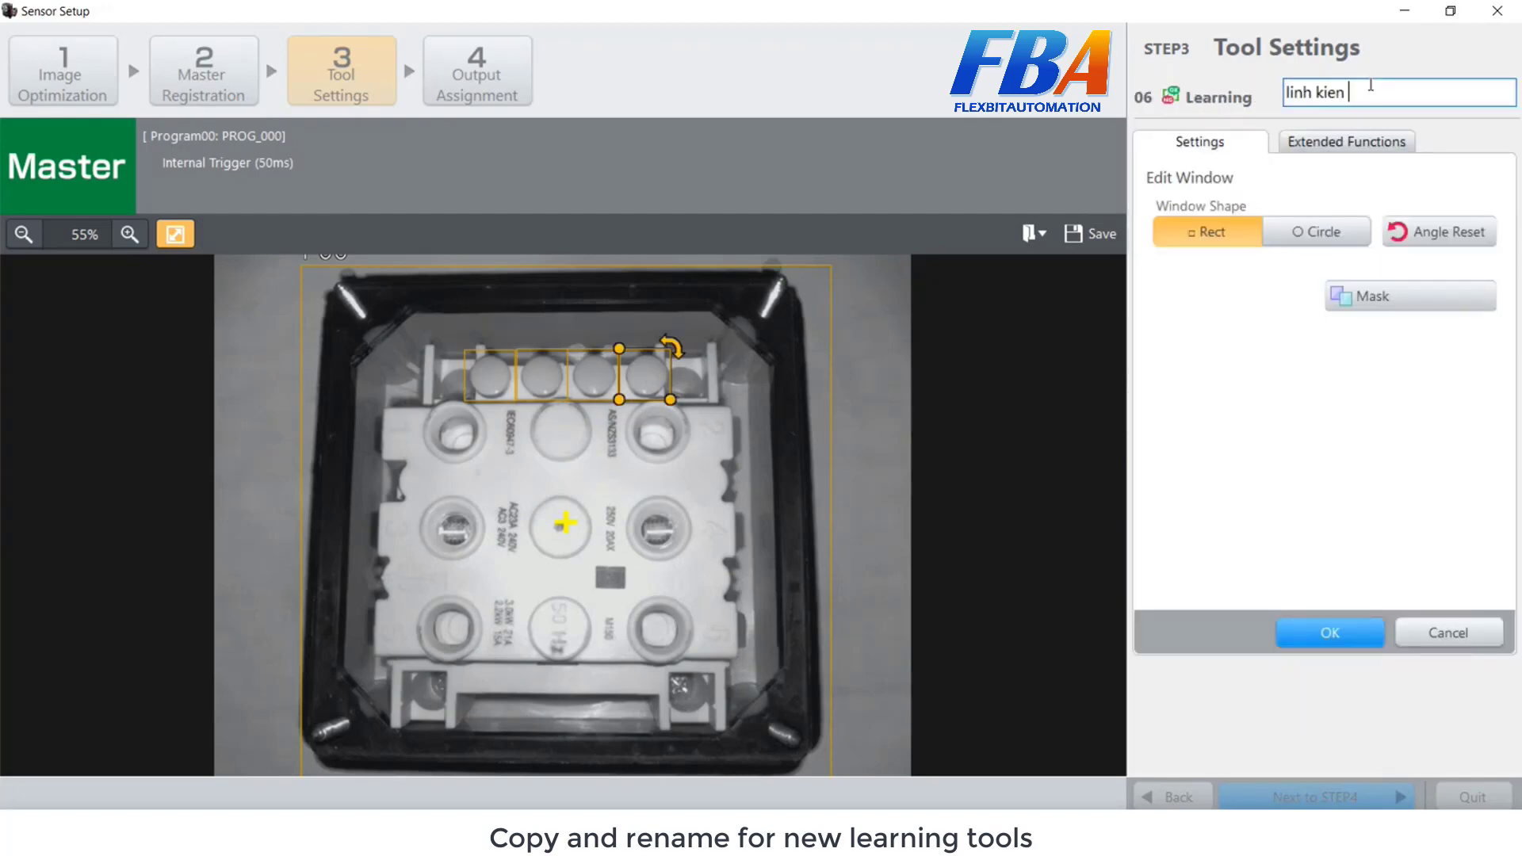
text(4)
click(1330, 637)
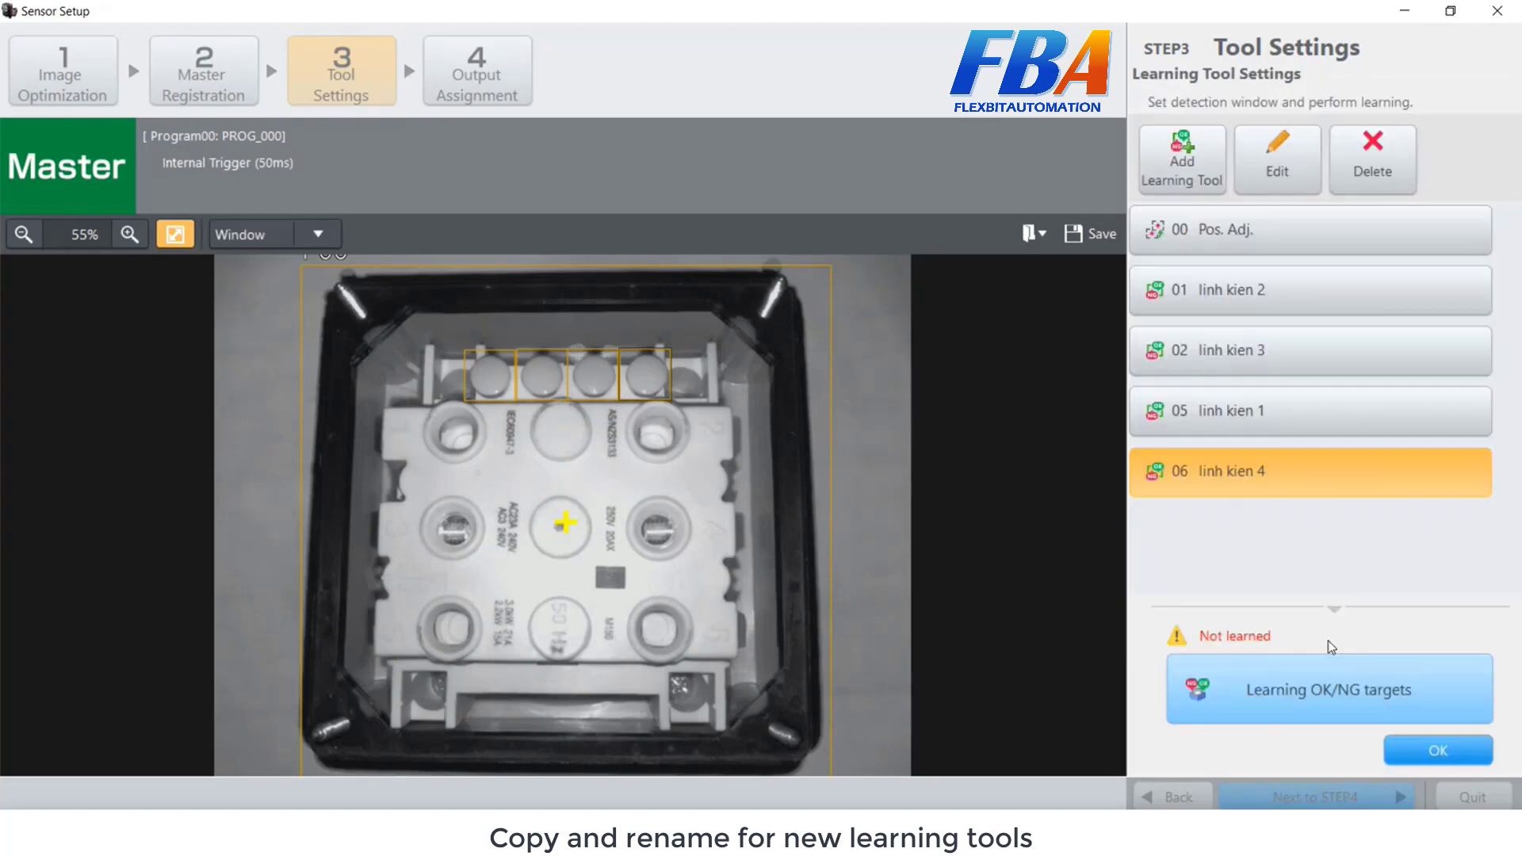
click(1314, 396)
click(1307, 339)
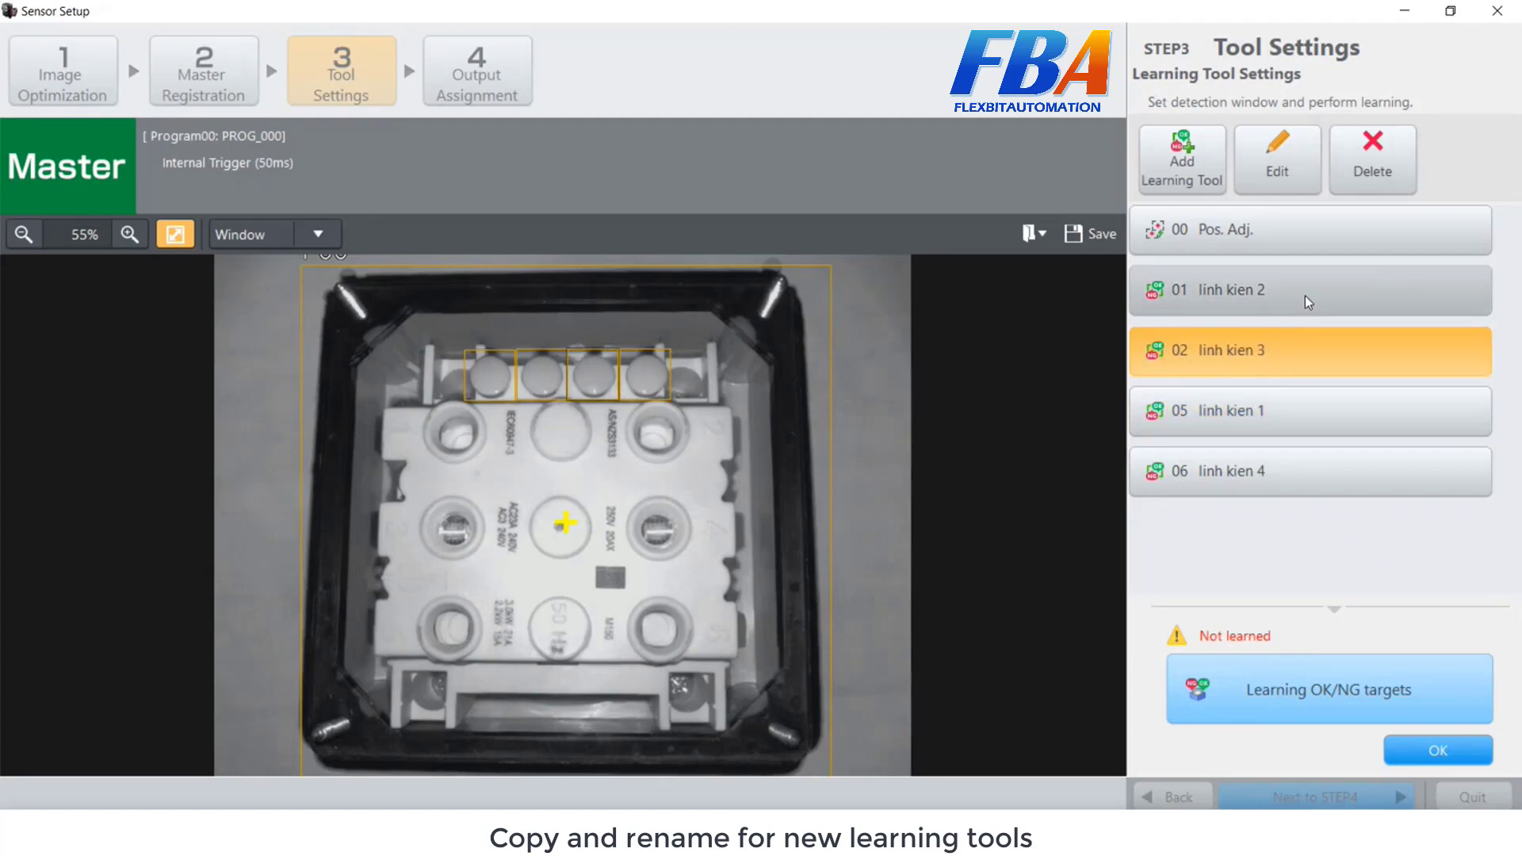
Try capturing OK images for linh kien 2, then cancel and discard the changes.
click(1305, 297)
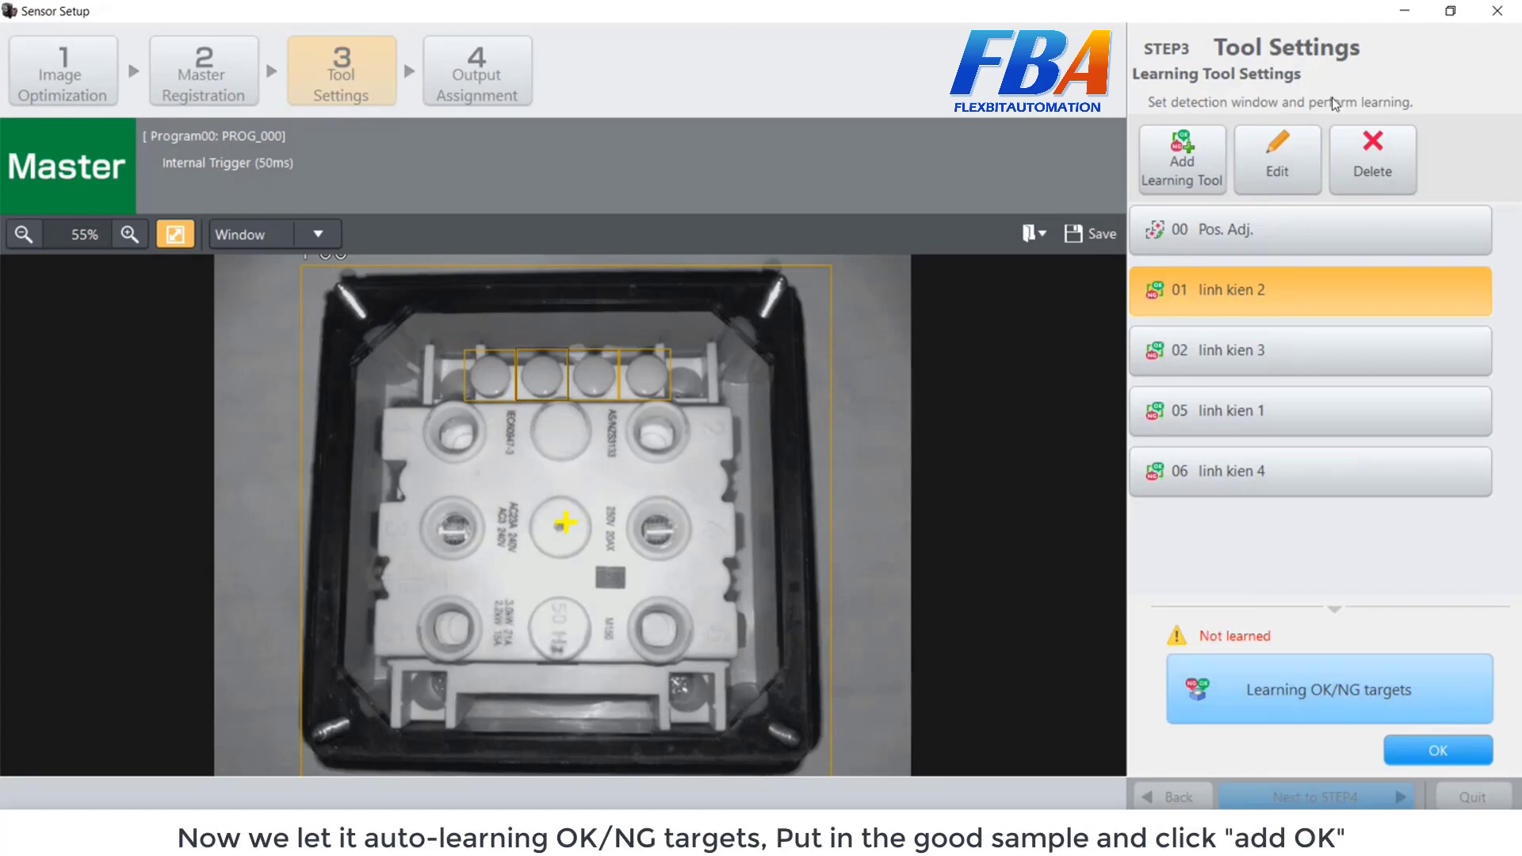
click(1349, 704)
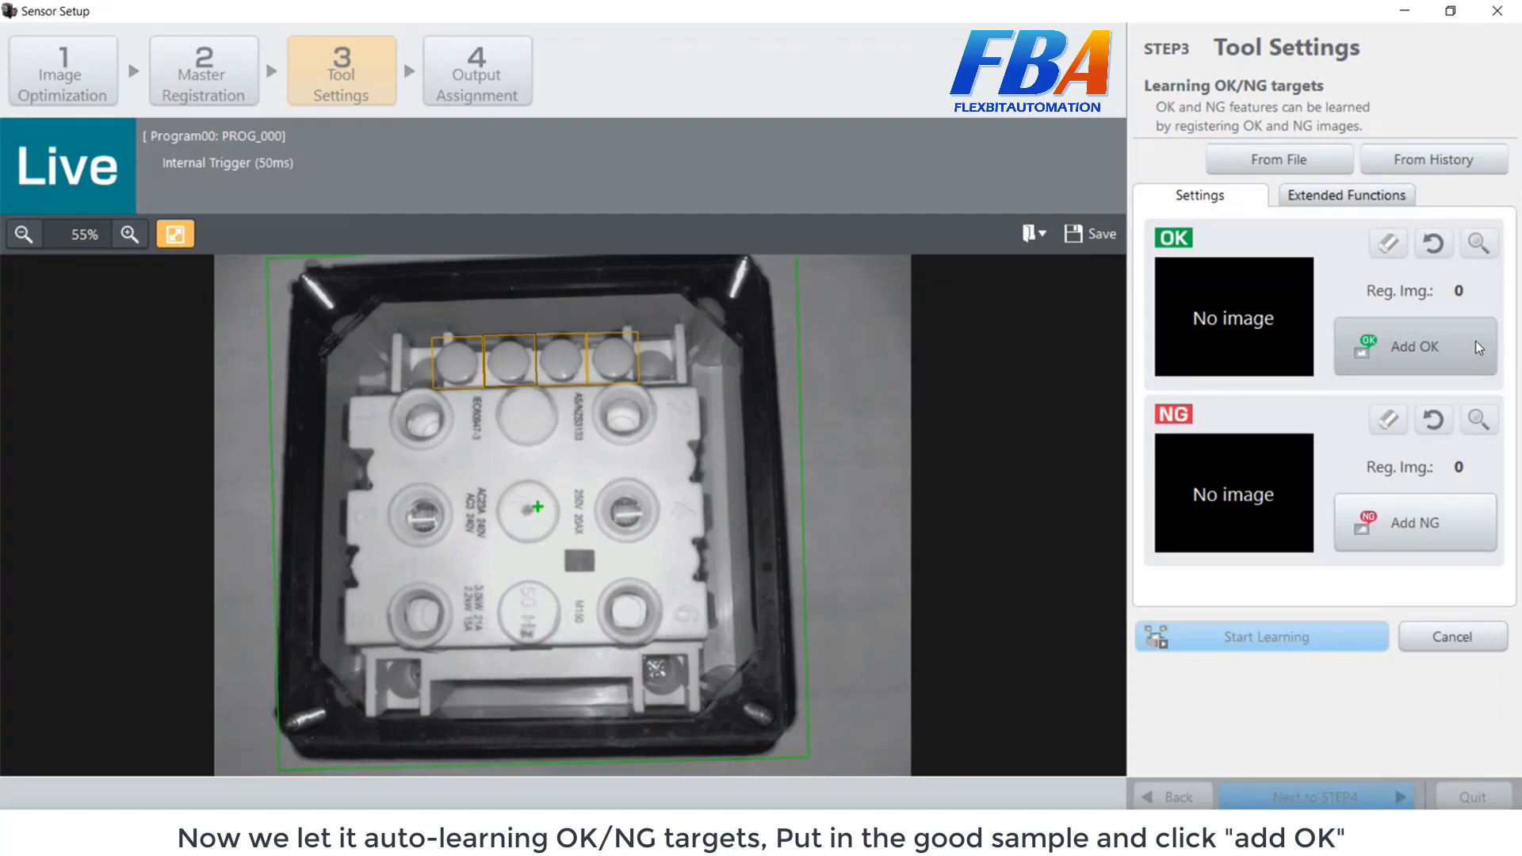
click(1476, 341)
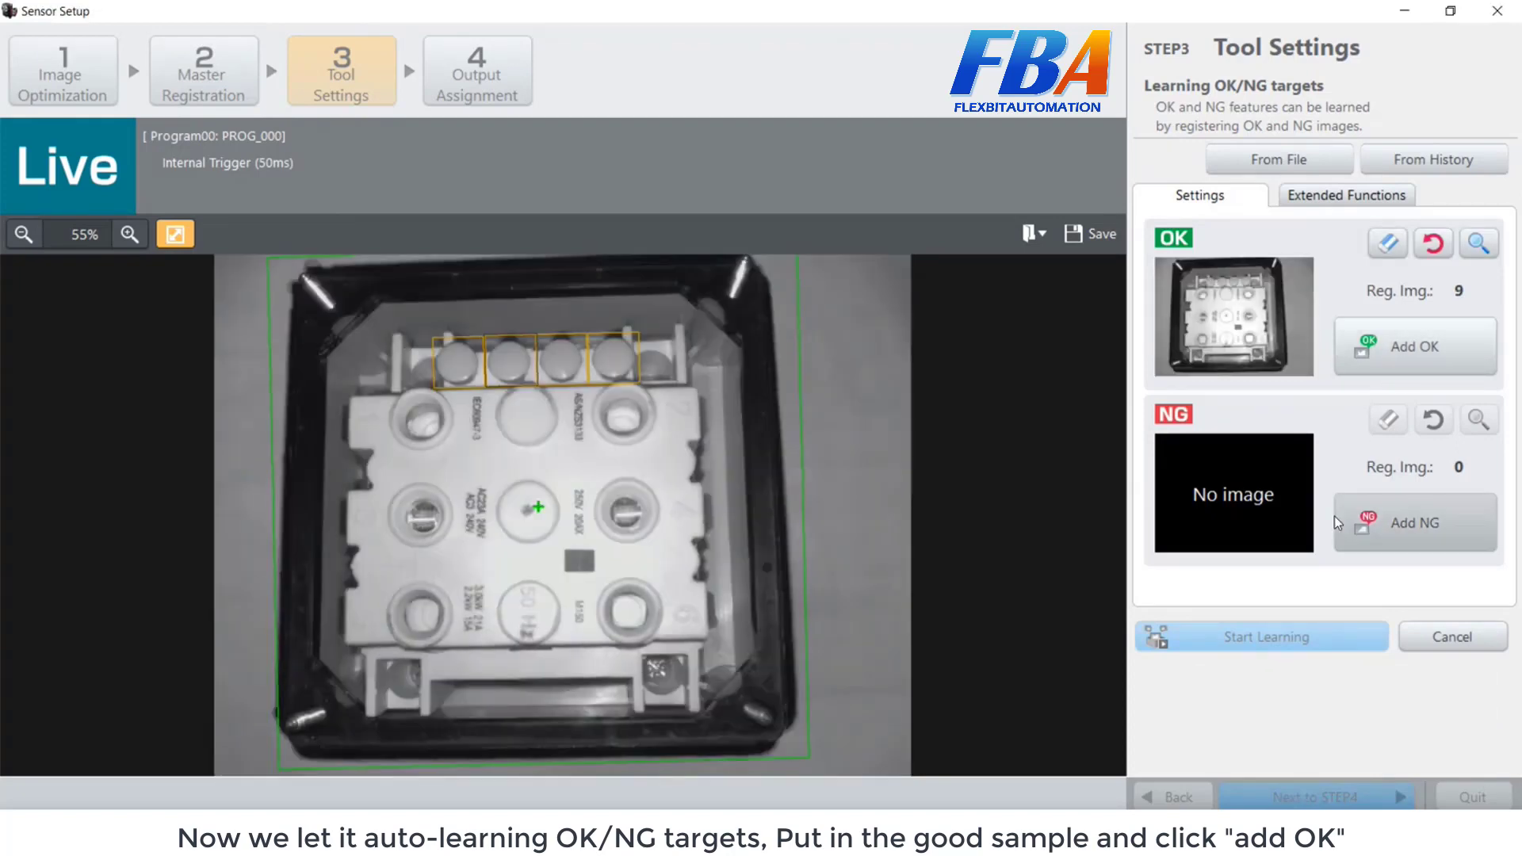
click(1463, 638)
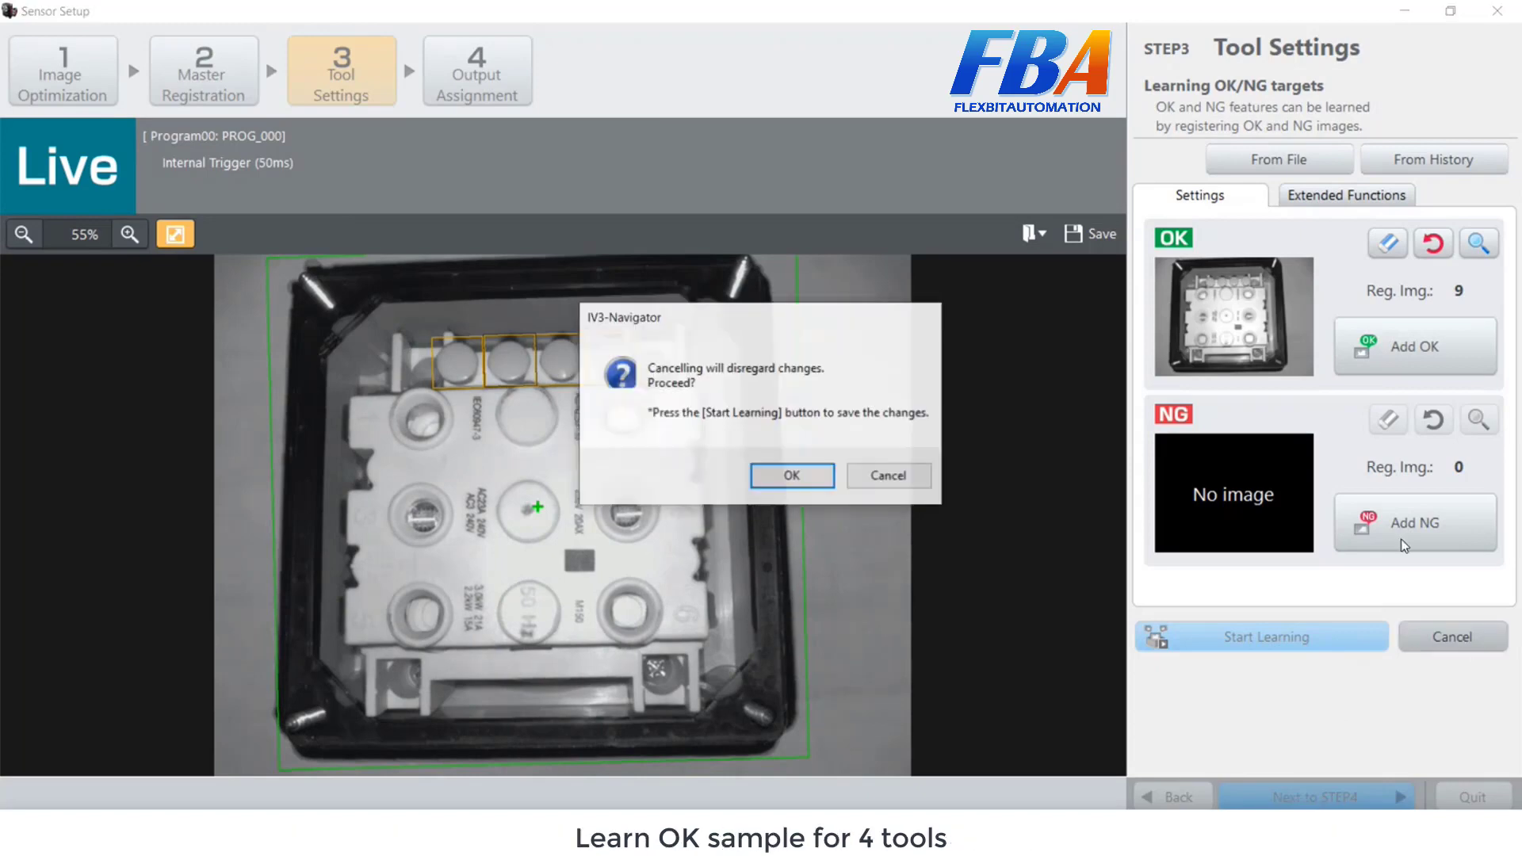
click(829, 485)
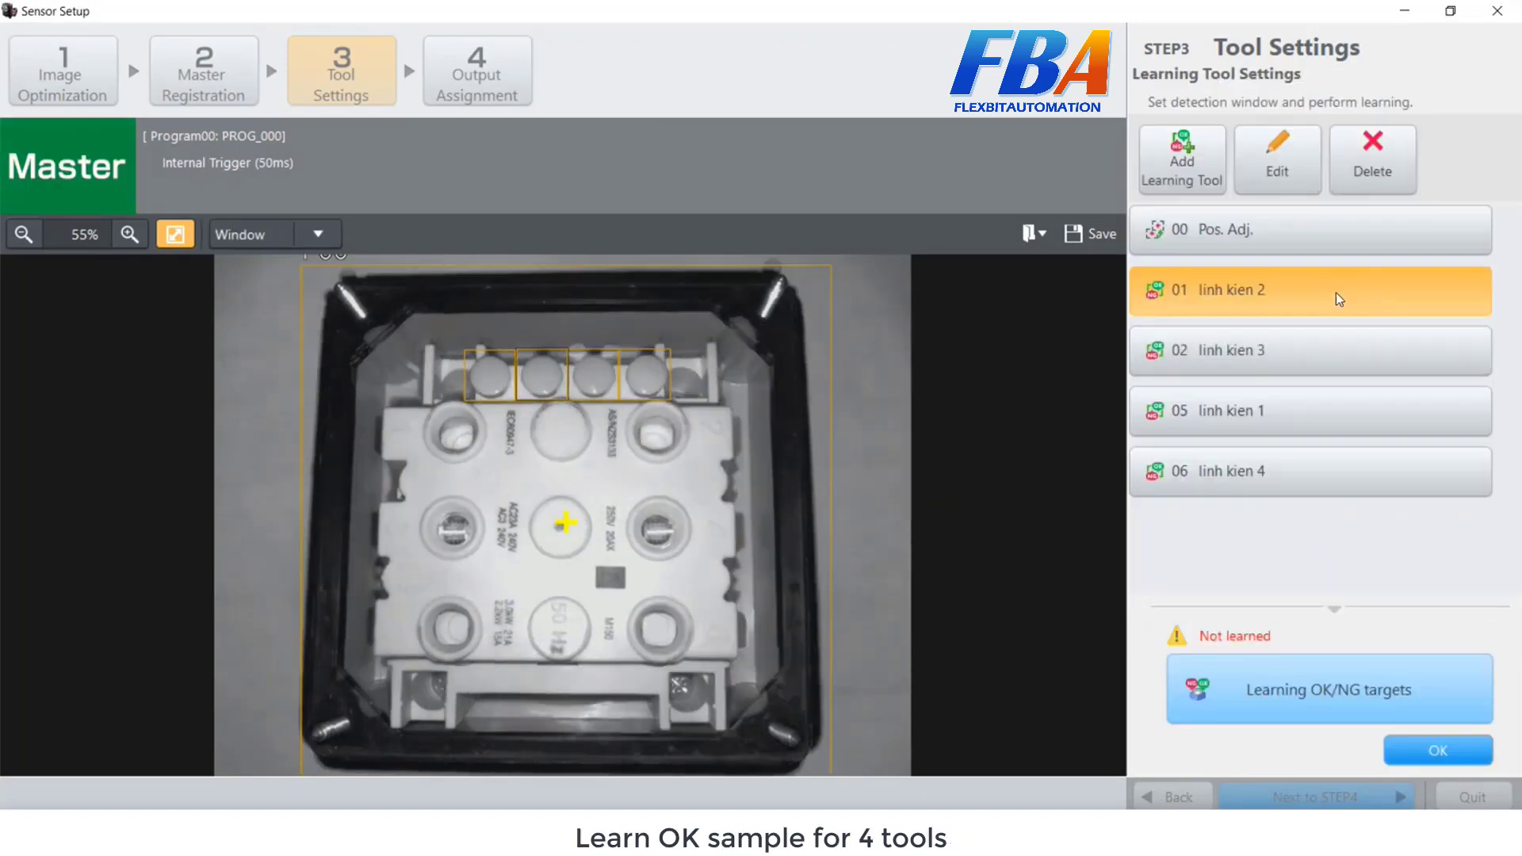
Register the fully capped part as OK images for linh kien 1, nine images captured.
click(1322, 351)
click(1325, 409)
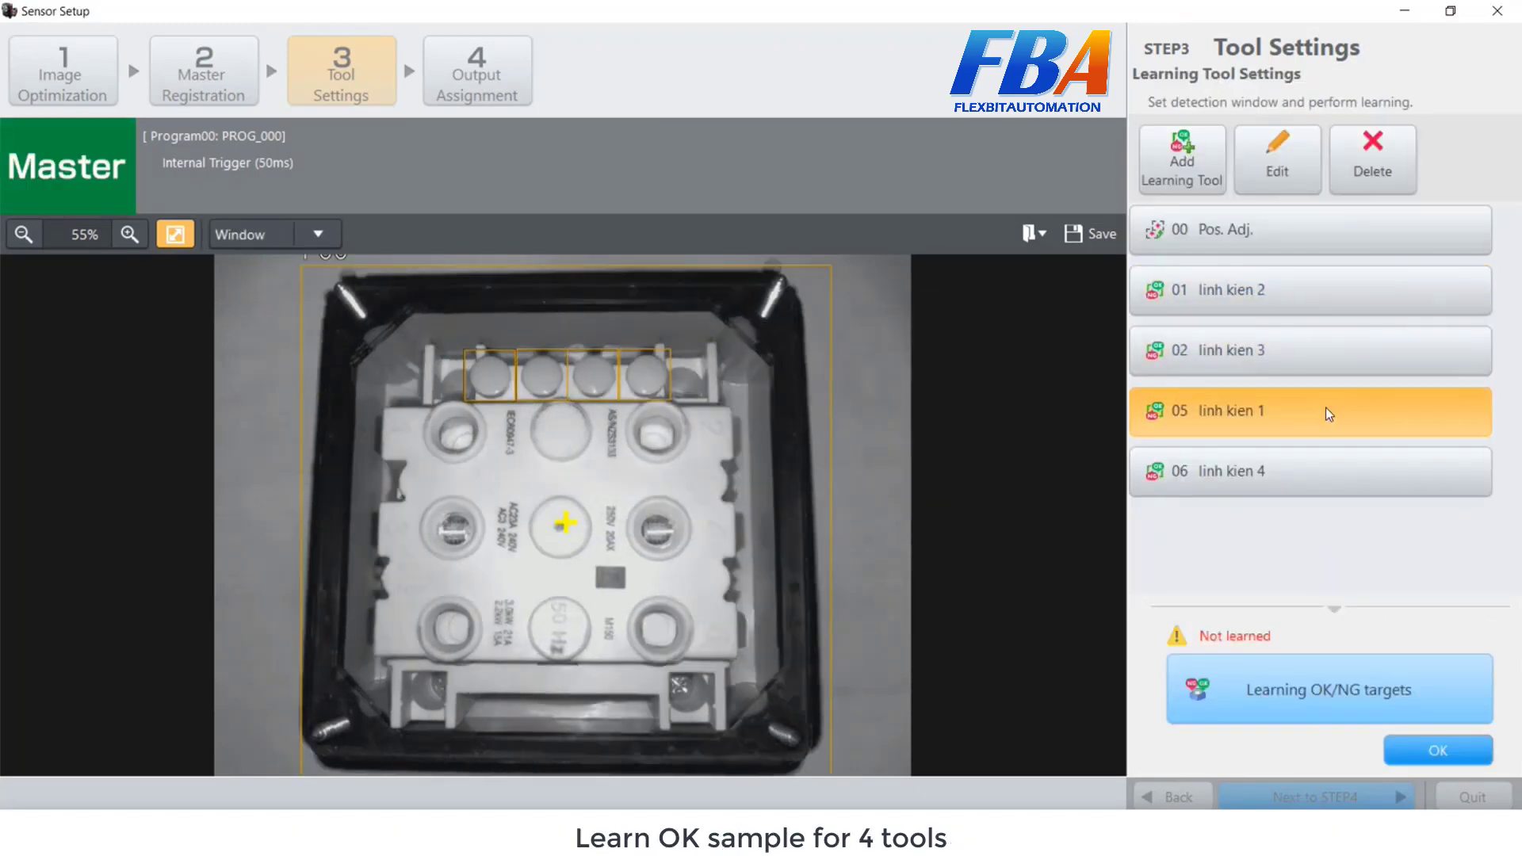
click(1320, 665)
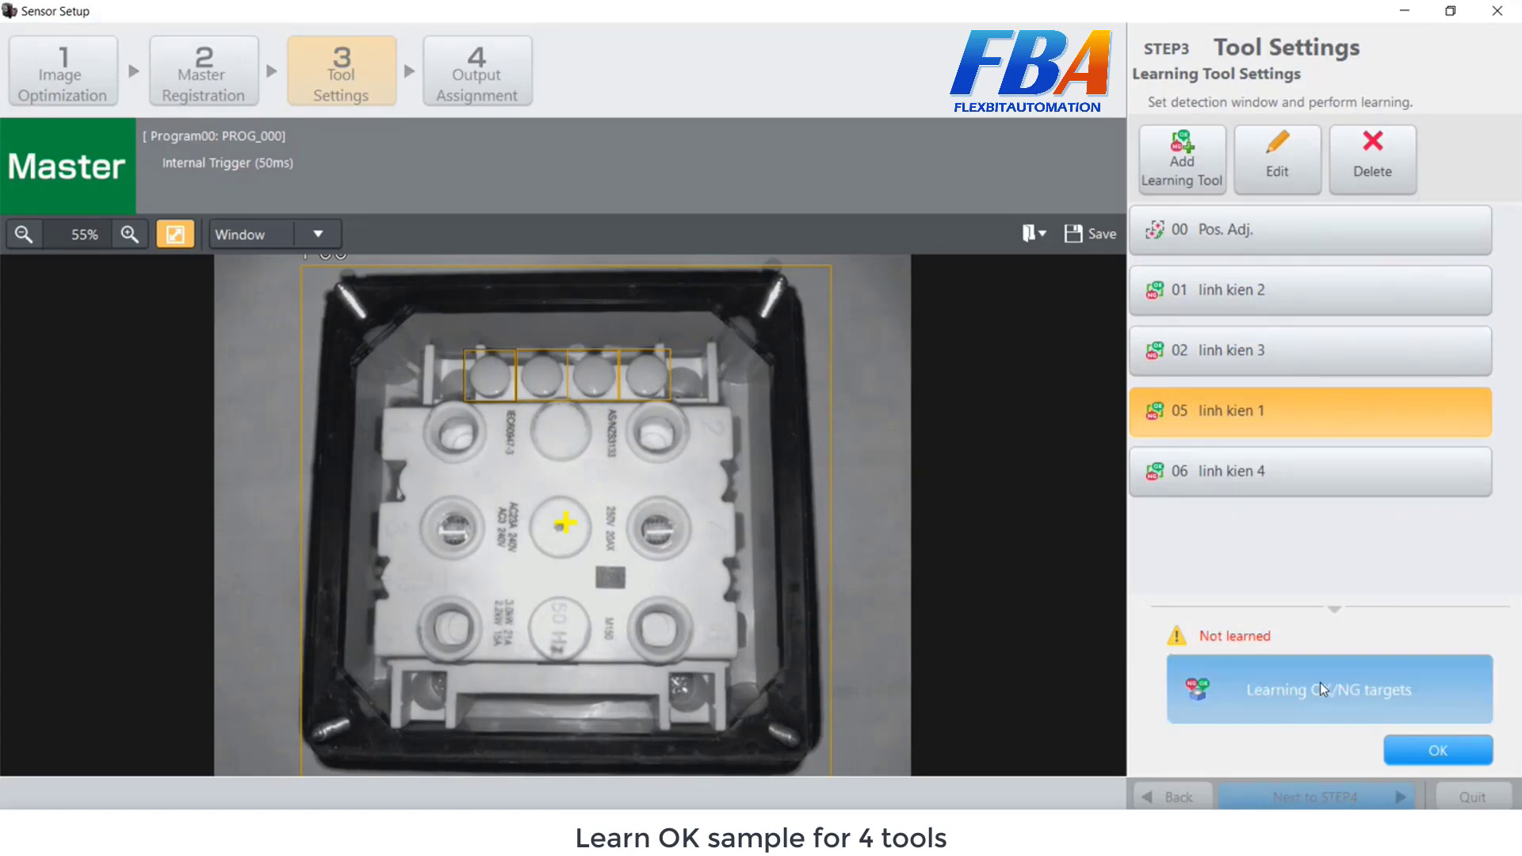
click(1394, 365)
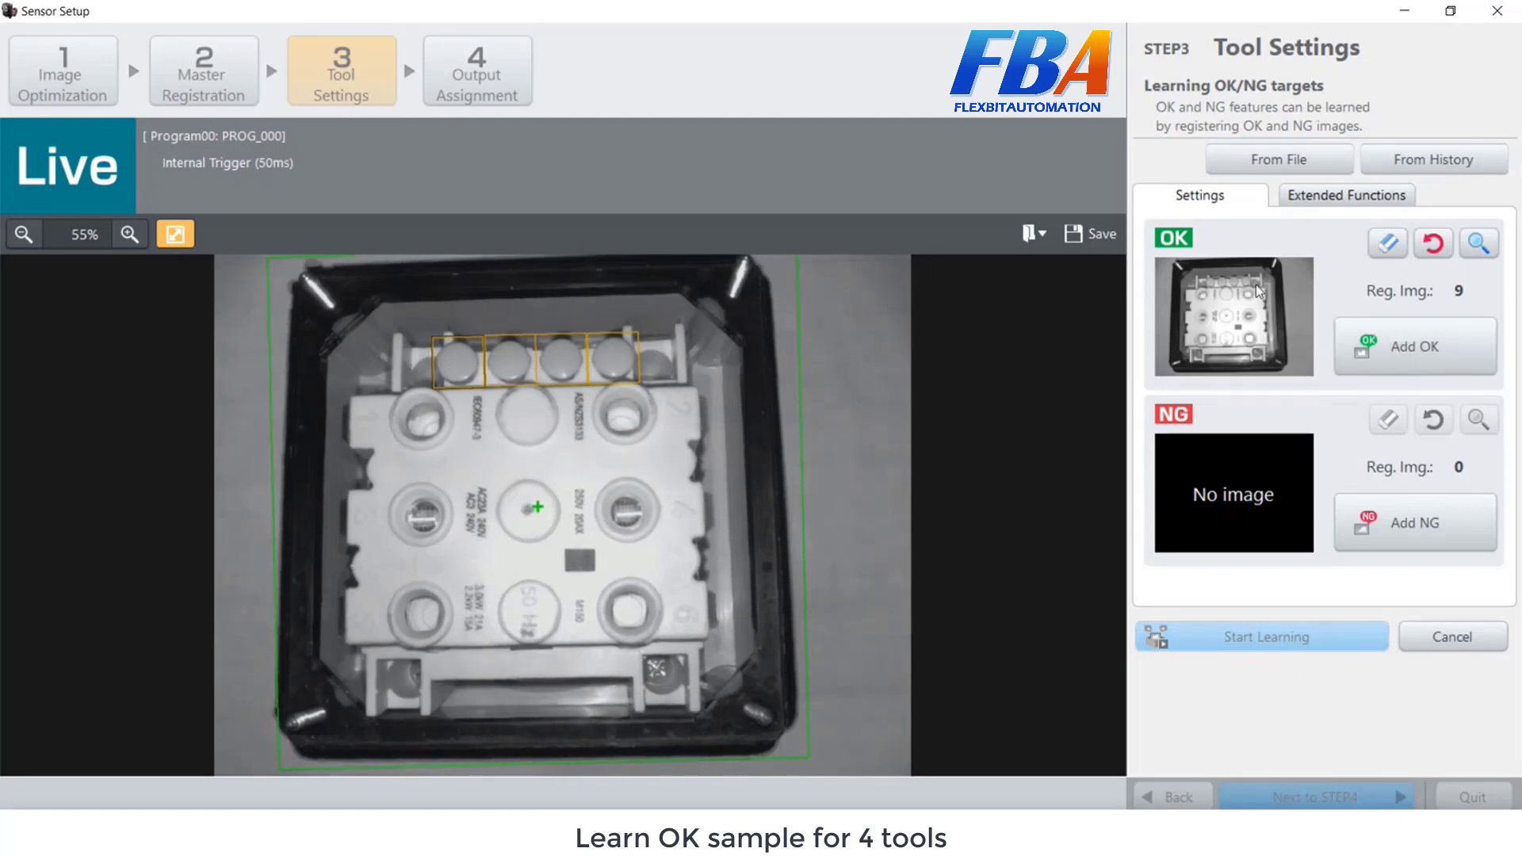
click(1360, 195)
Capture the capless part as an NG image and bring up NG Registration for it.
click(1214, 197)
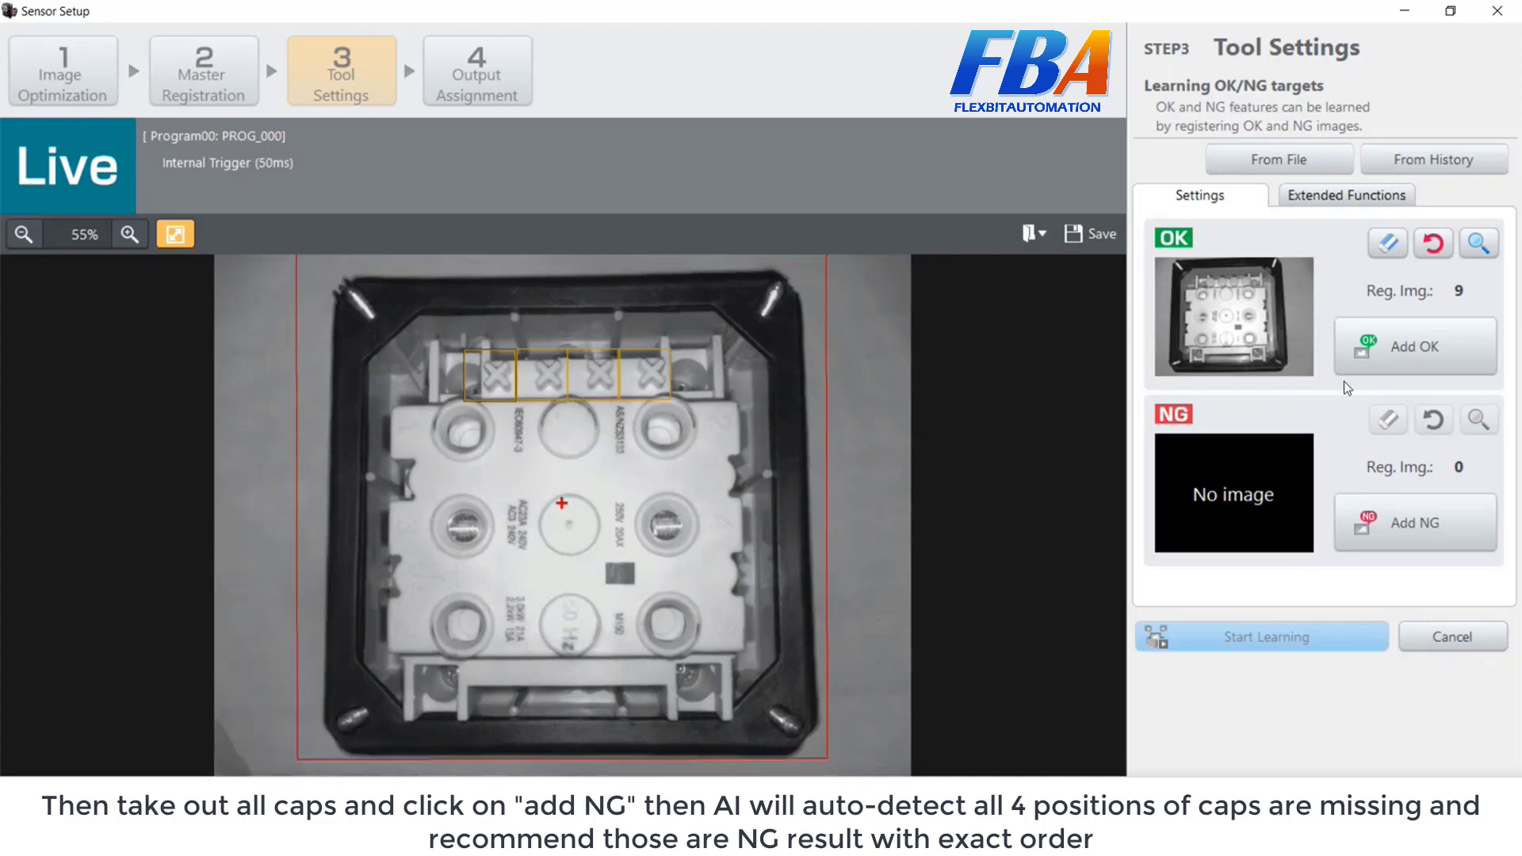
click(1411, 522)
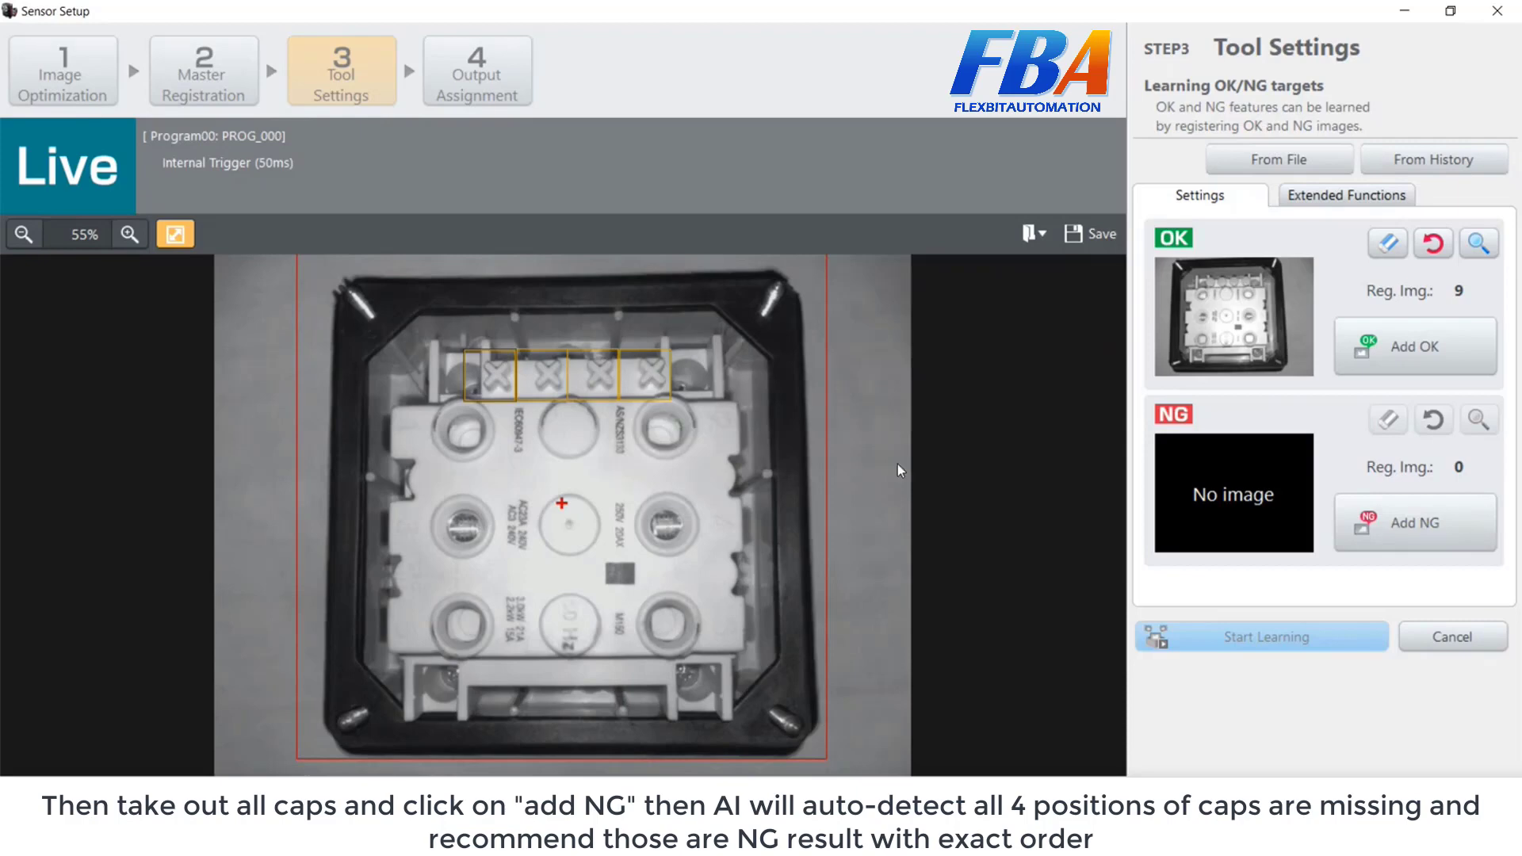
click(1460, 531)
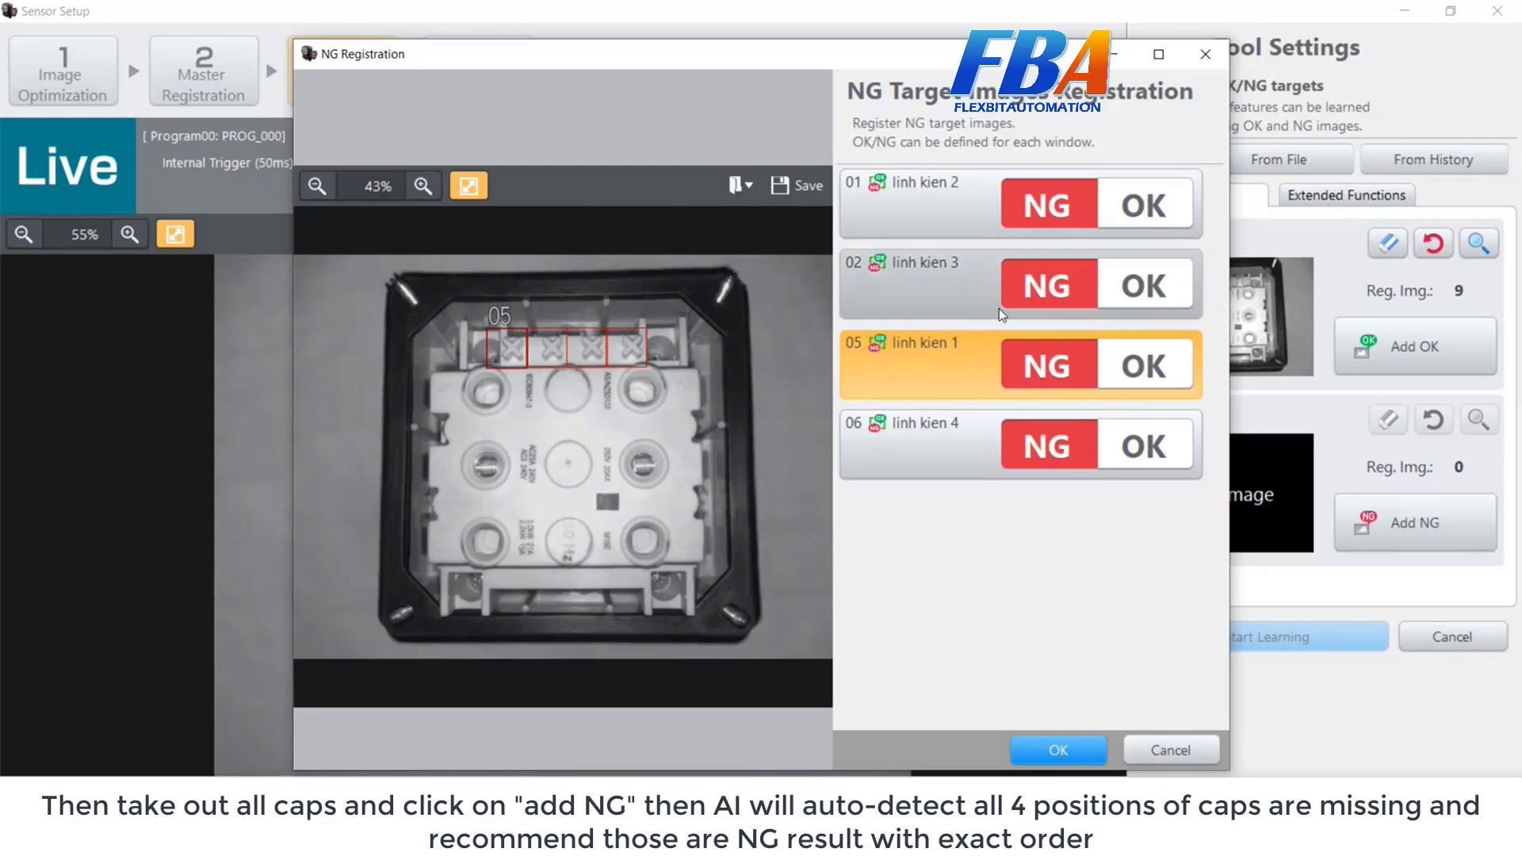
Toggle window 01's judgment back to NG and reposition the NG Registration dialog.
click(1087, 197)
click(1056, 209)
click(1119, 212)
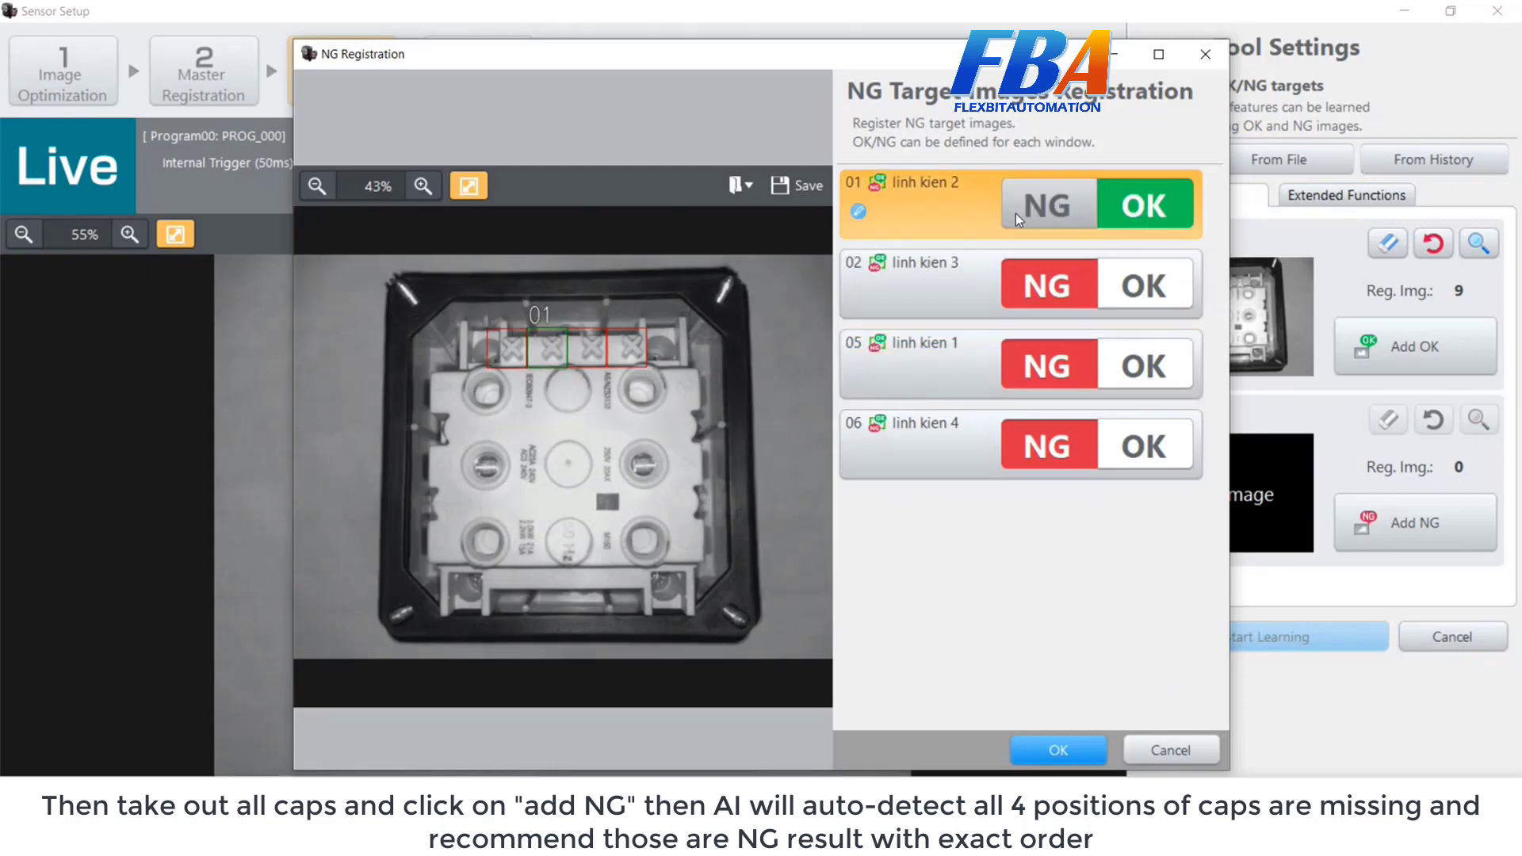
click(1049, 207)
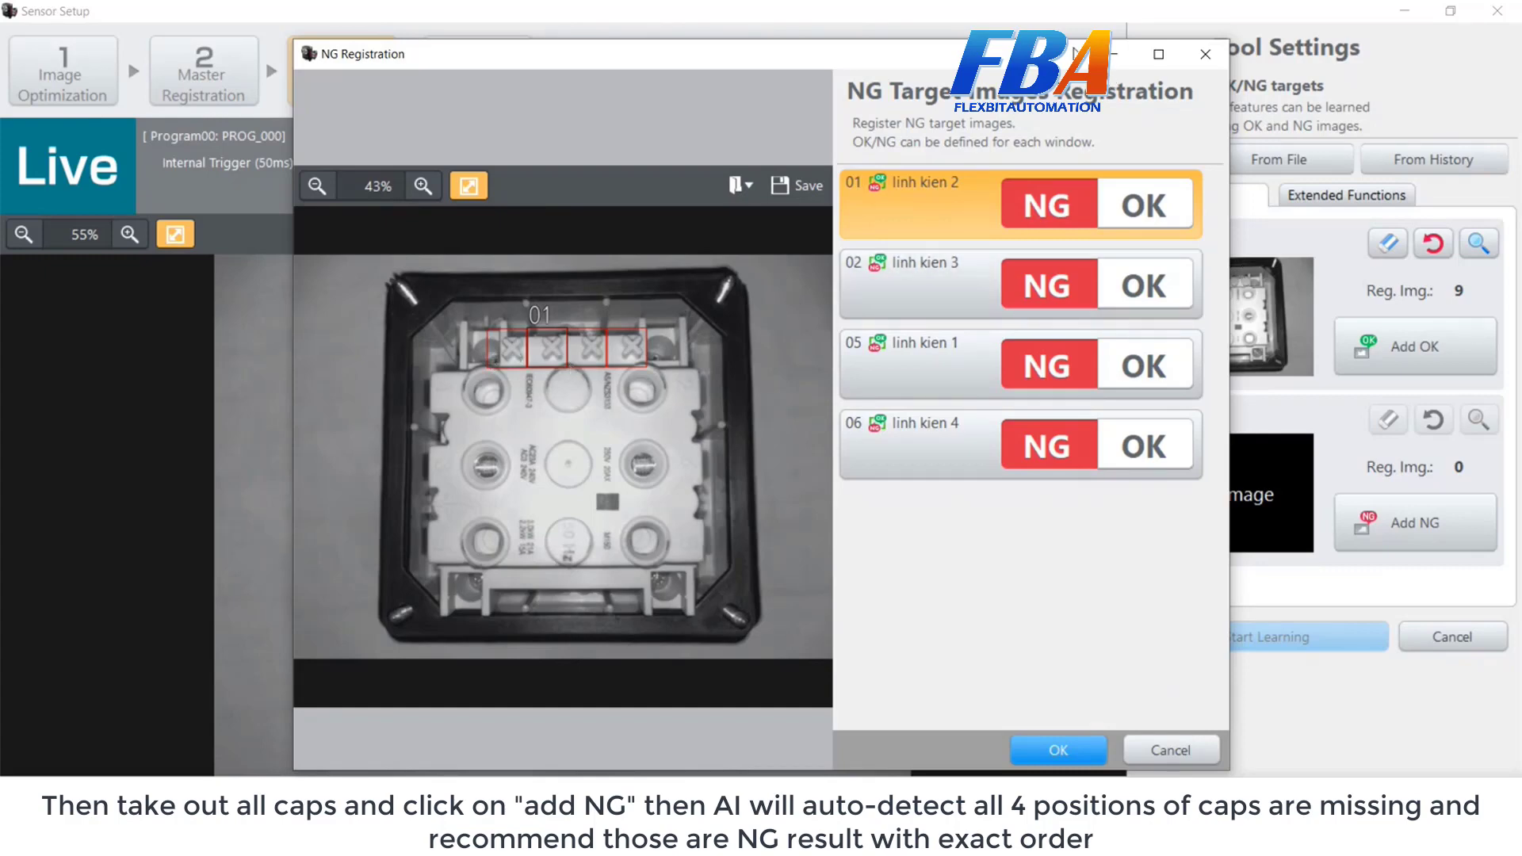
drag(1075, 53, 880, 55)
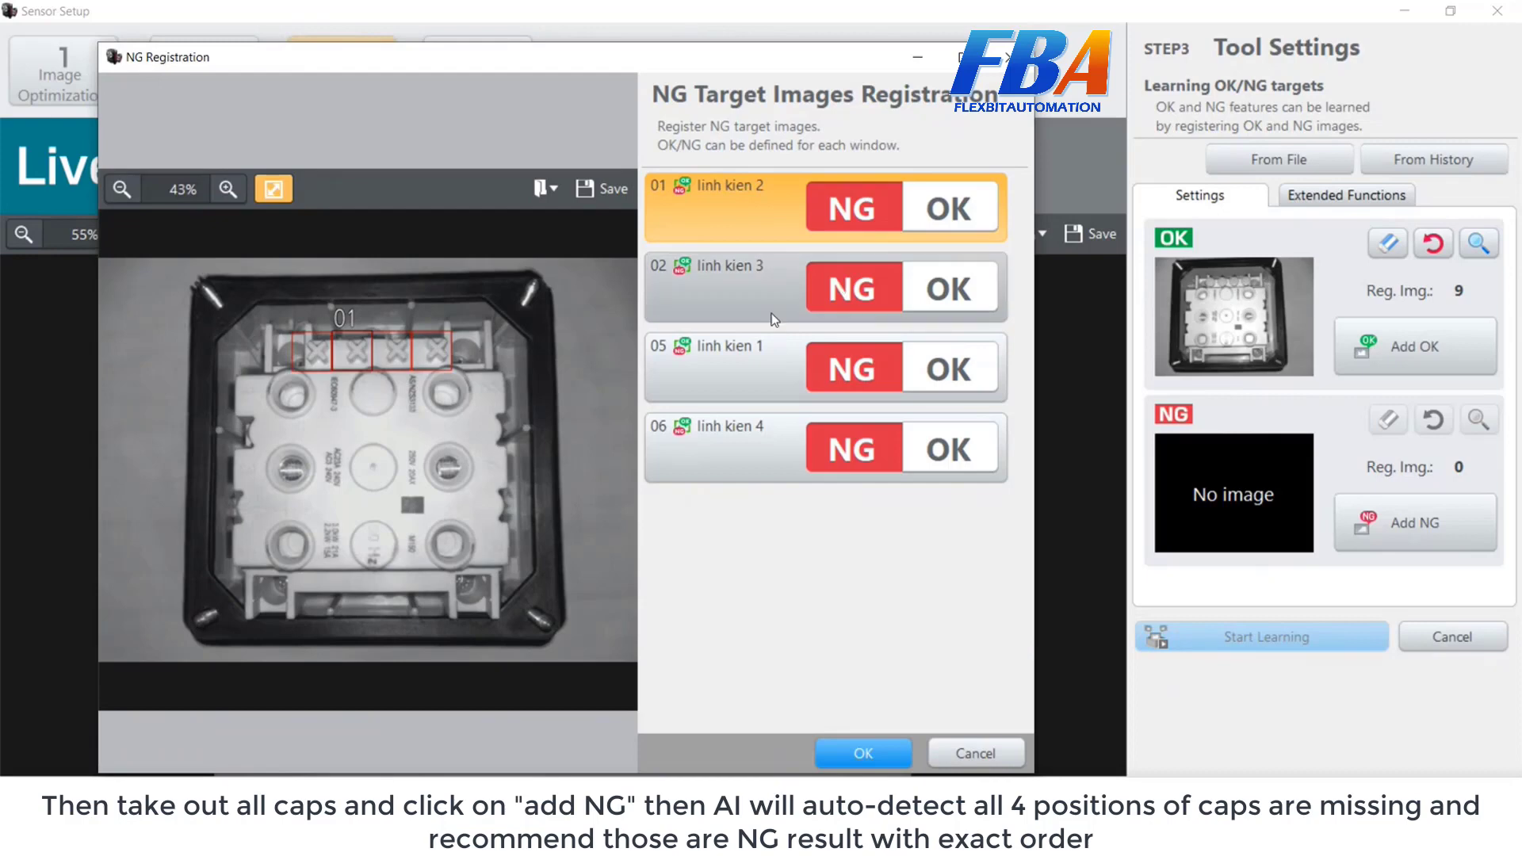
drag(691, 61, 794, 45)
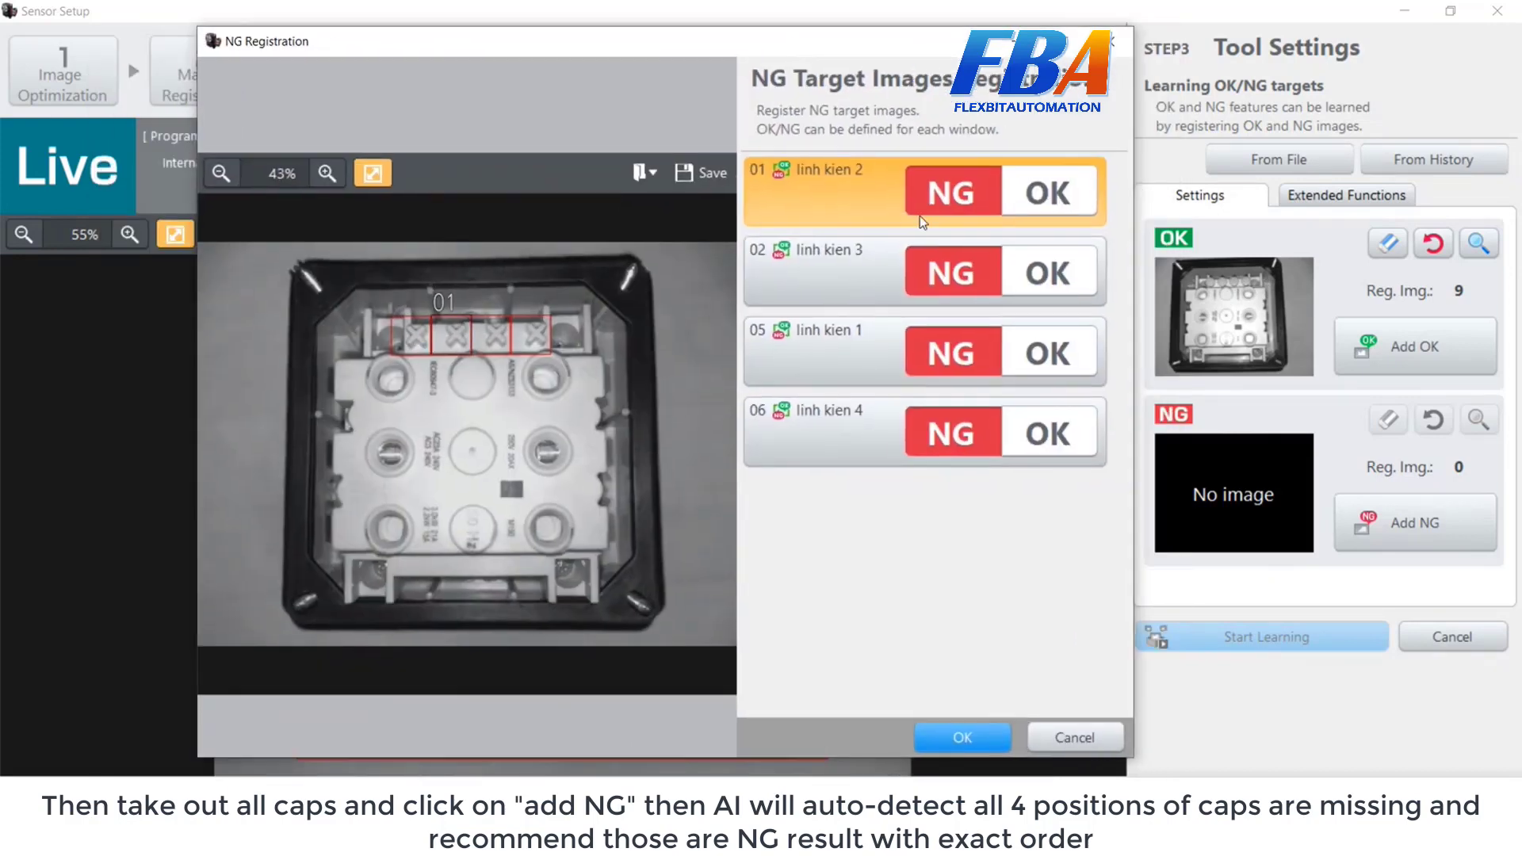
Try OK on positions 01, 02, 05 and 06, leaving all four set to NG.
click(1037, 208)
click(1034, 274)
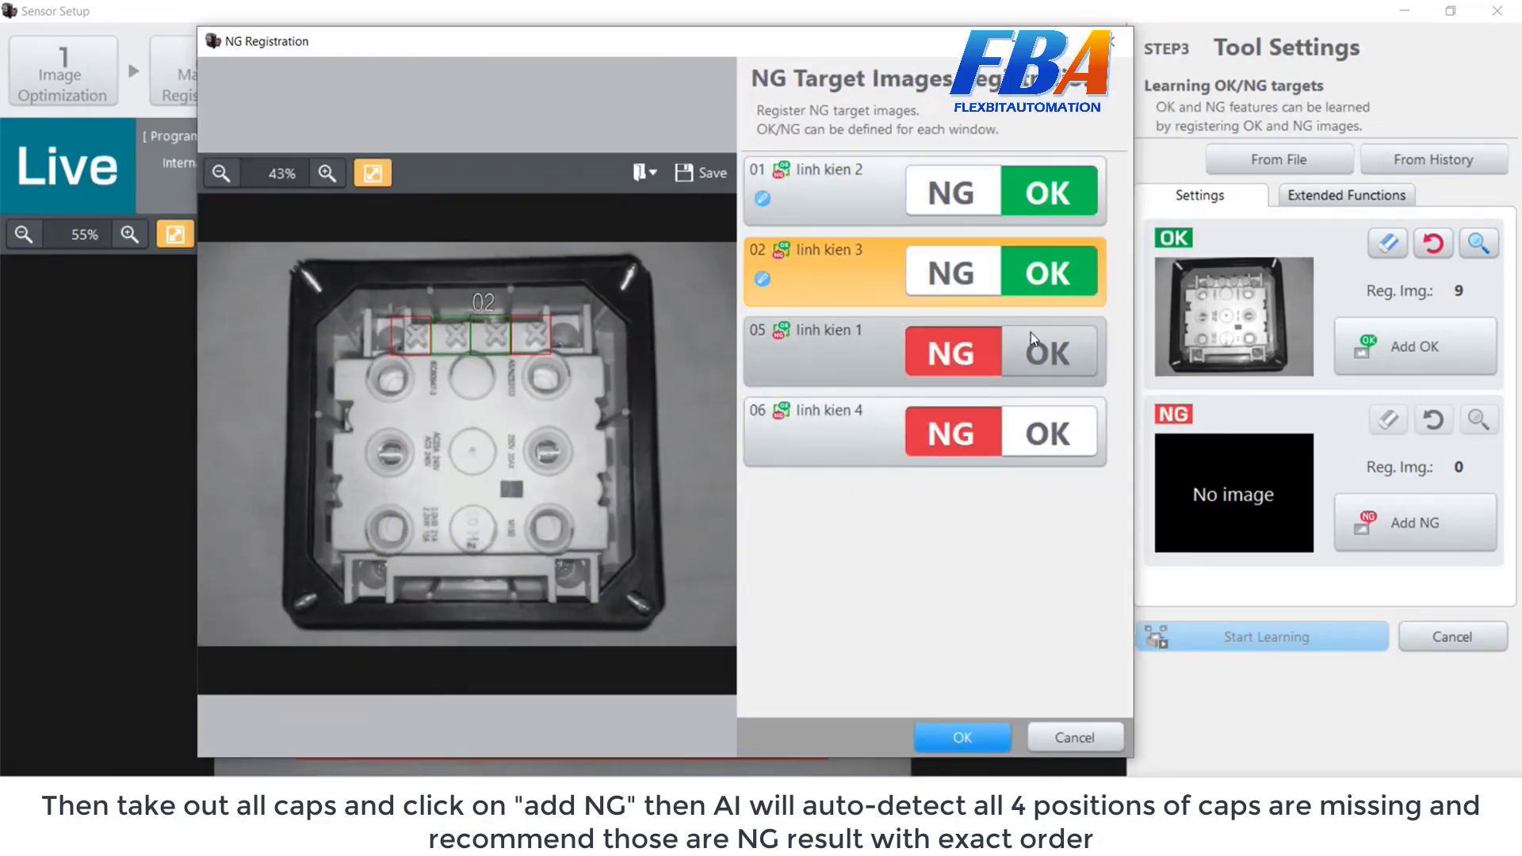
click(1034, 353)
click(1048, 444)
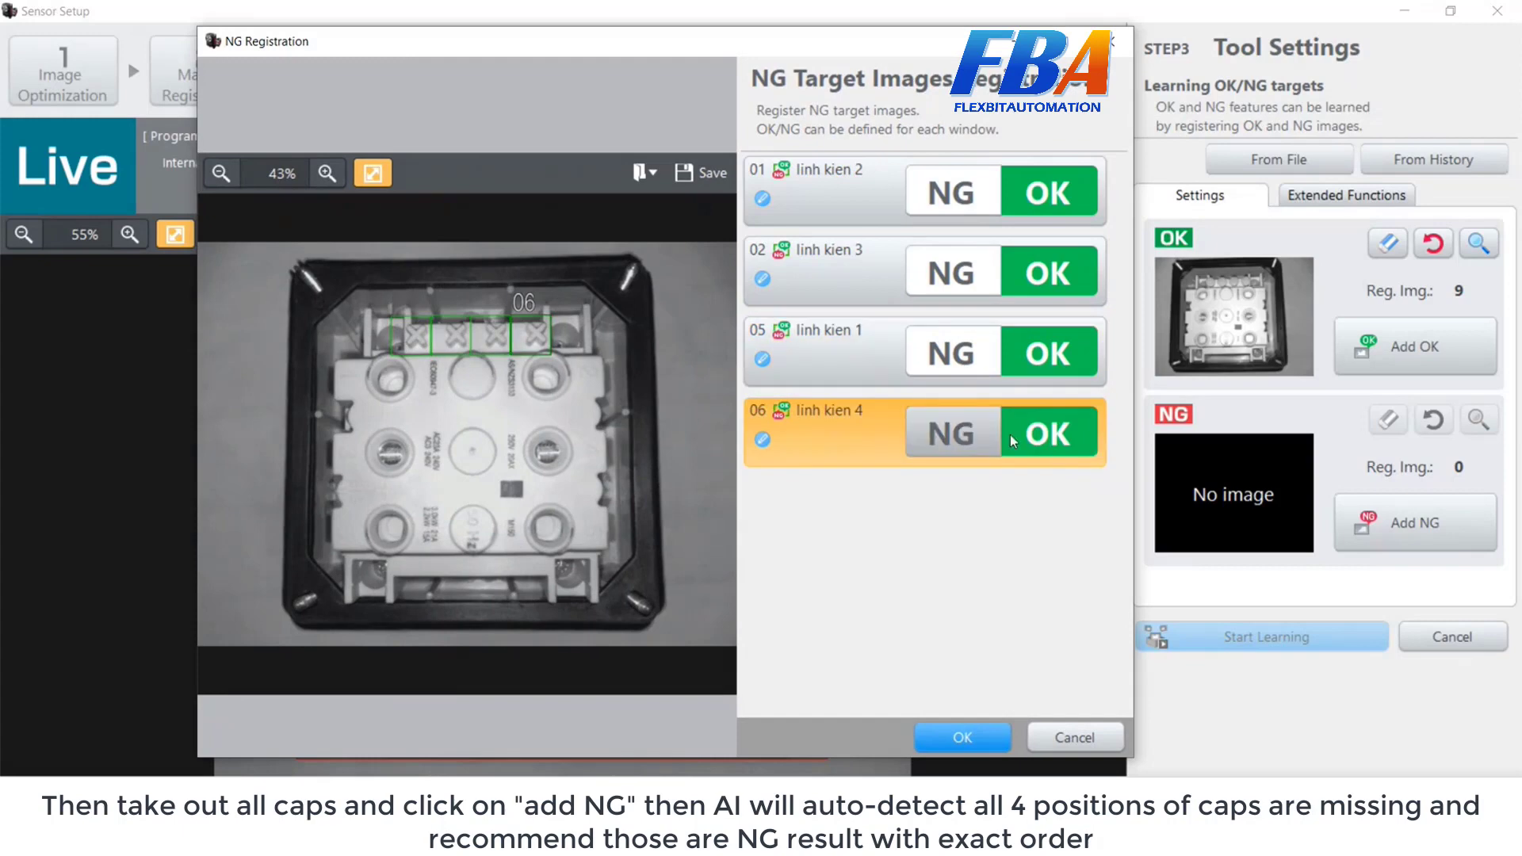
click(952, 441)
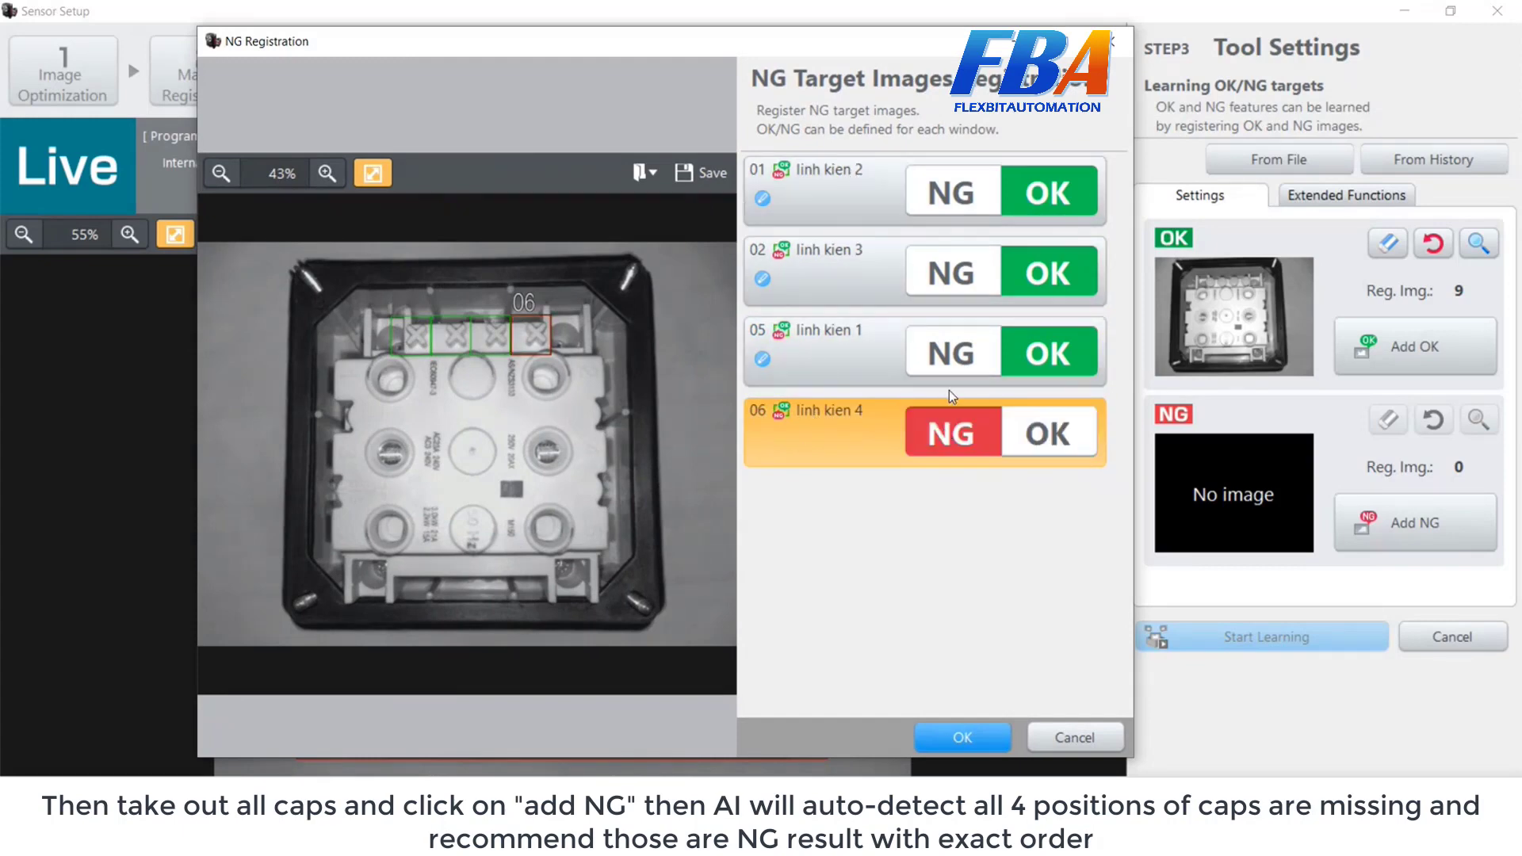
click(958, 353)
click(967, 274)
click(969, 194)
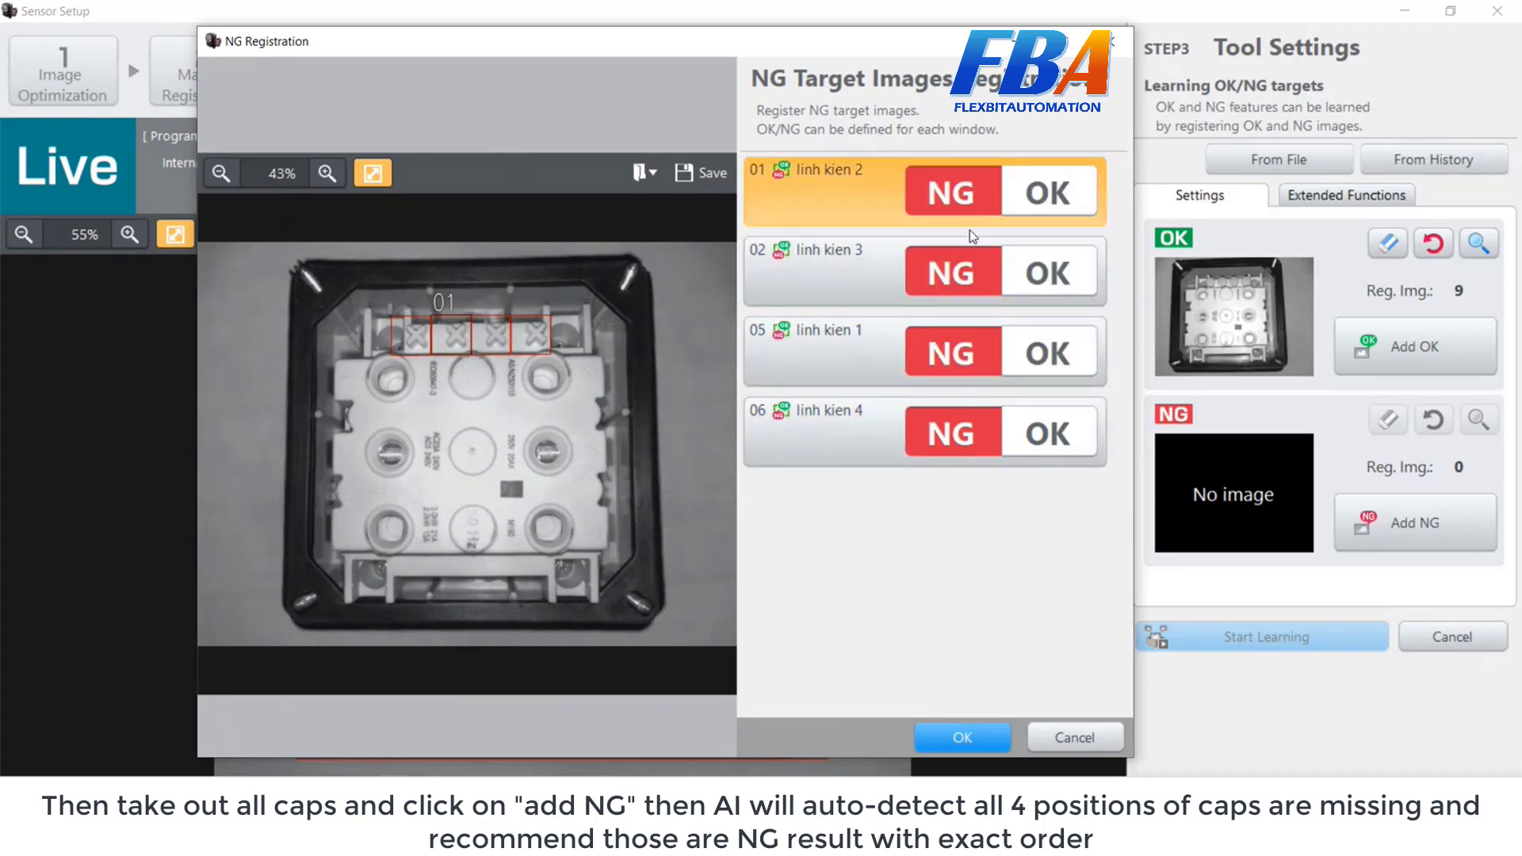
click(1041, 214)
click(1050, 271)
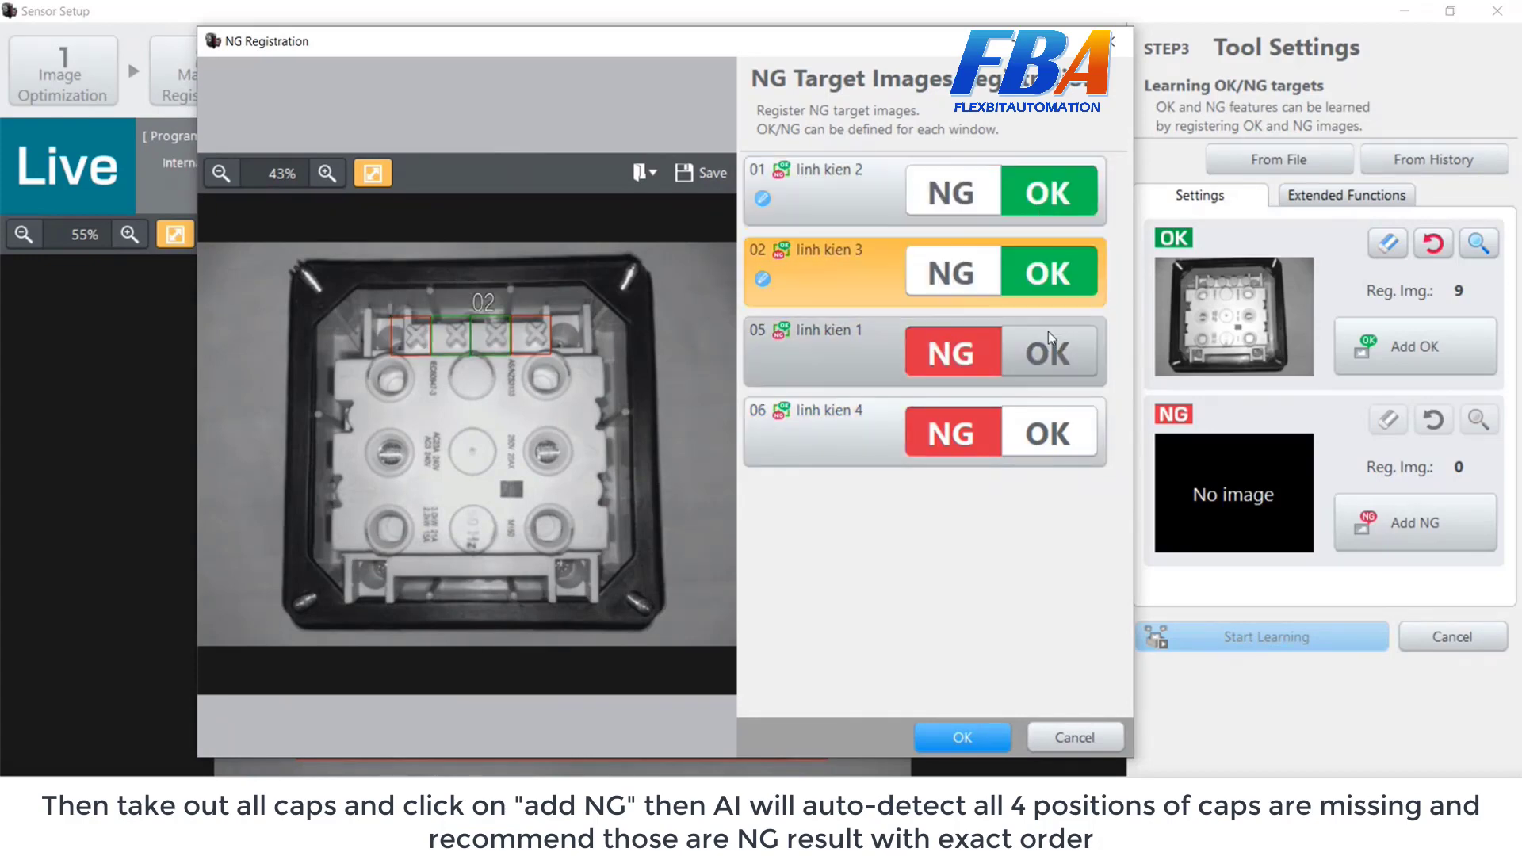
click(1034, 352)
click(951, 353)
click(955, 274)
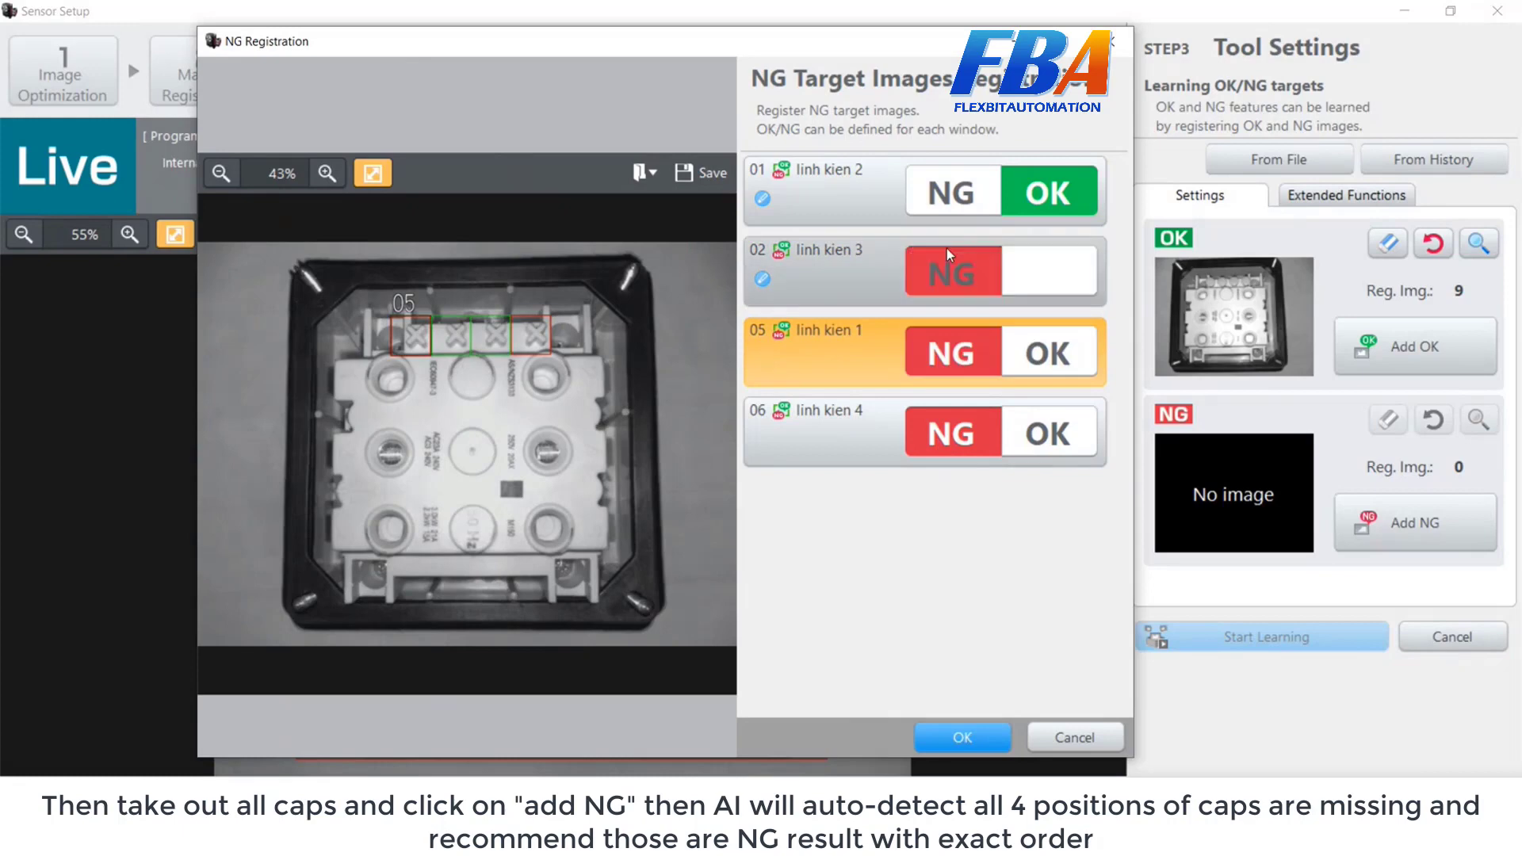
click(959, 194)
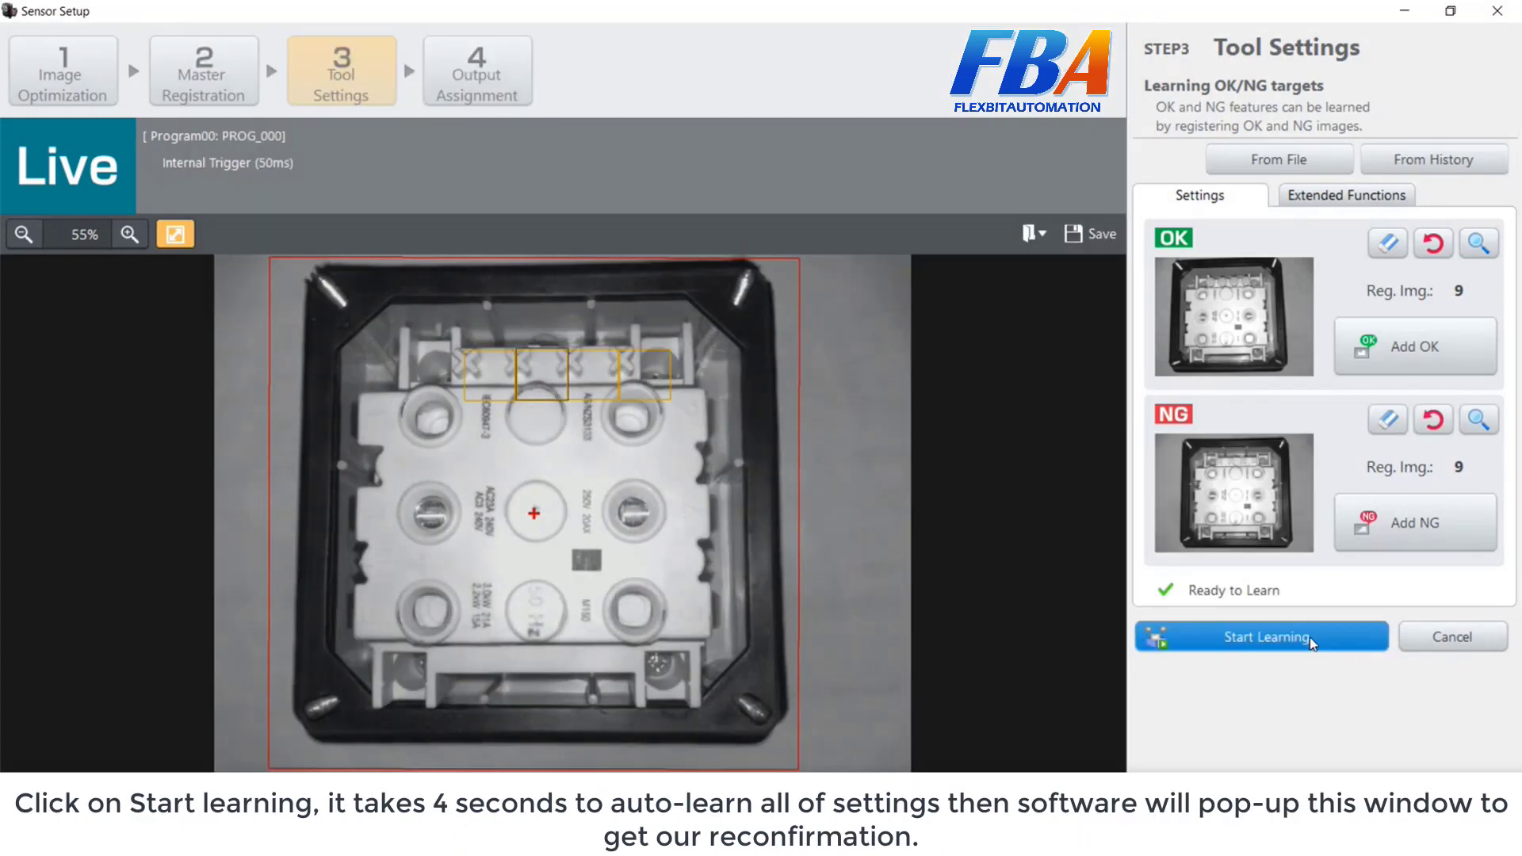
Learn from the OK and NG samples and accept the learning results.
click(1266, 637)
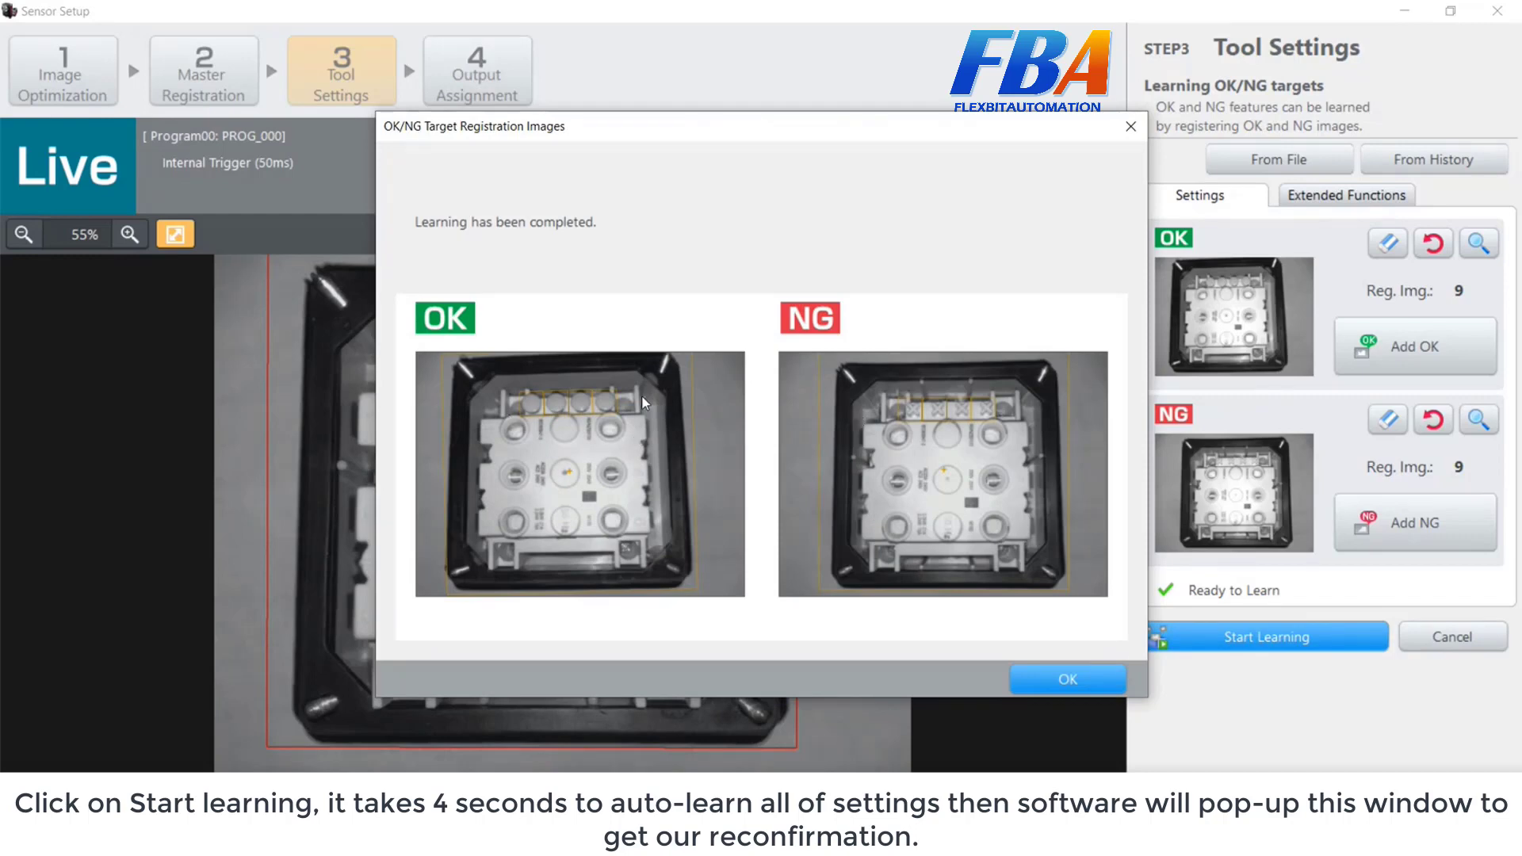
click(1064, 682)
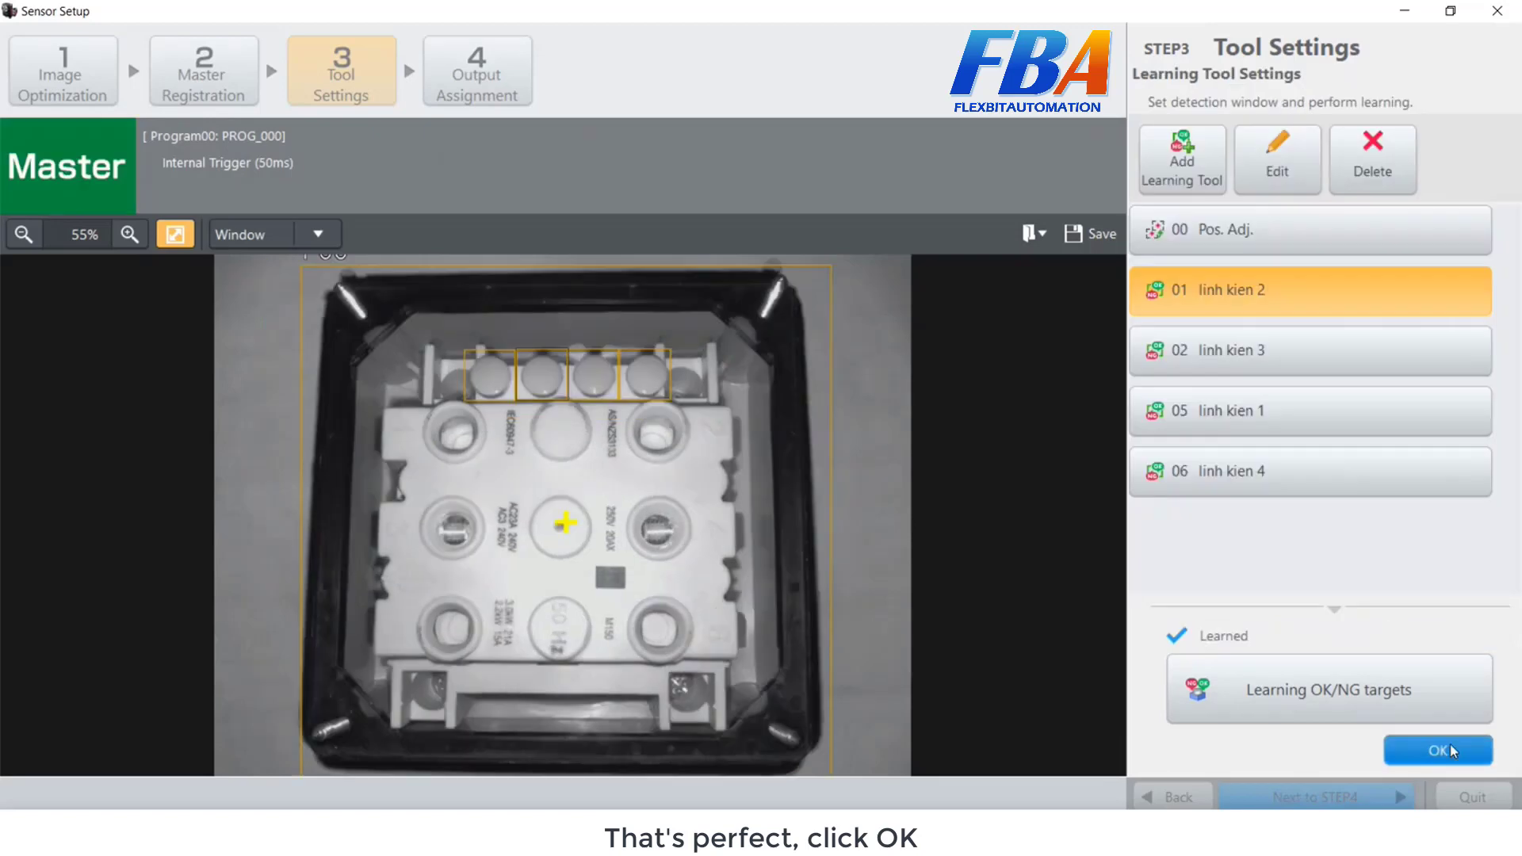
click(1438, 744)
Advance to Step 4 output assignment, complete the wizard and save the program.
click(1403, 799)
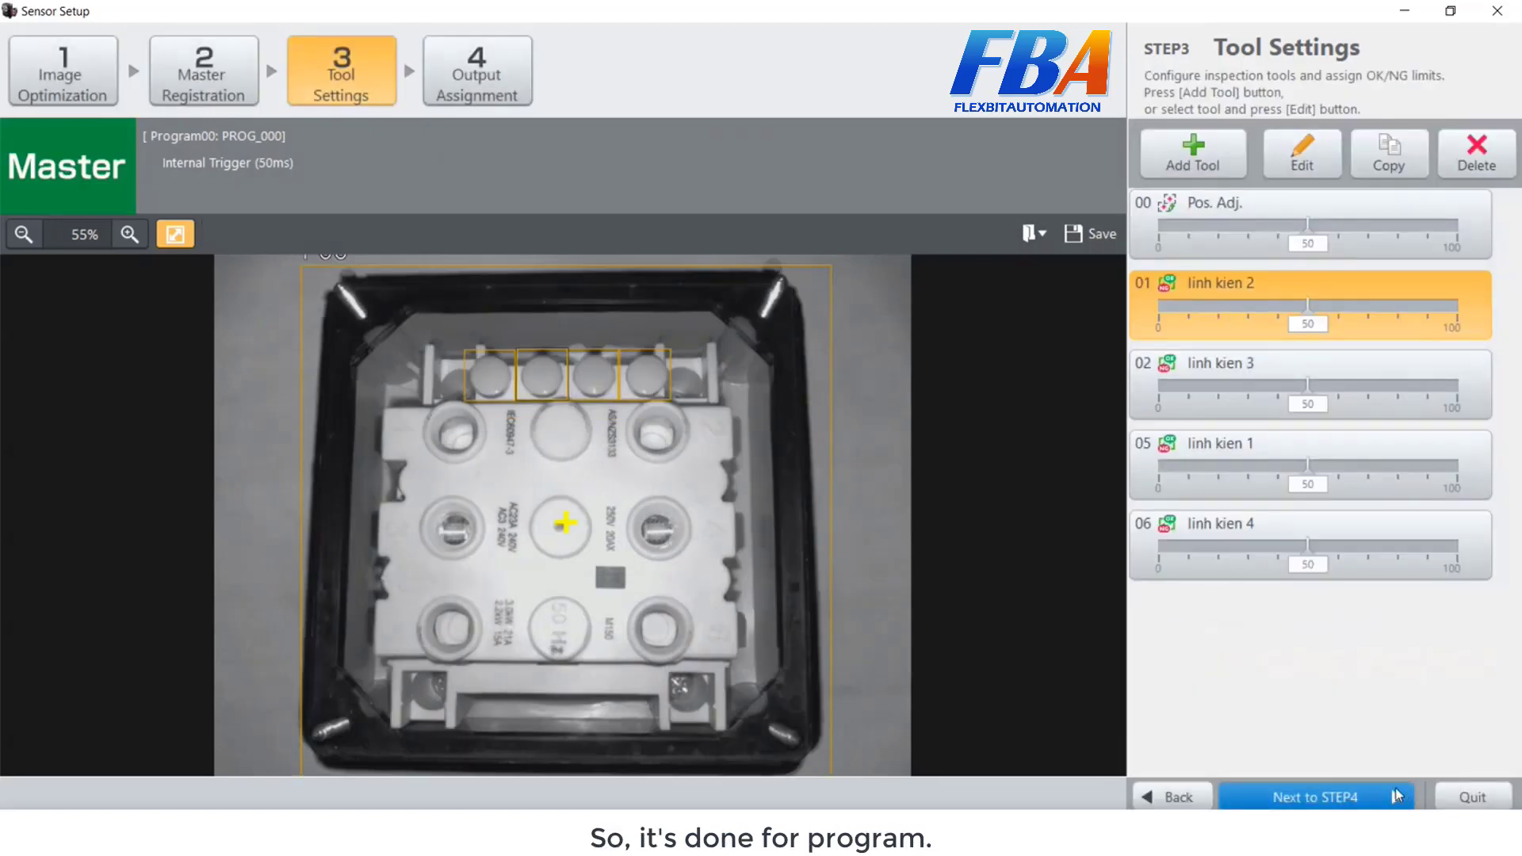
click(1384, 799)
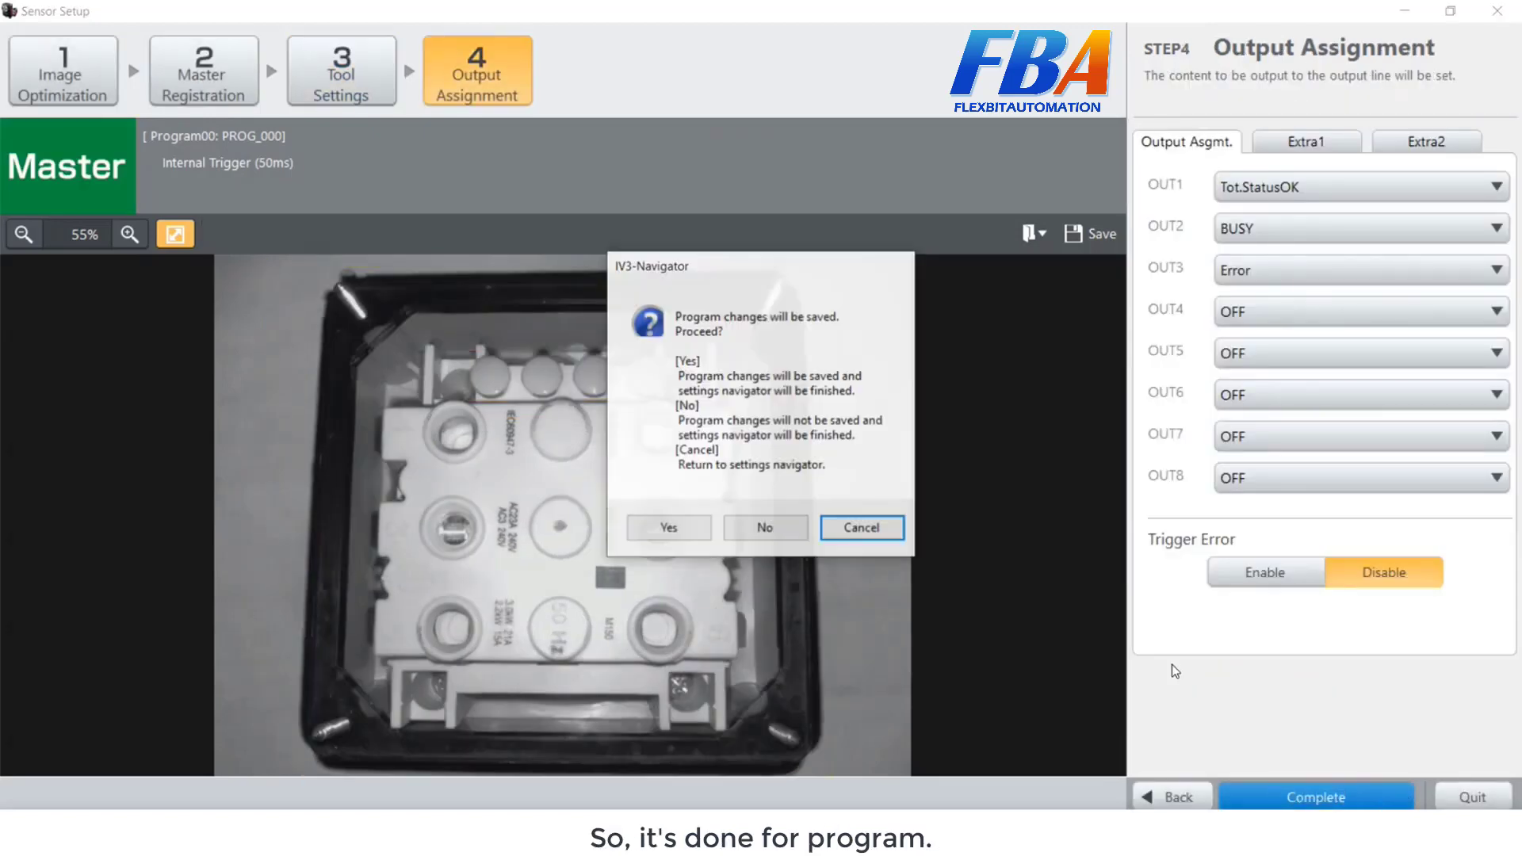
click(669, 527)
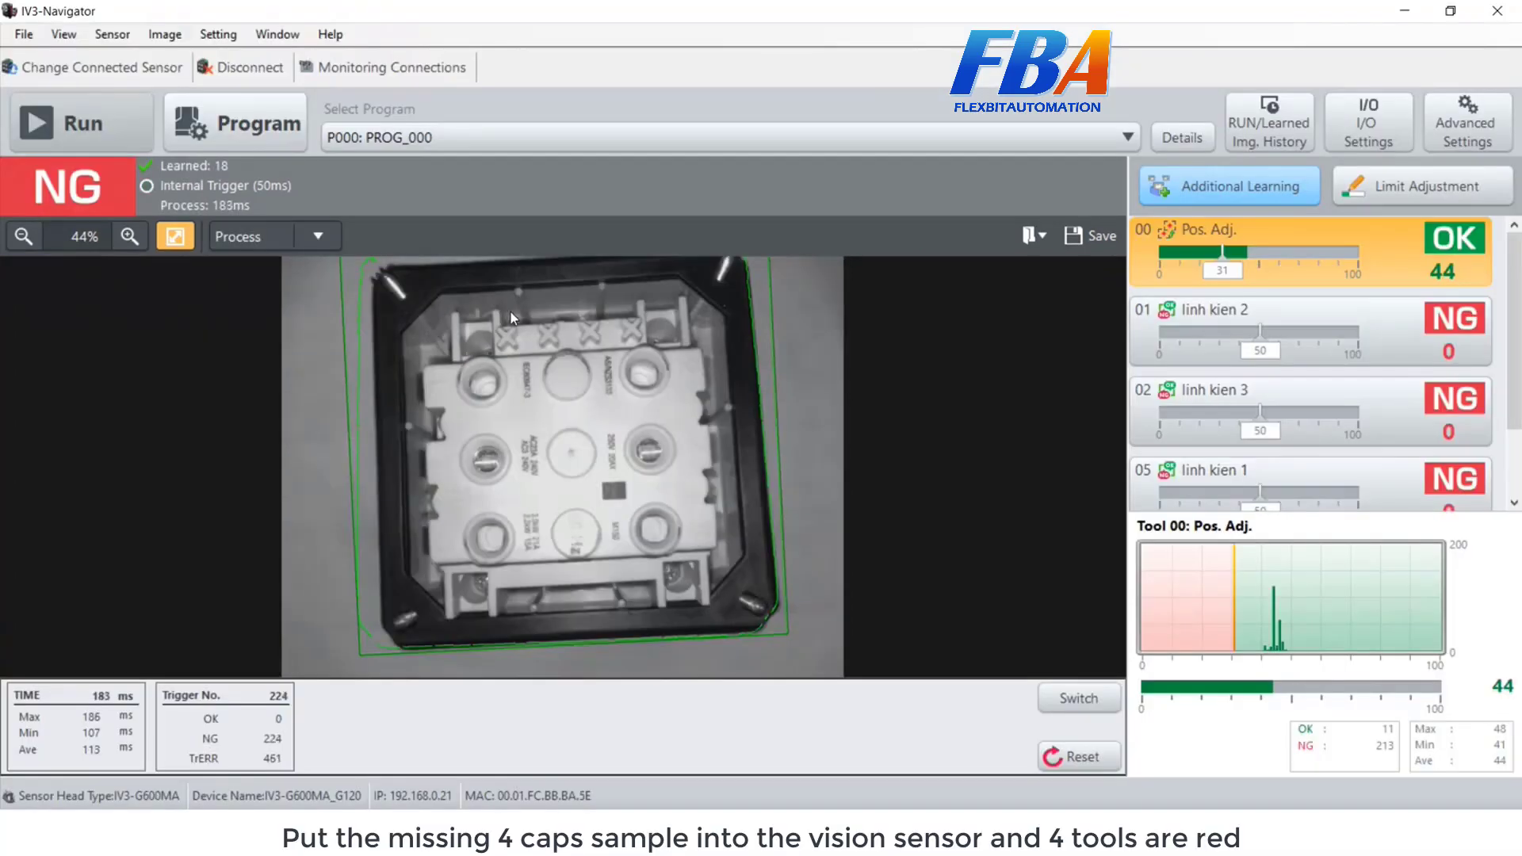
Scroll the run-mode tool list to check results: linh kien 2 and 3 NG, 1 and 4 OK.
scroll(1300, 325, down, 2)
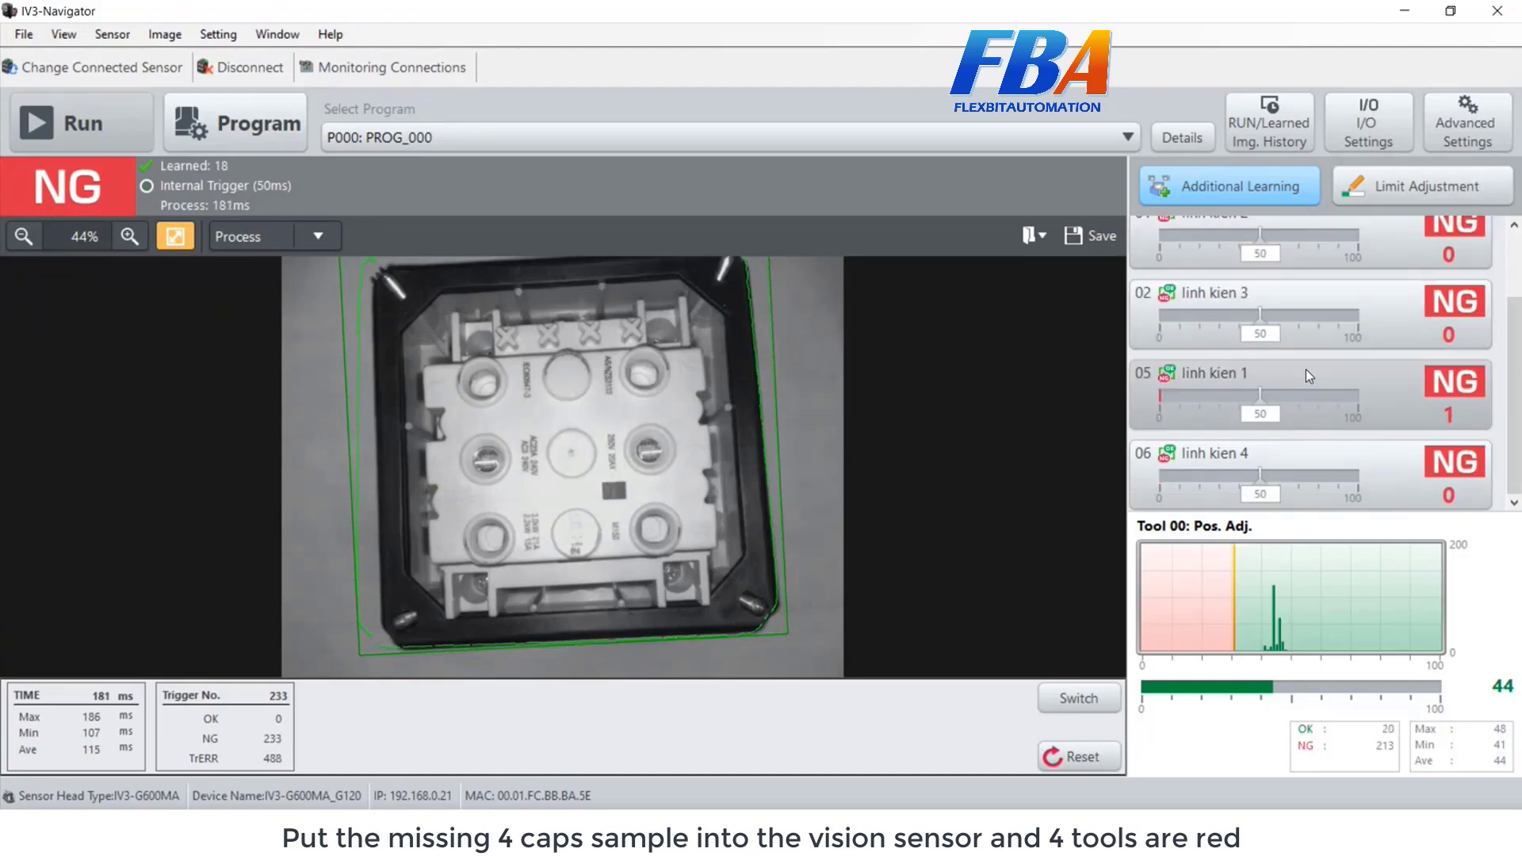
scroll(1306, 371, up, 2)
scroll(1305, 371, down, 2)
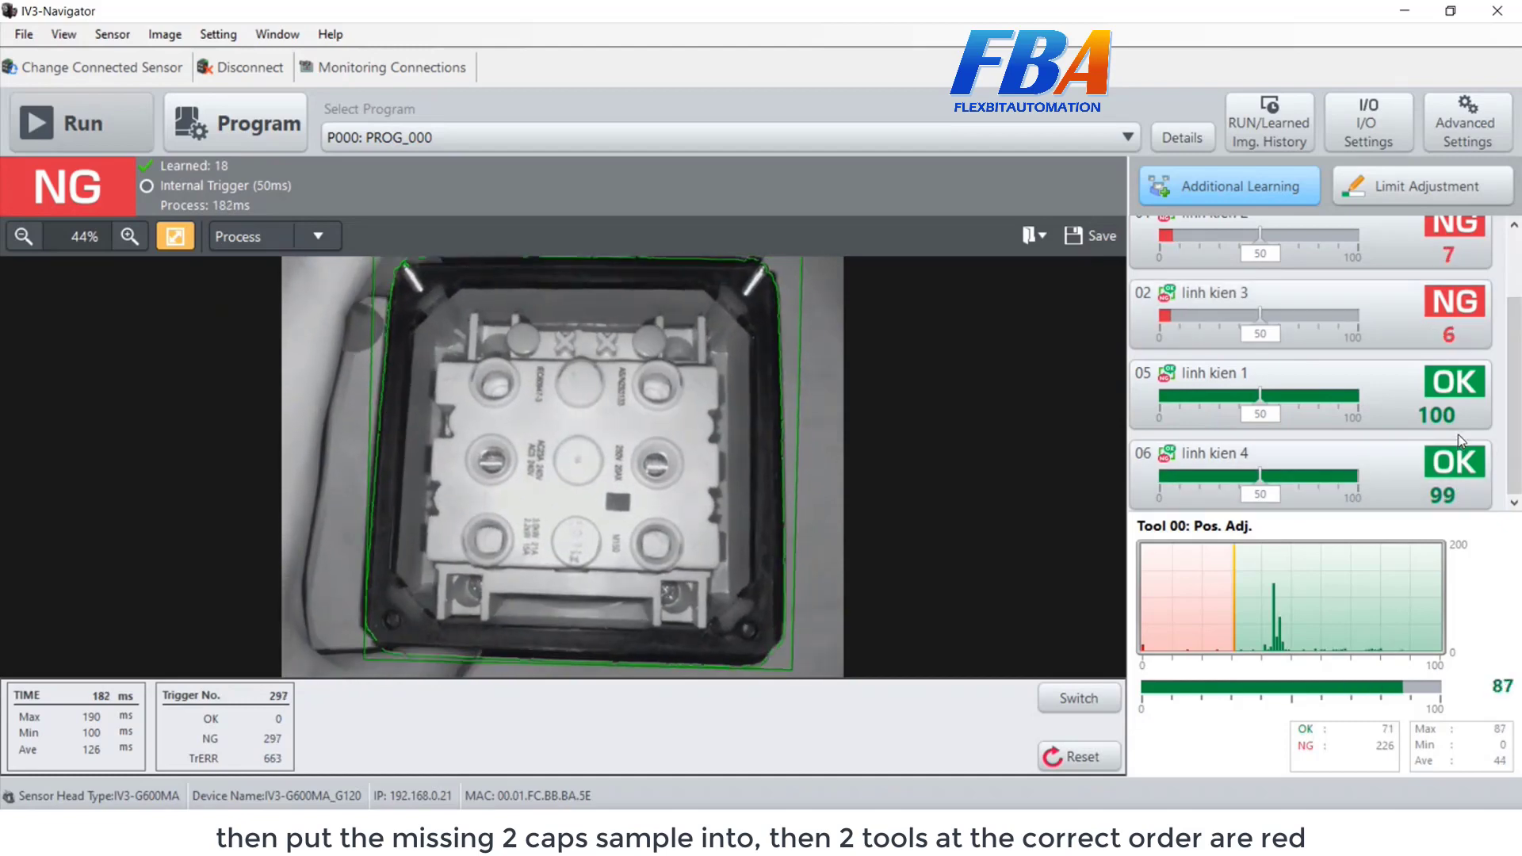
Compare the score histograms of tools 05 and 06 on the rotated sample.
click(1427, 397)
click(1415, 455)
click(1405, 412)
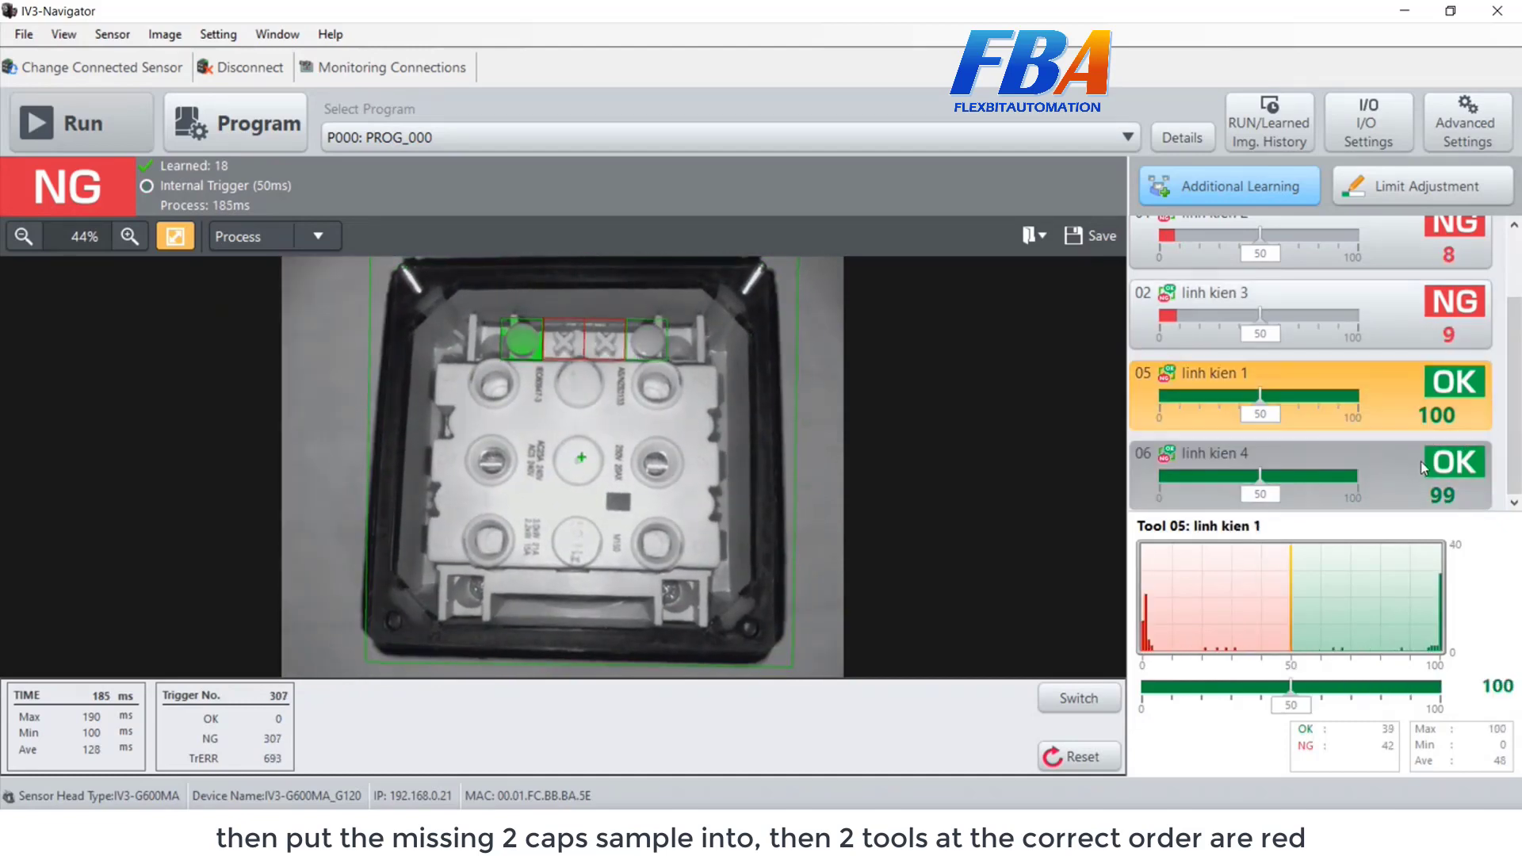
click(1420, 461)
click(1401, 385)
click(1388, 453)
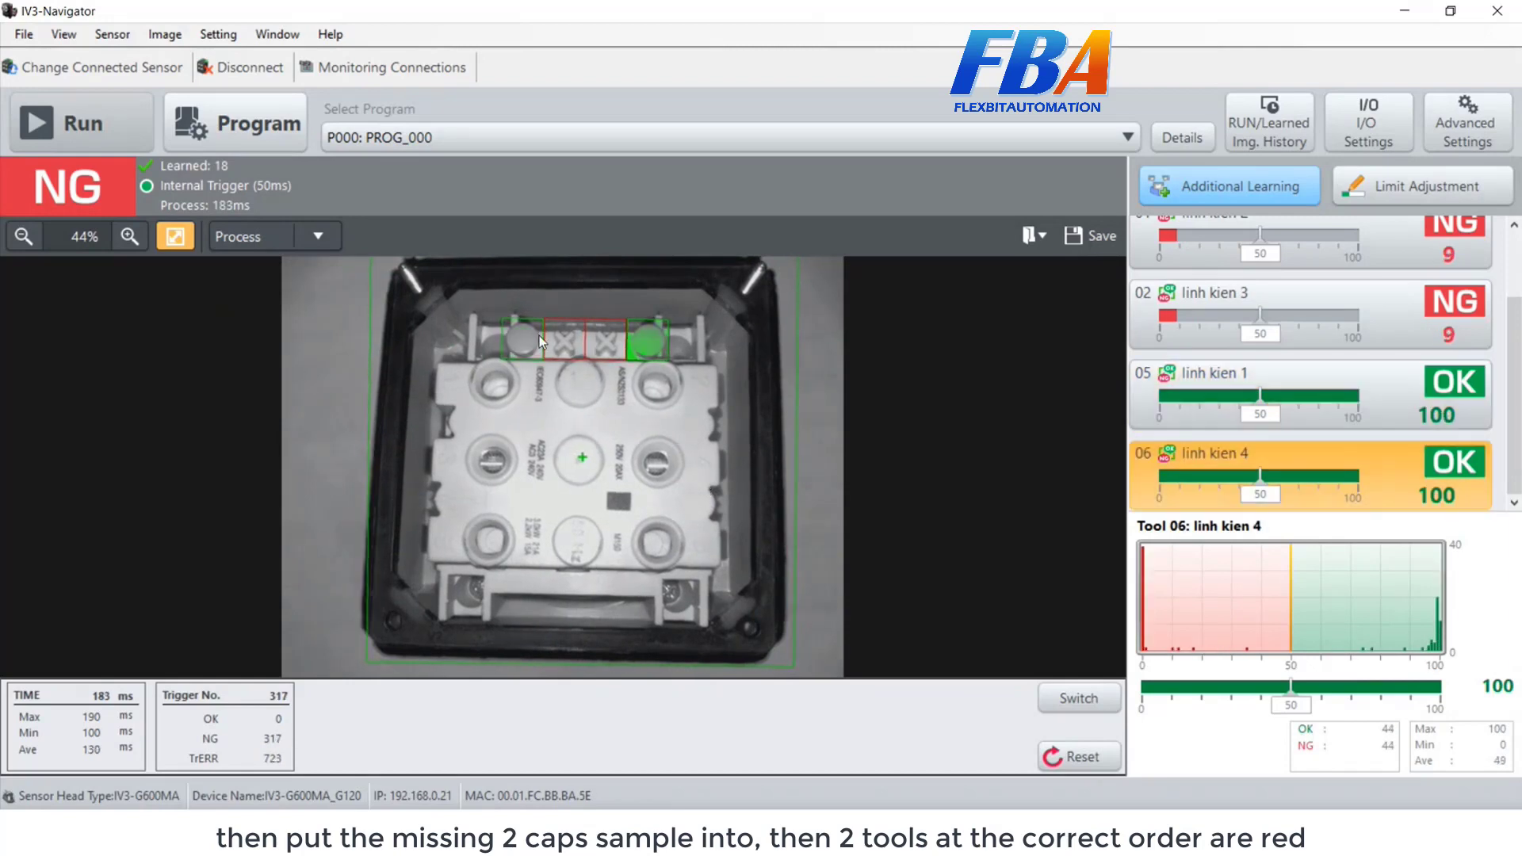
click(1262, 389)
Review the histograms of linh kien 3, tools 02 and 01, ending on linh kien 2.
click(1280, 317)
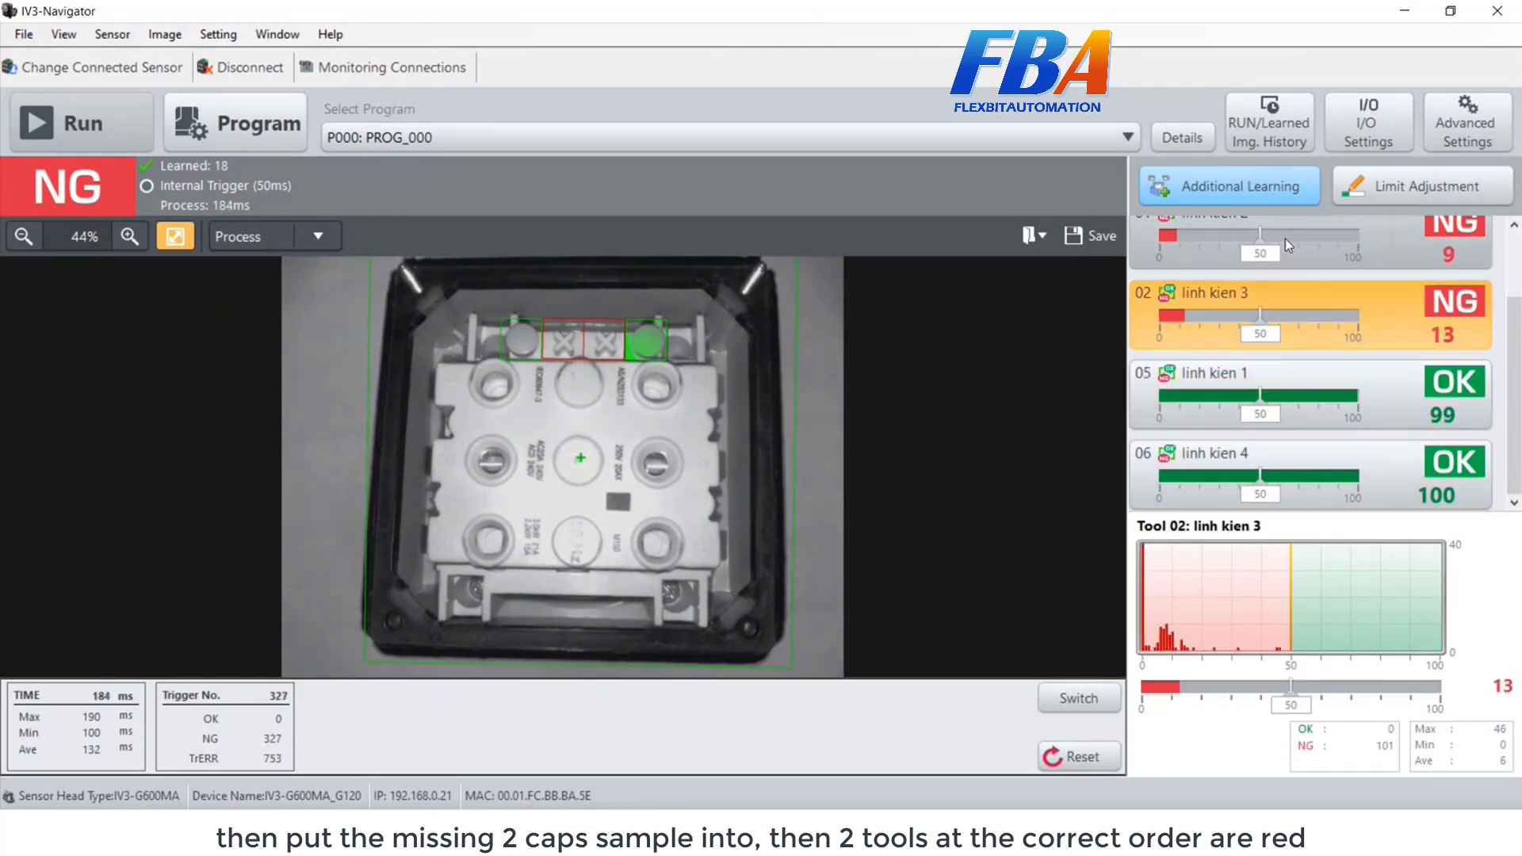
scroll(1286, 239, up, 2)
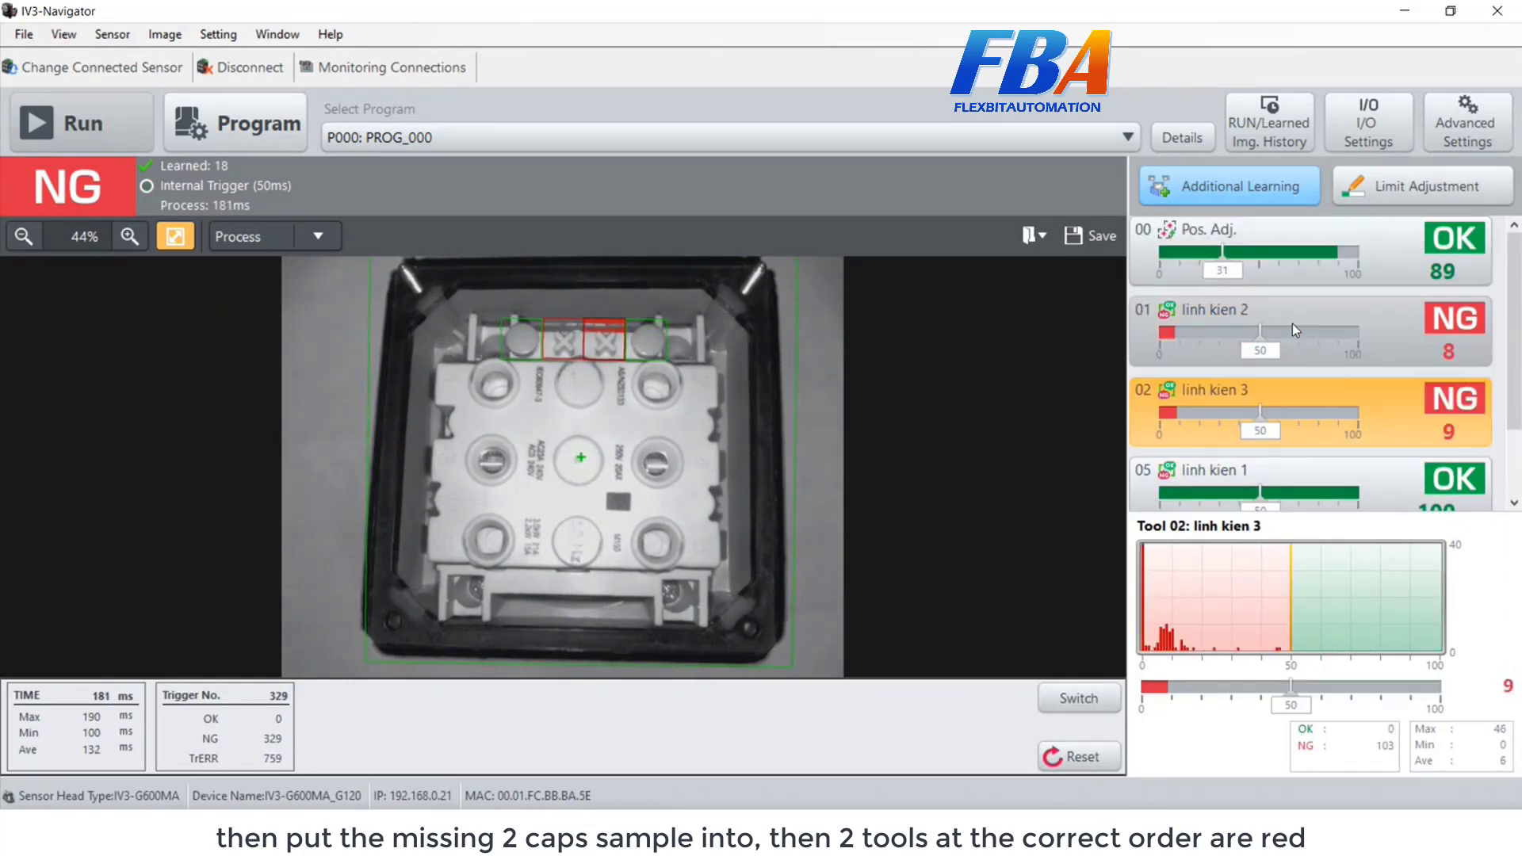
key(Up)
click(1334, 402)
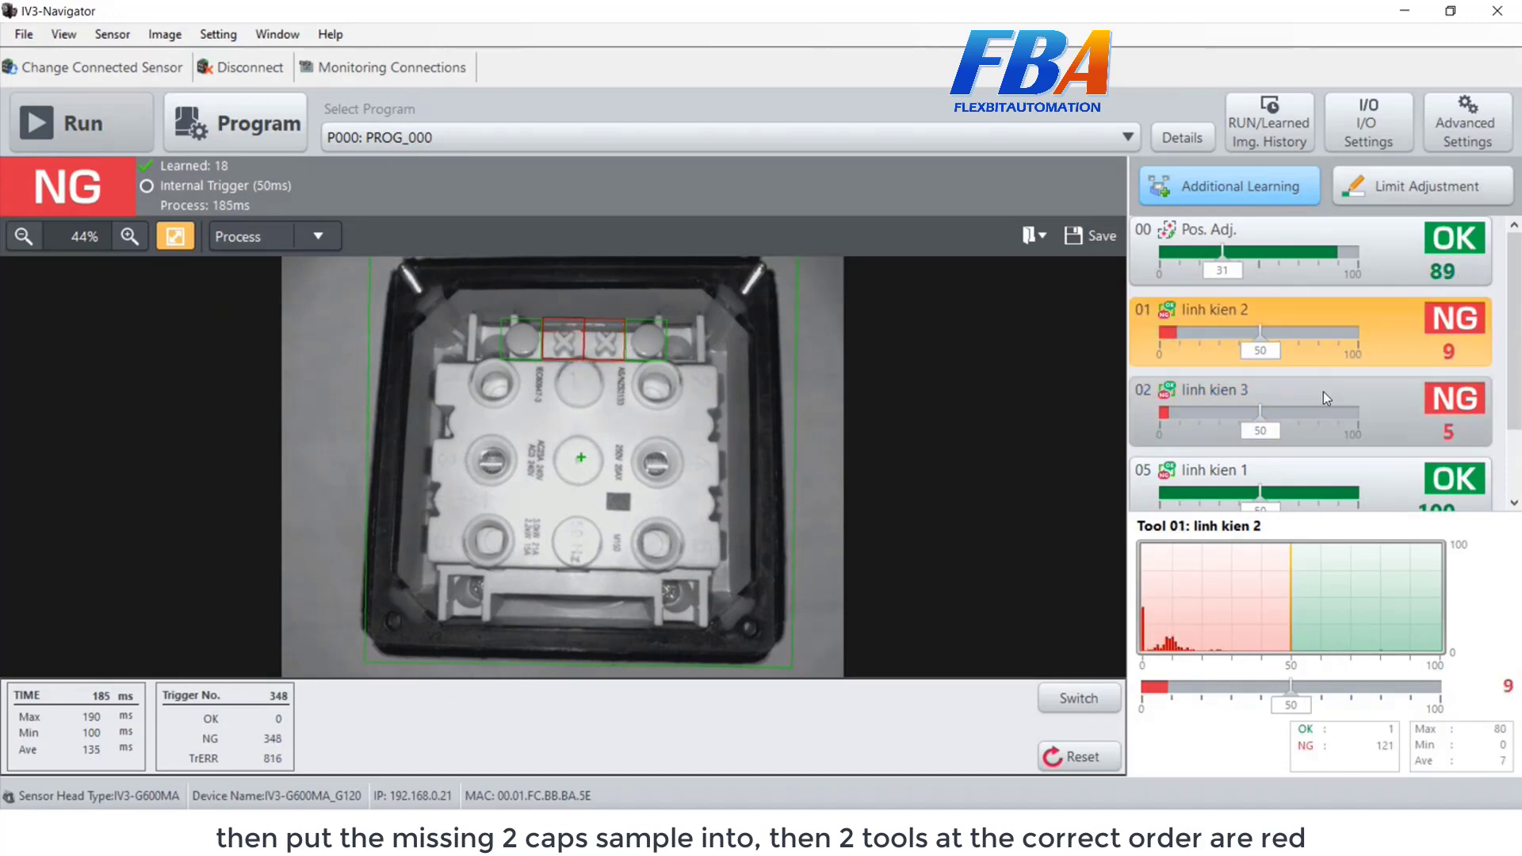
click(1297, 319)
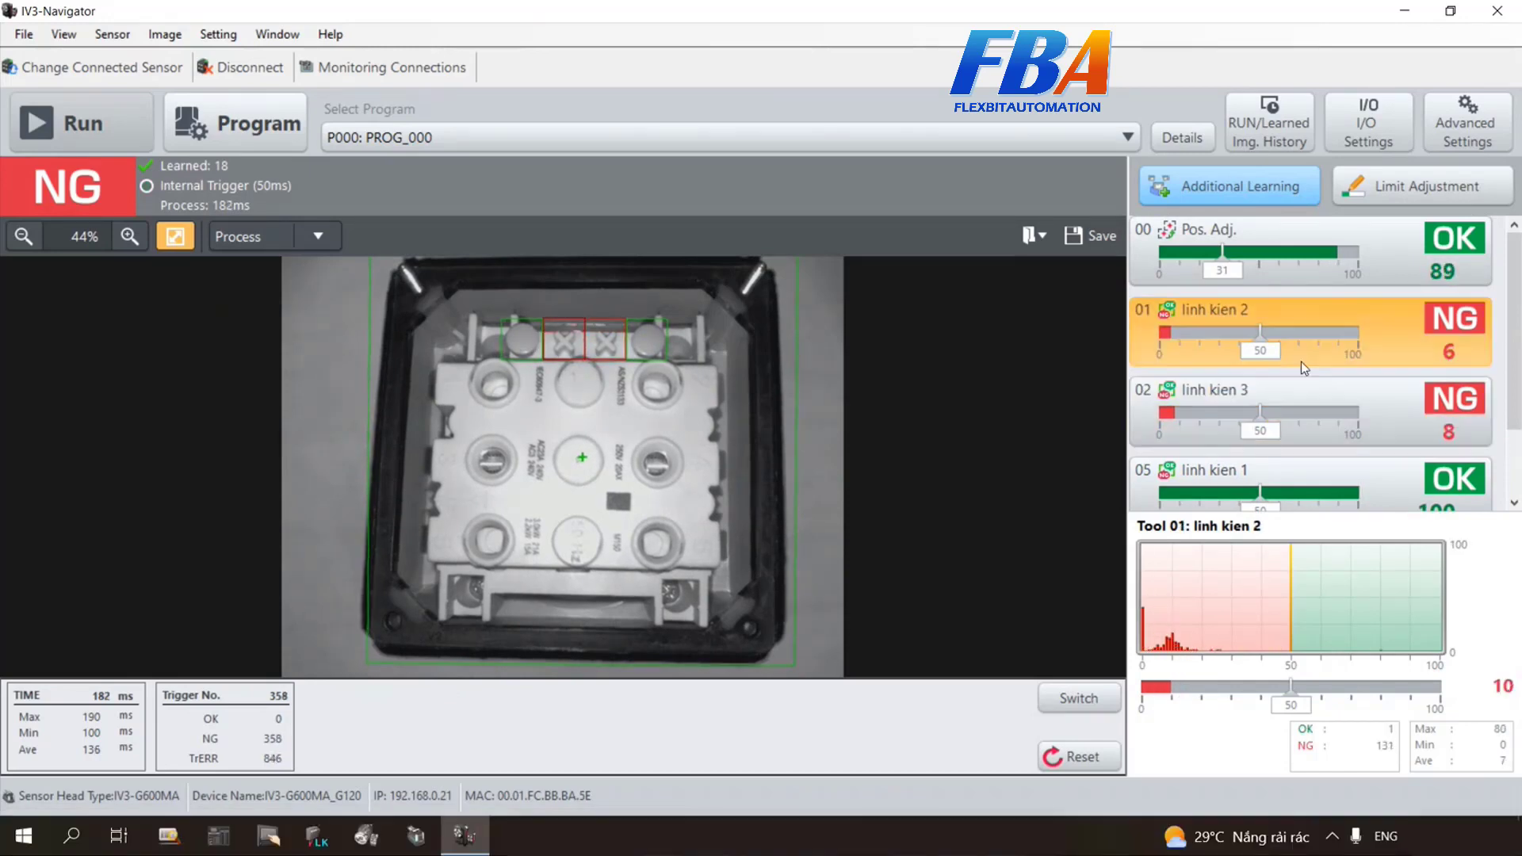
click(1312, 402)
click(1328, 341)
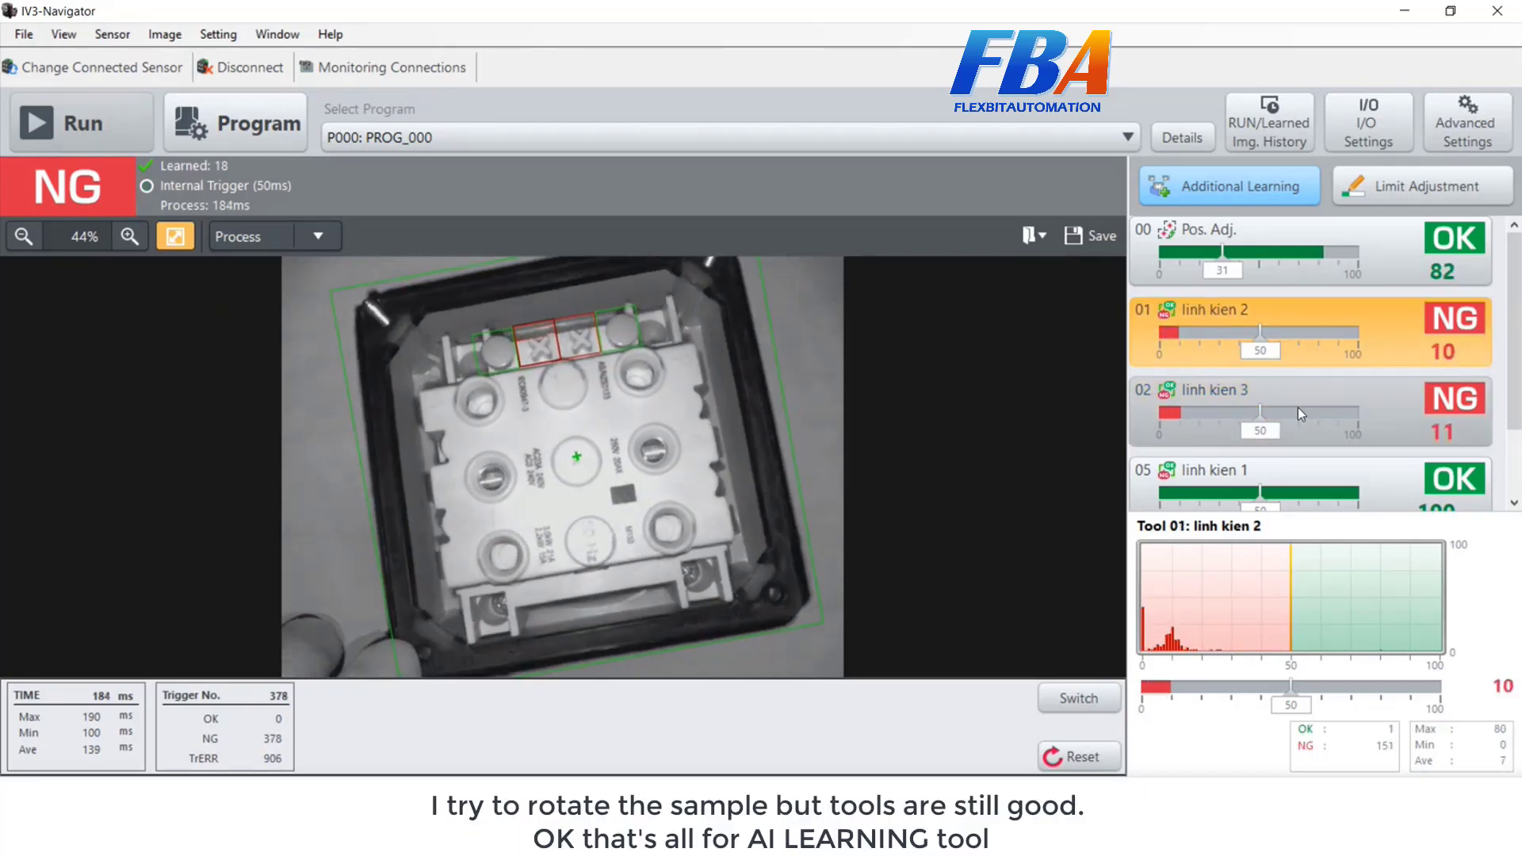
scroll(1296, 408, down, 1)
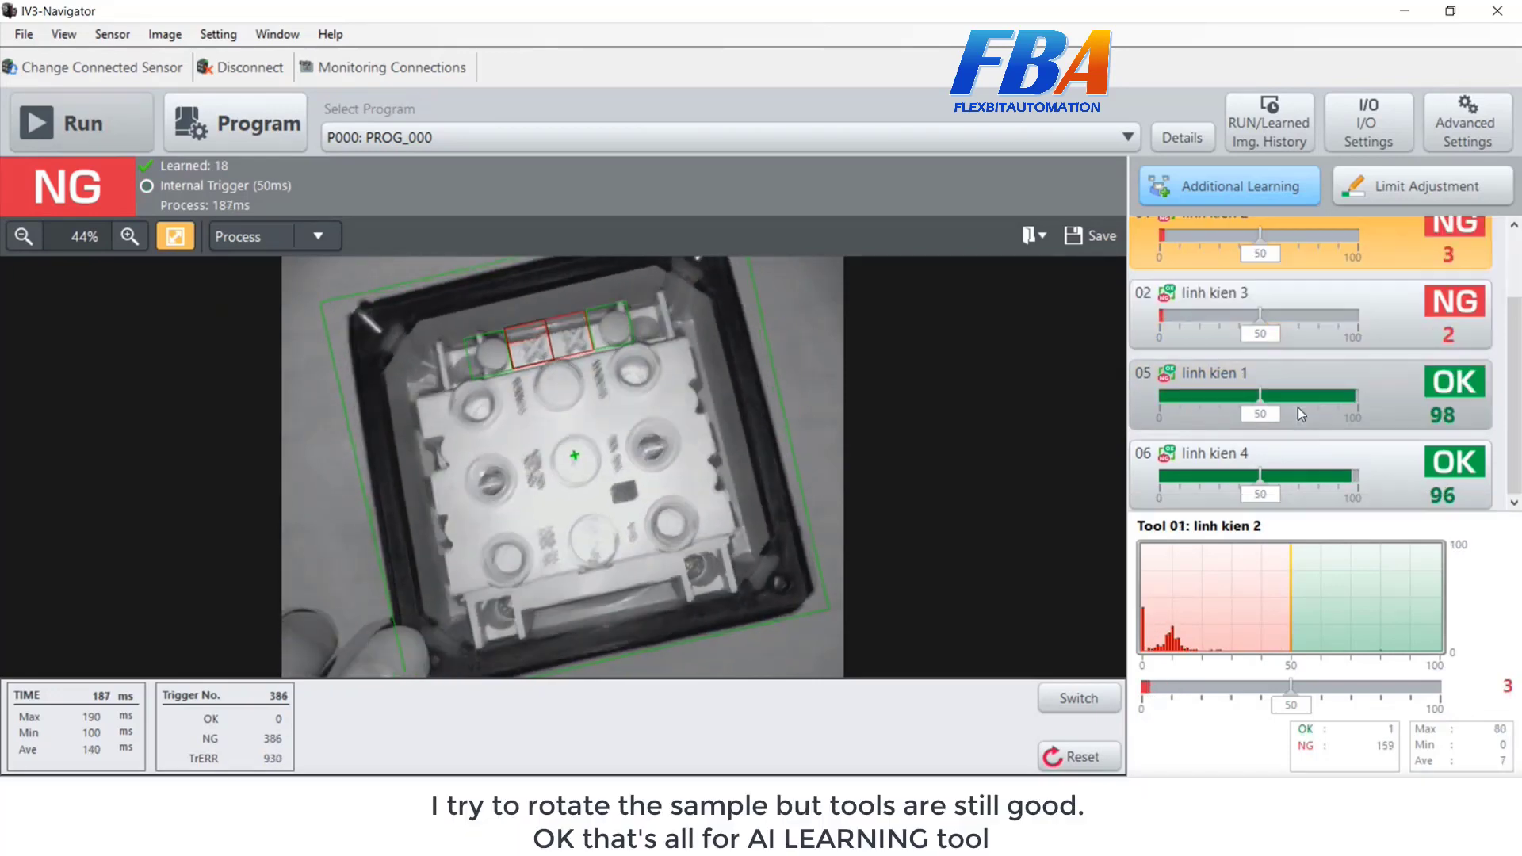